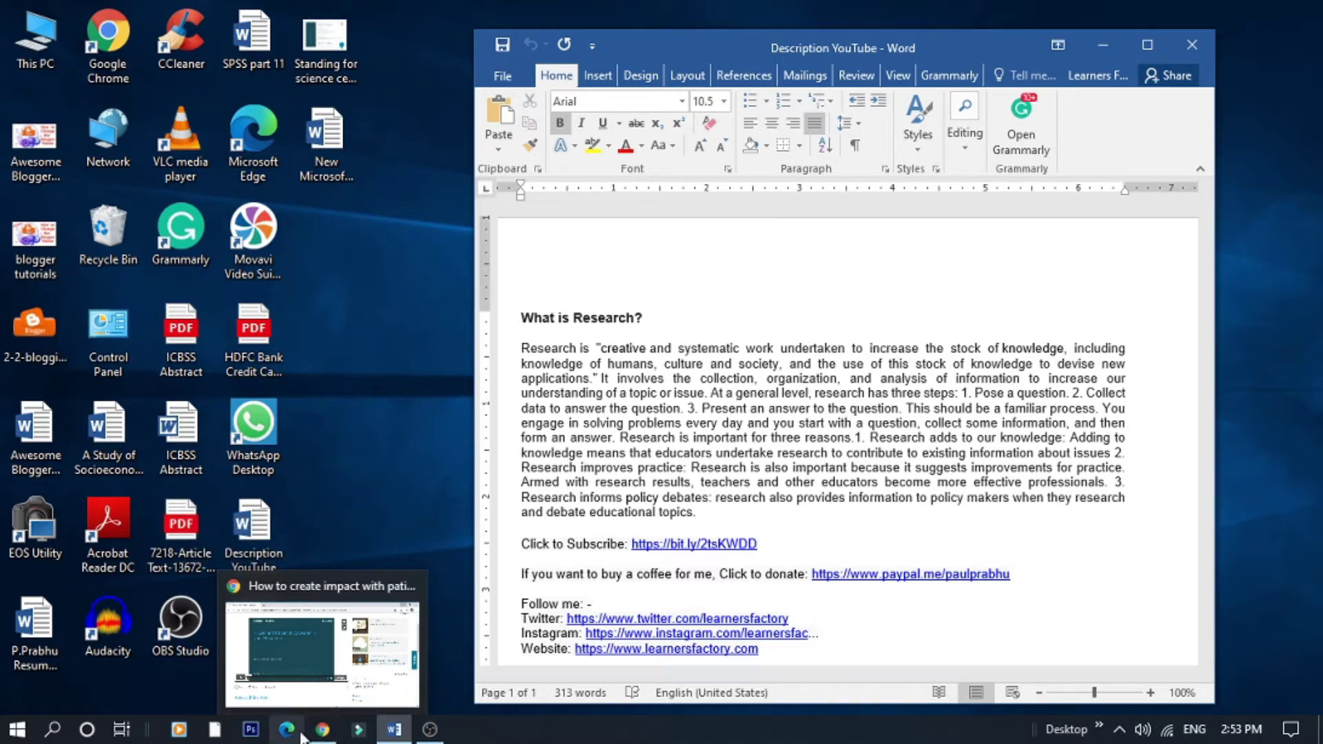
Step: Show the Researcher Academy page in Chrome, and minimize its window
{"action": "left_click", "coordinate": [327, 735]}
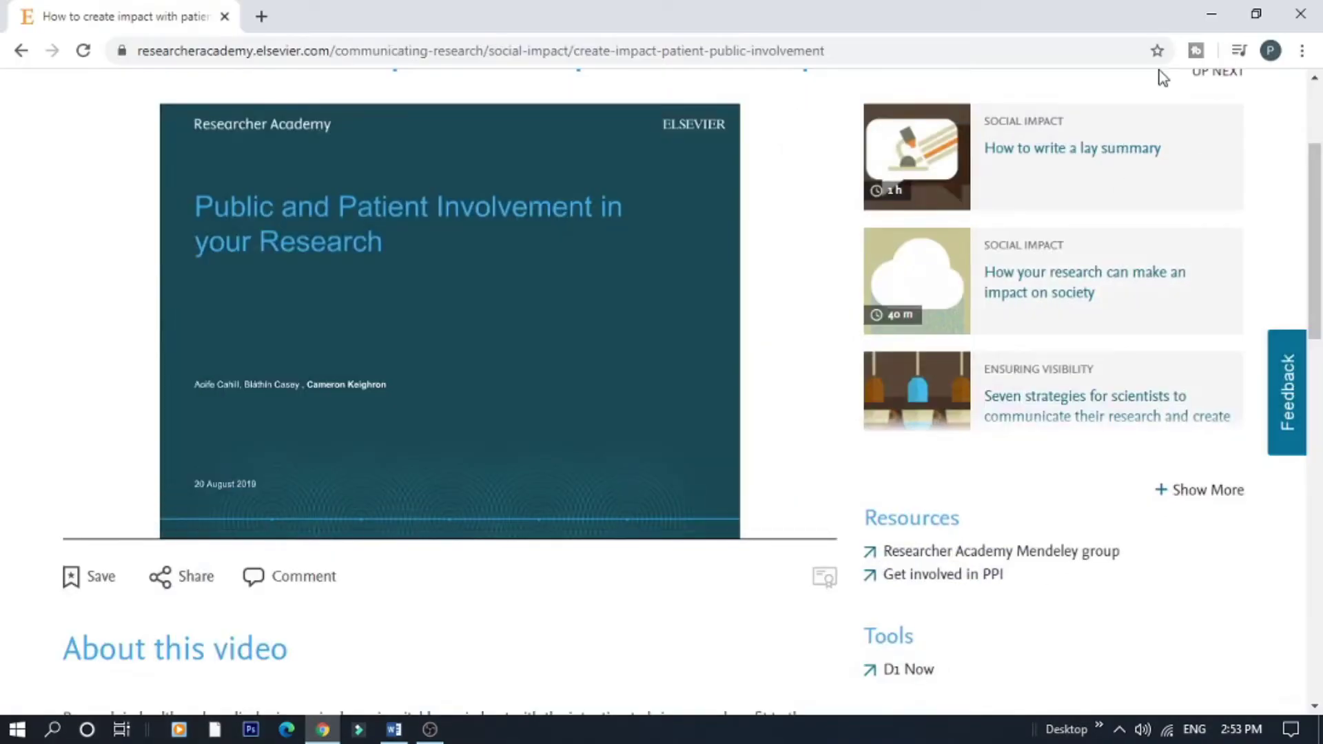
{"action": "left_click", "coordinate": [1212, 16]}
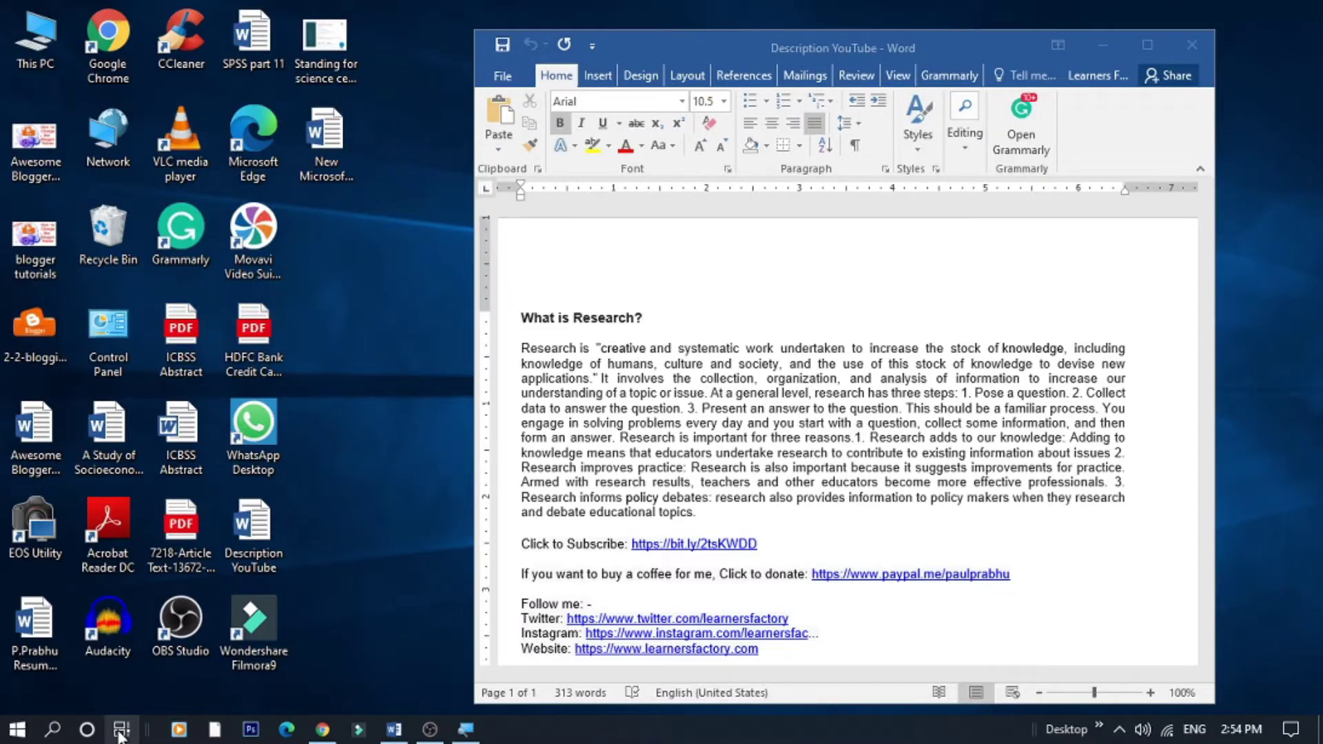
Step: Add a second virtual desktop and return to Desktop 1
{"action": "left_click", "coordinate": [119, 731]}
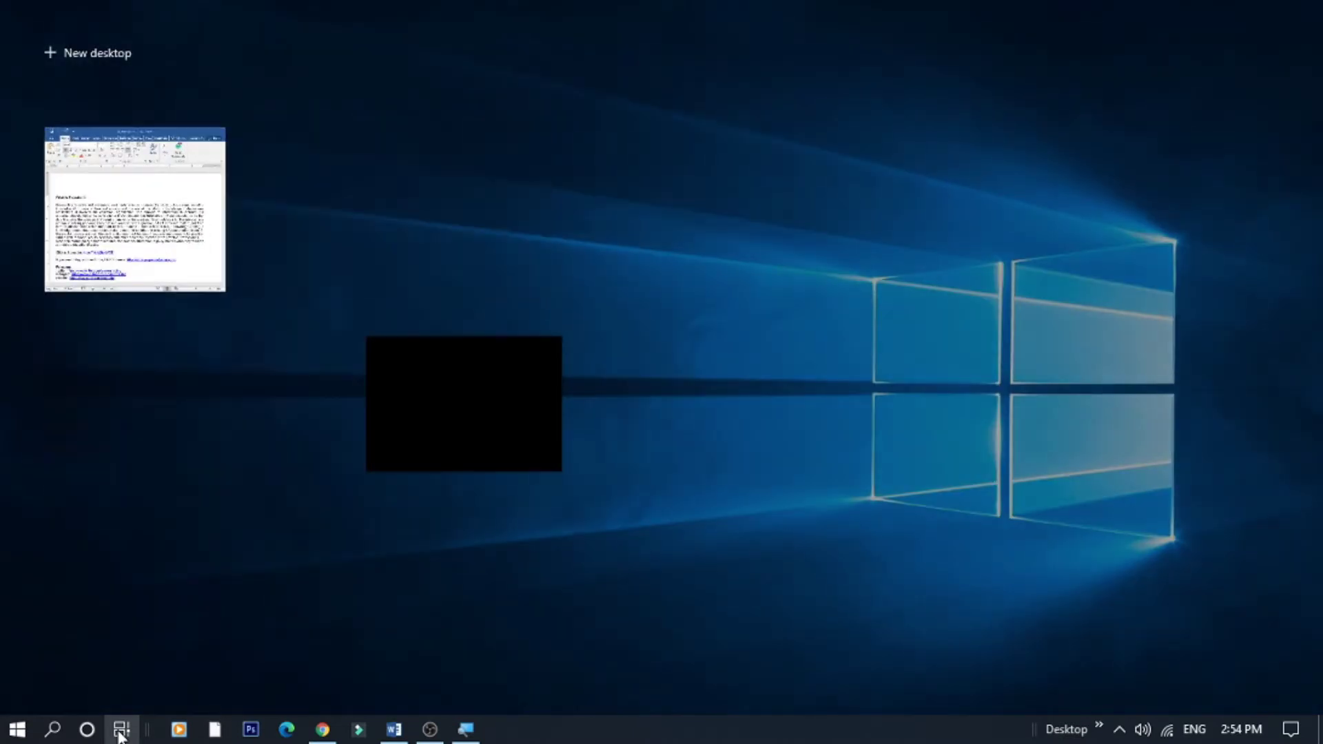
{"action": "left_click", "coordinate": [101, 53]}
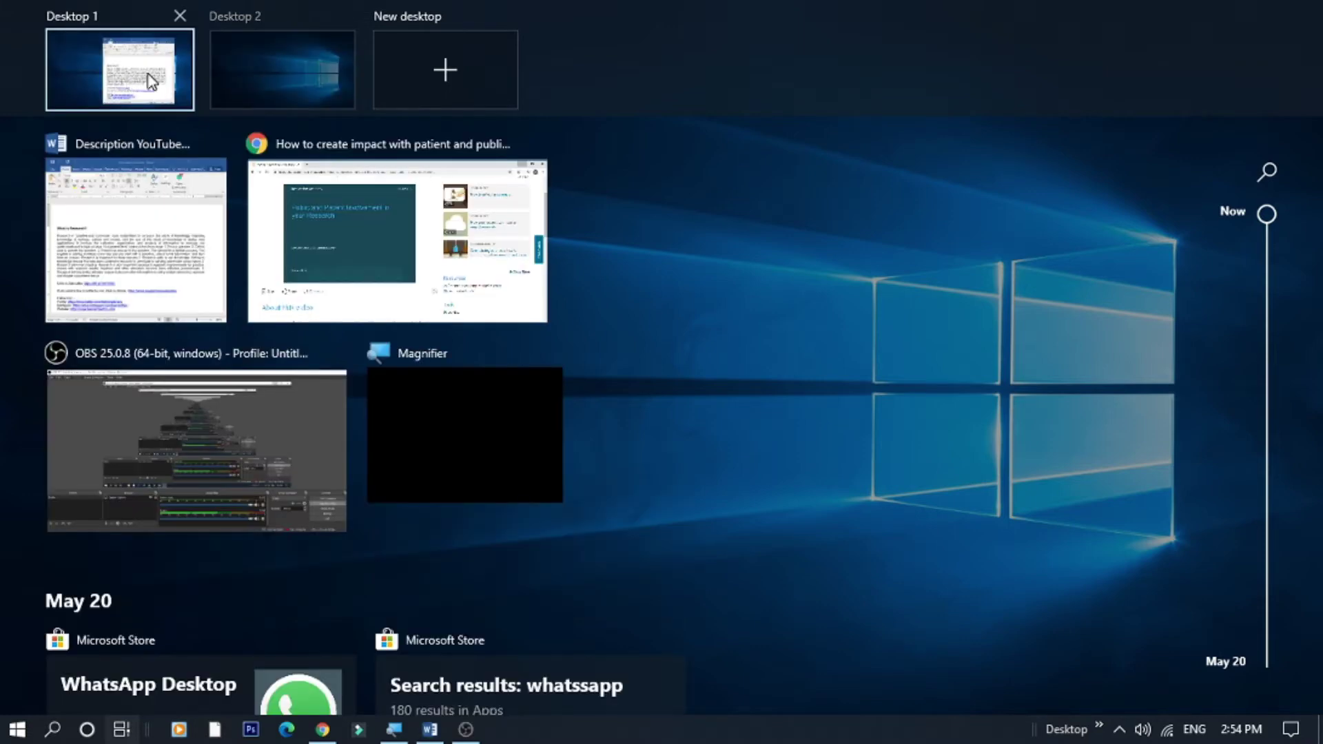
{"action": "left_click", "coordinate": [146, 73]}
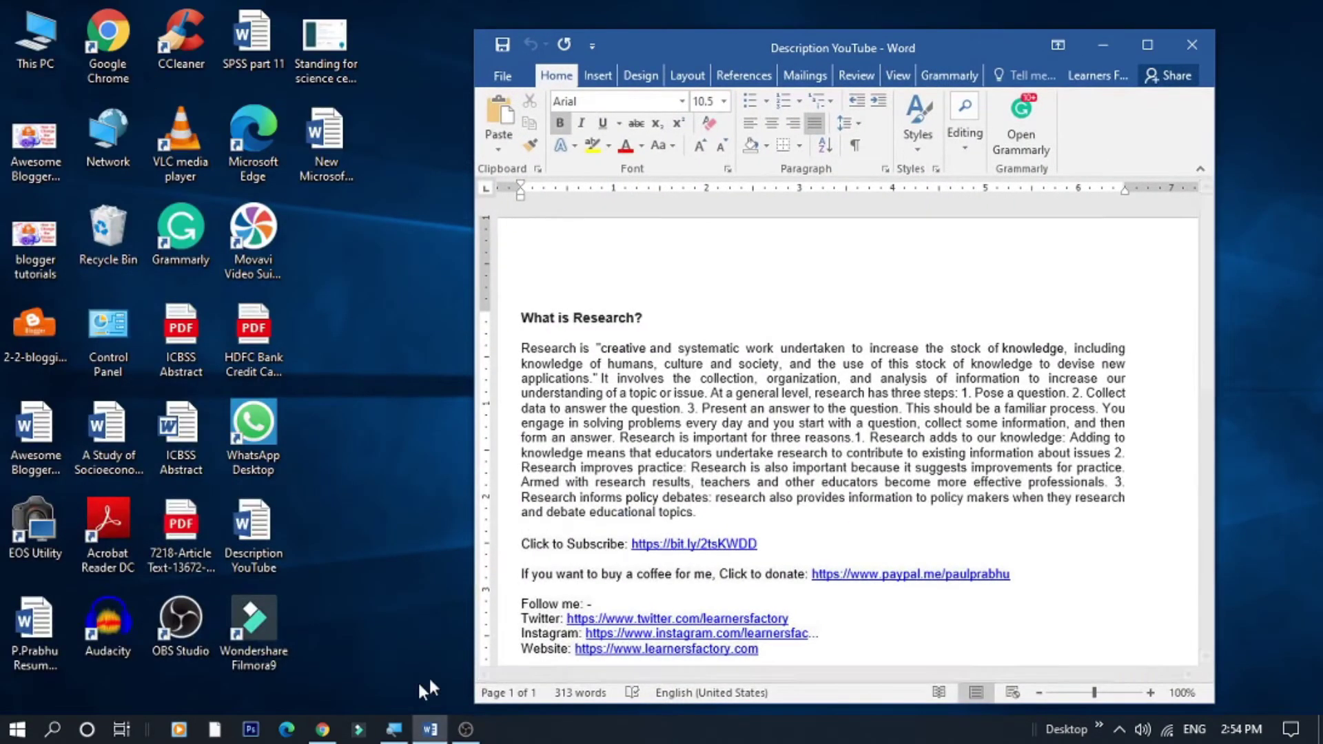
Step: Restore the Chrome window to a smaller size and bring the Description YouTube Word document in front of it
{"action": "left_click", "coordinate": [323, 729]}
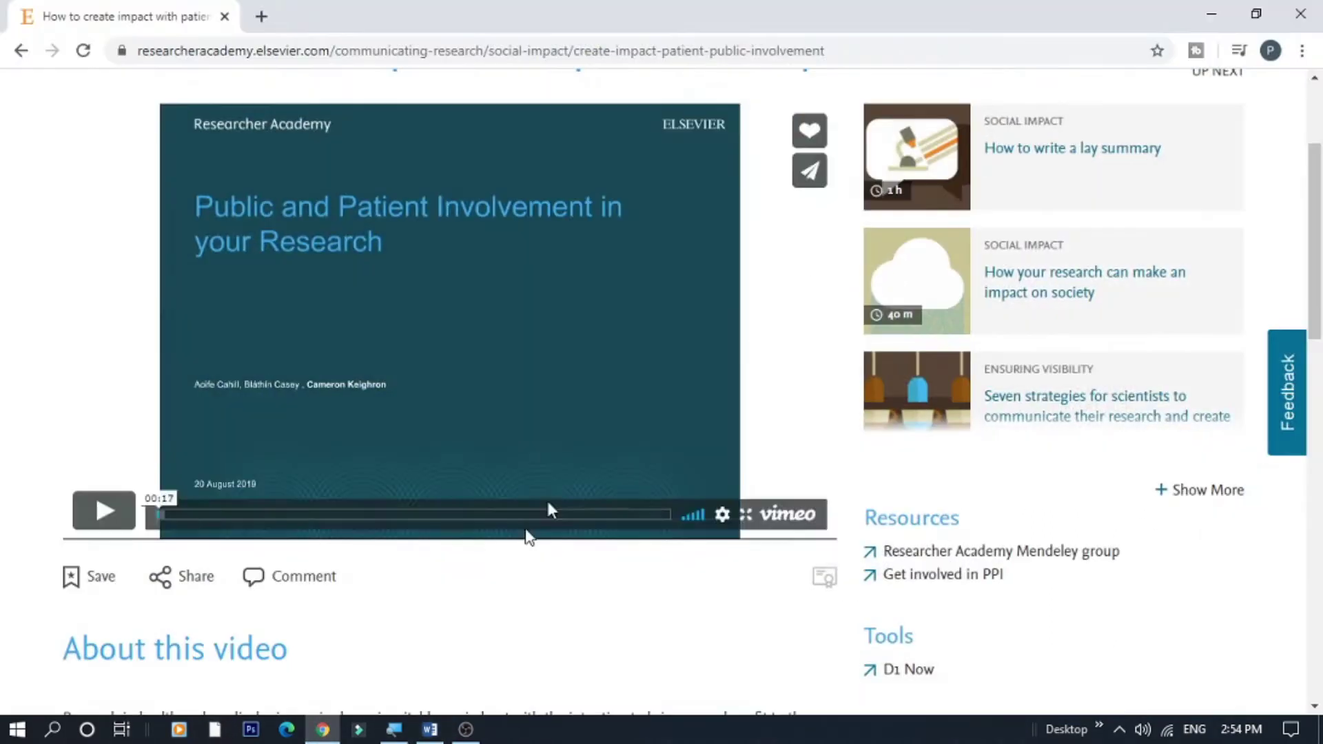
{"action": "left_click", "coordinate": [1255, 14]}
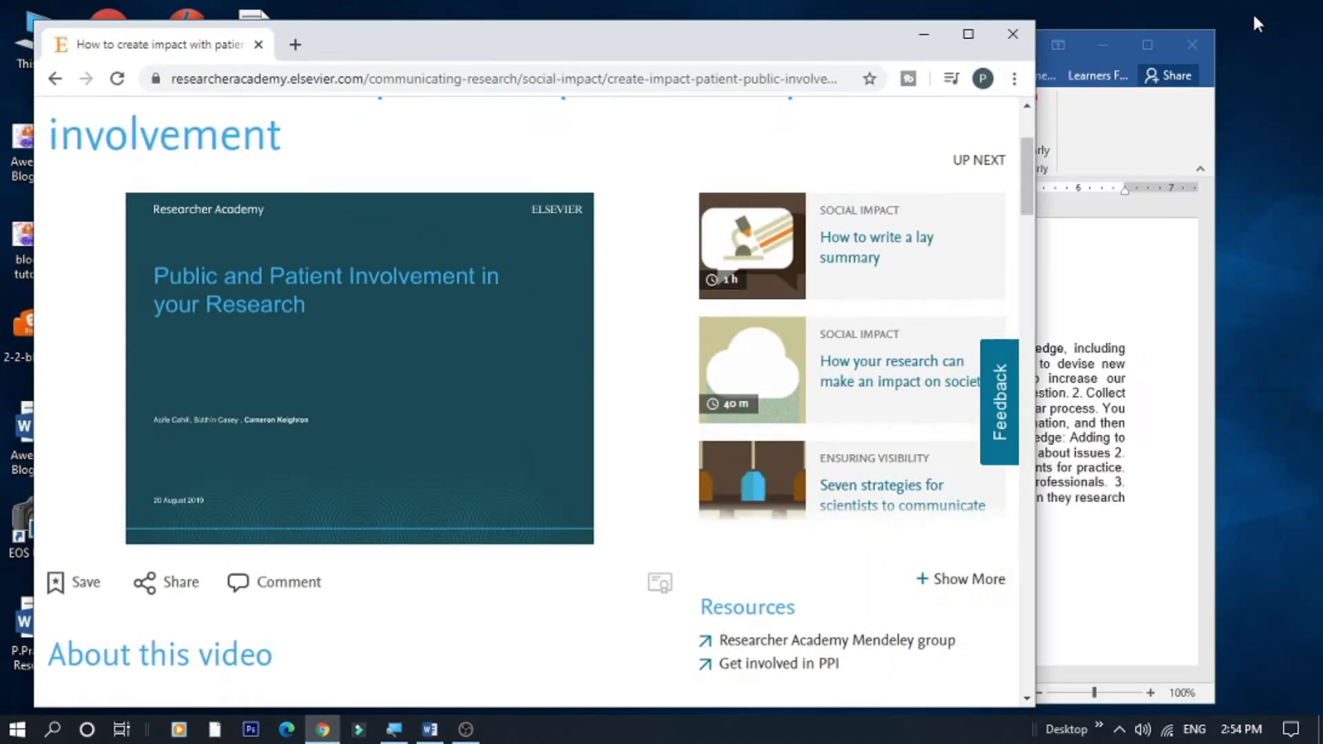
{"action": "left_click", "coordinate": [1059, 61]}
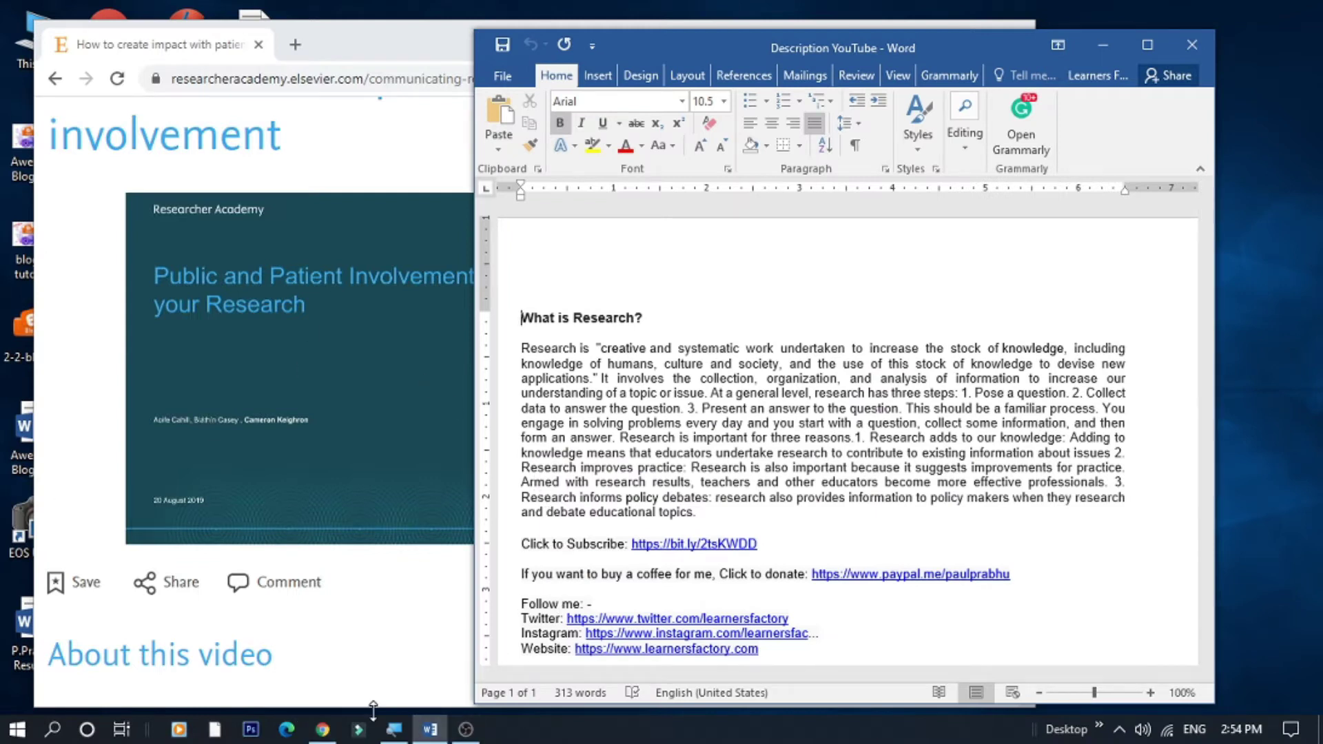
Step: Switch to Desktop 2 and close the Magnifier there
{"action": "left_click", "coordinate": [121, 729]}
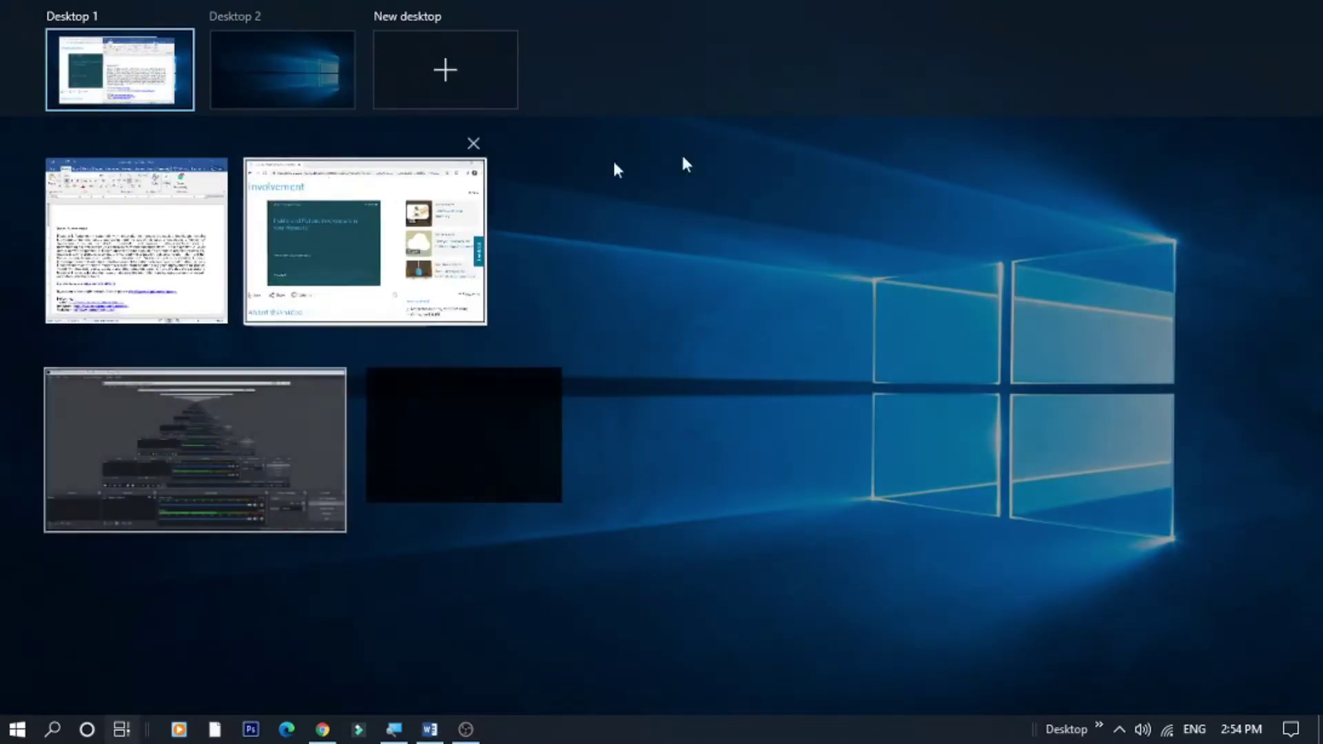
{"action": "left_click", "coordinate": [292, 69]}
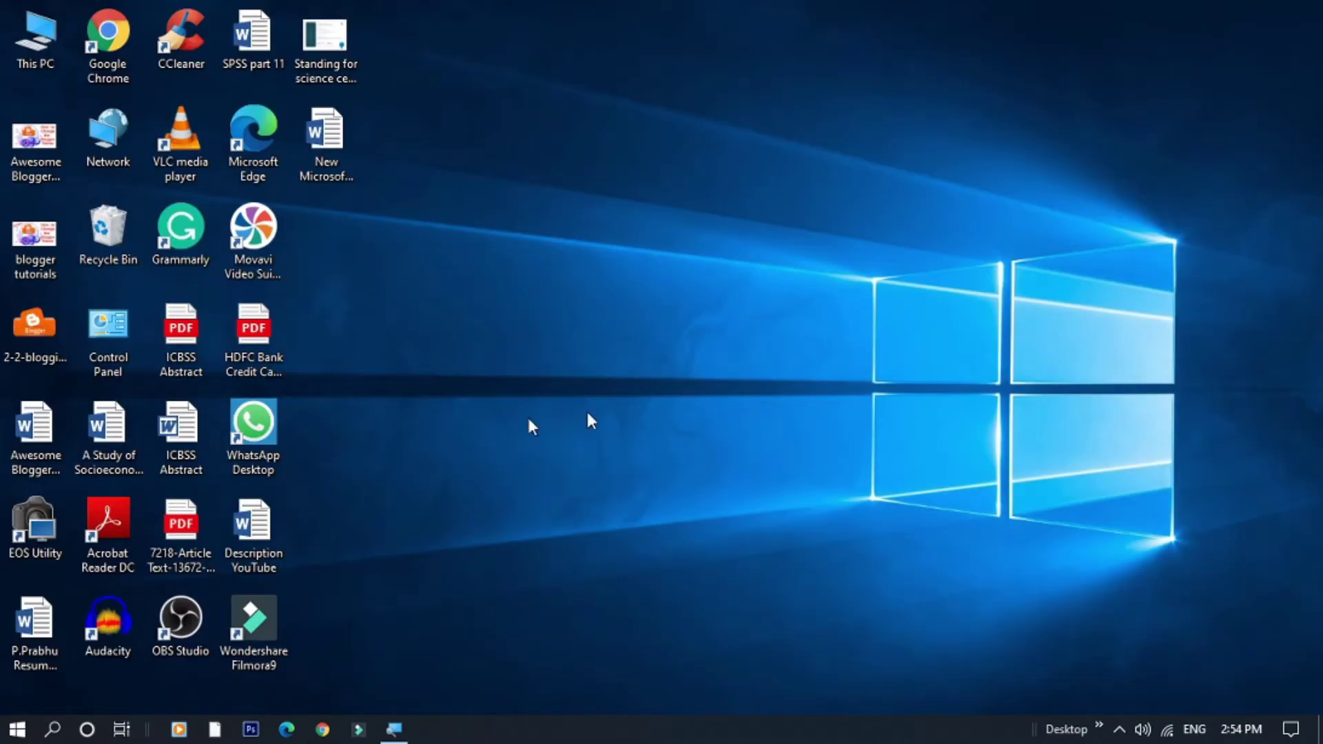
{"action": "left_click", "coordinate": [393, 729]}
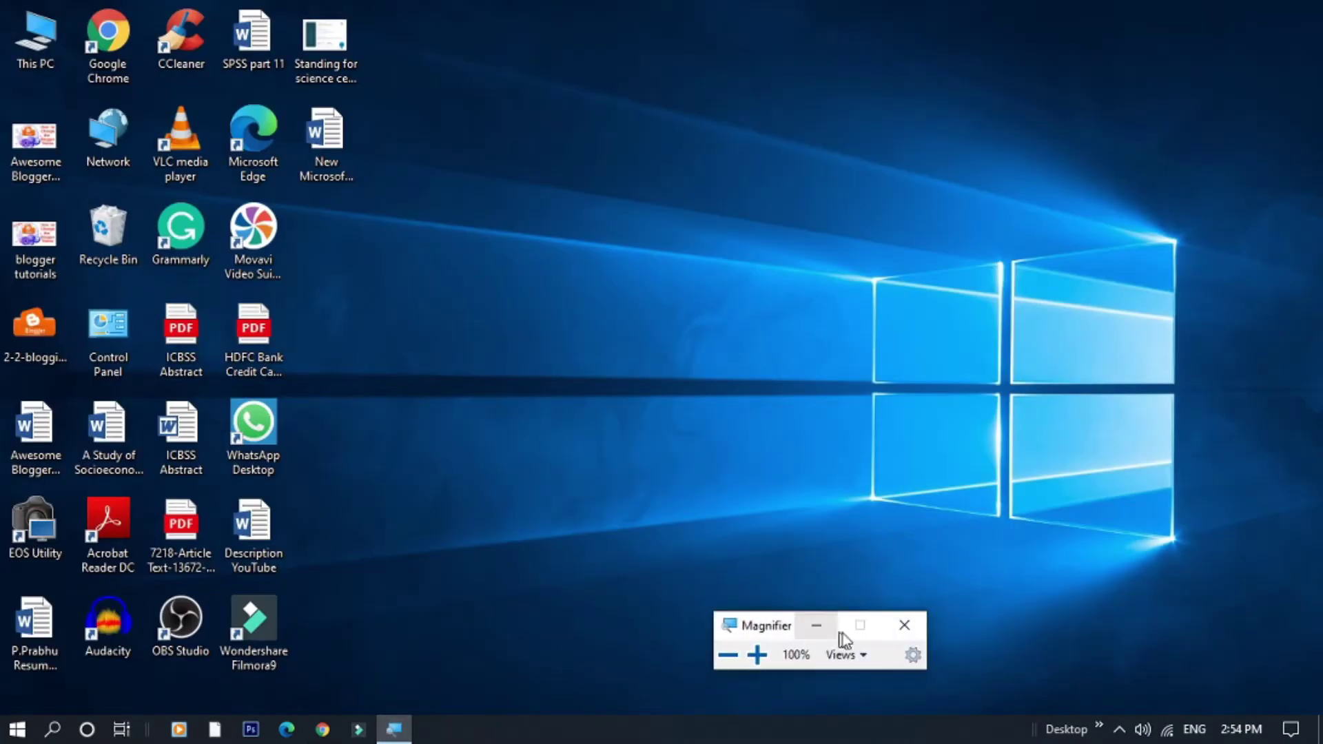
{"action": "left_click", "coordinate": [904, 627]}
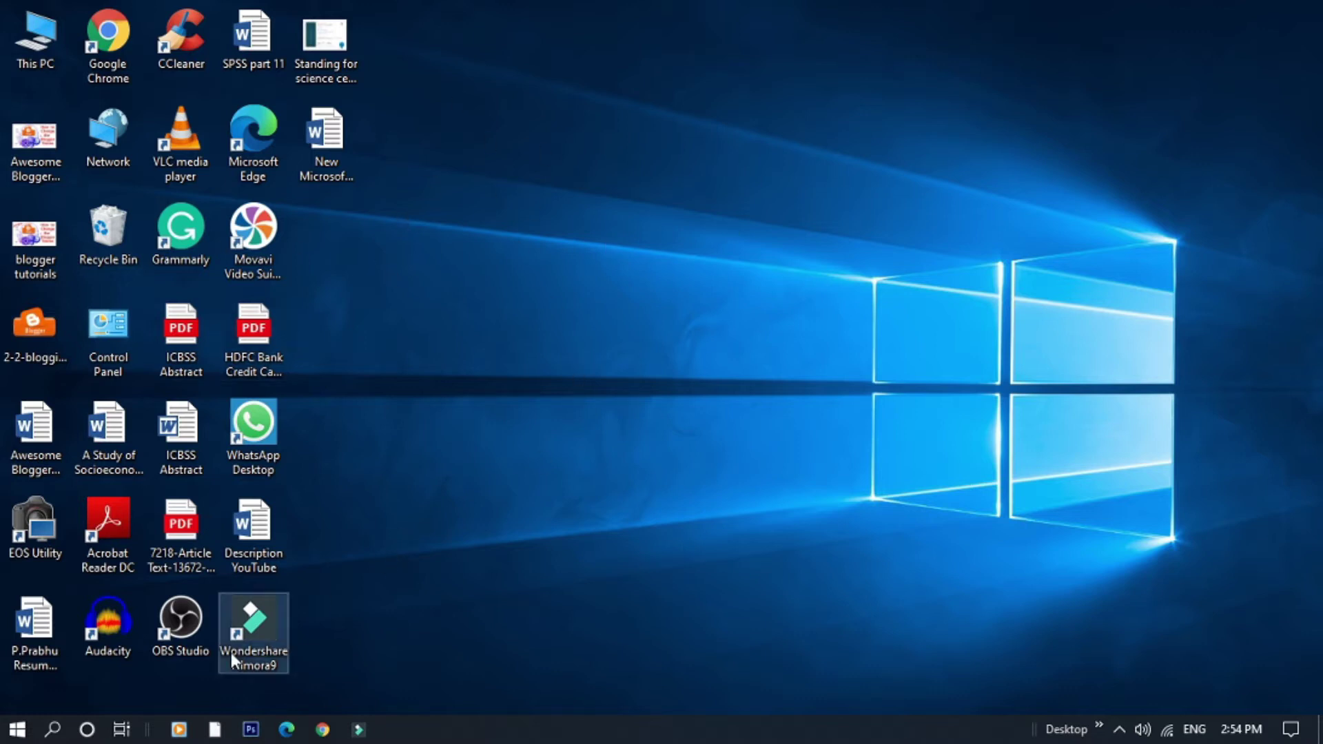
Step: Switch back and forth between Desktop 1 and Desktop 2 to compare their open windows, ending on Desktop 1
{"action": "left_click", "coordinate": [119, 732]}
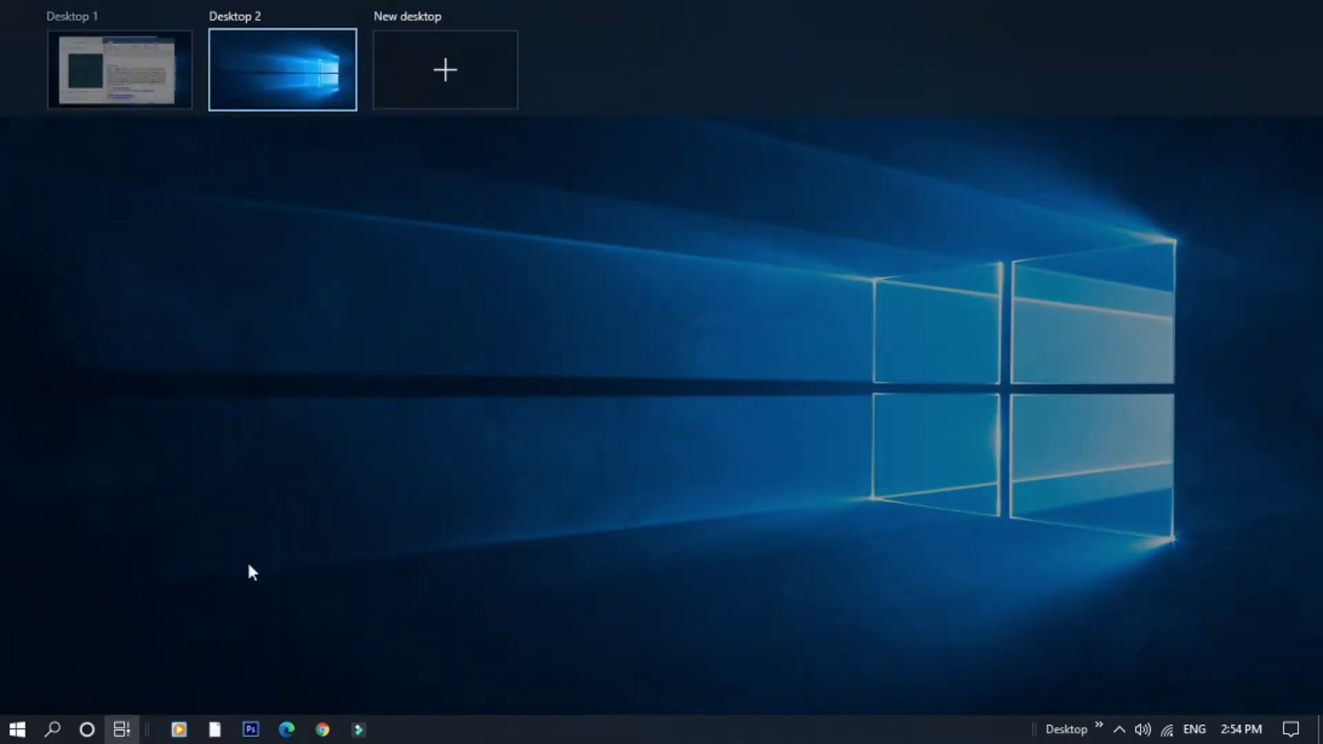
{"action": "left_click", "coordinate": [131, 69]}
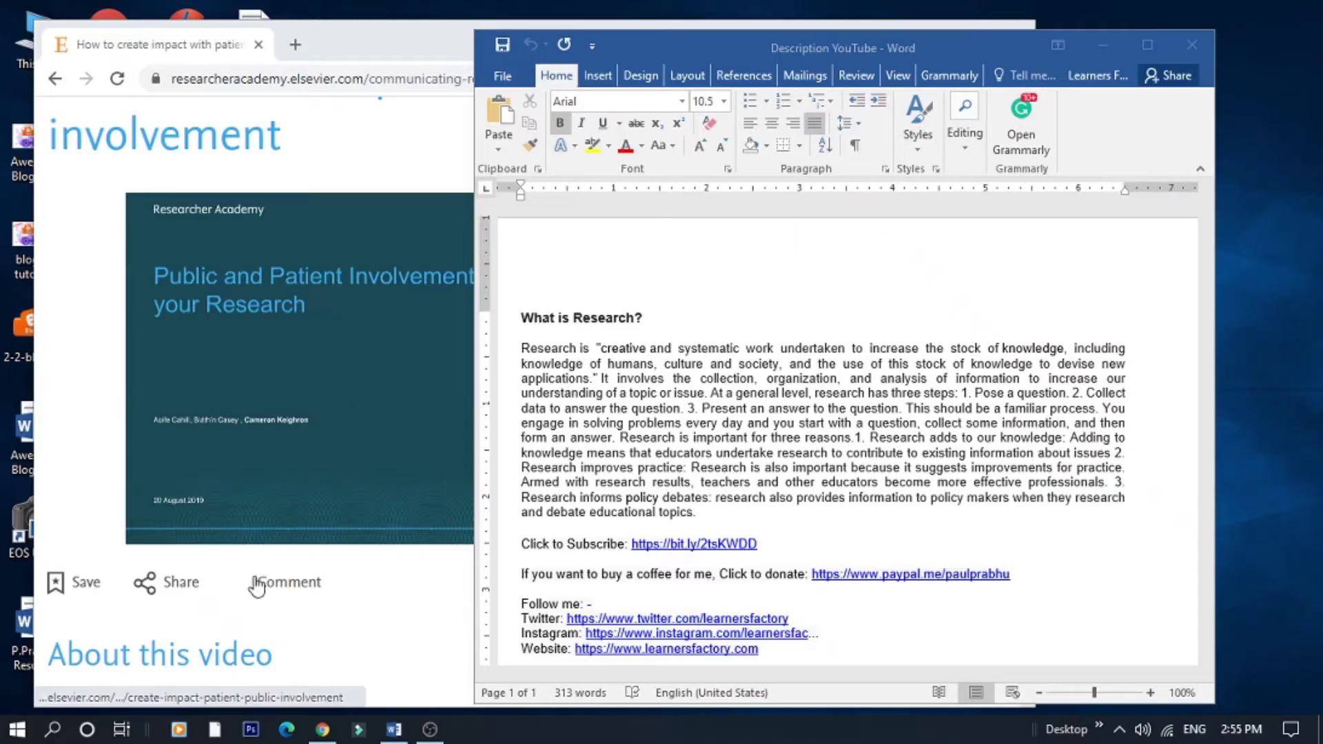
{"action": "left_click", "coordinate": [128, 736]}
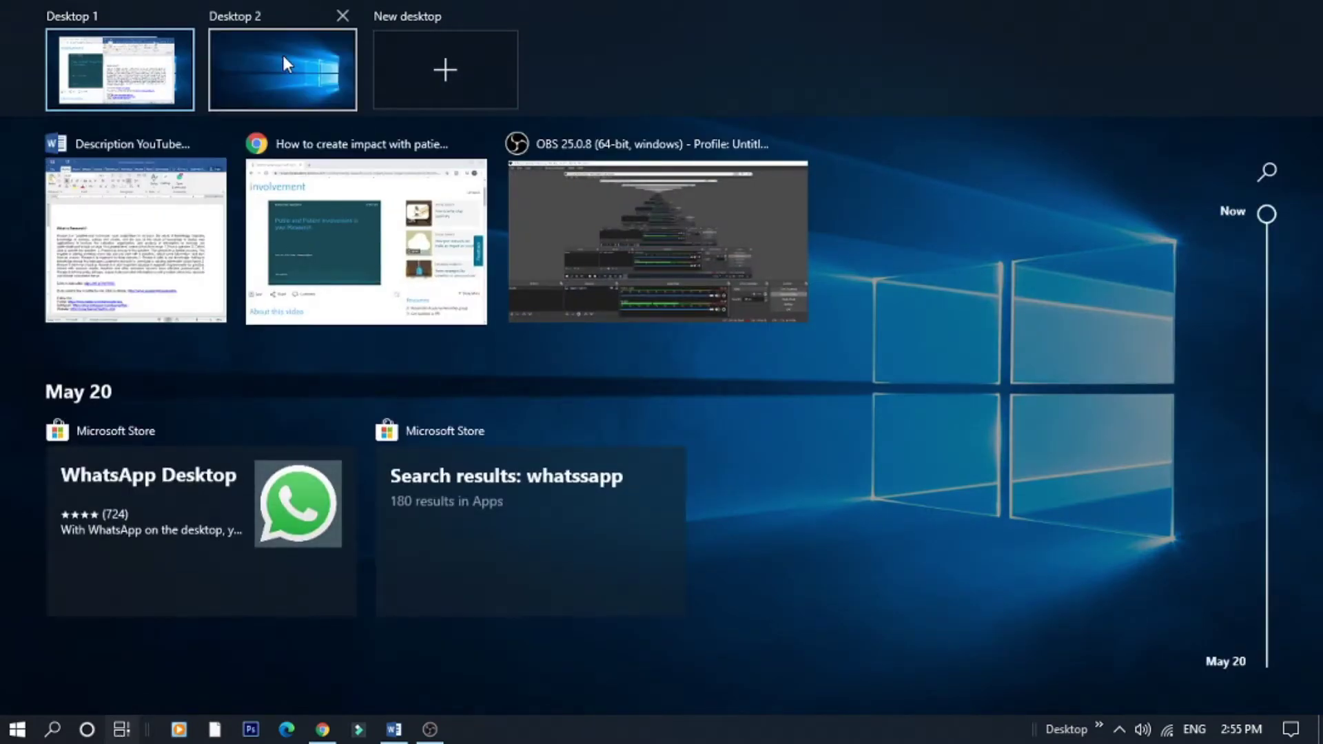
{"action": "left_click", "coordinate": [283, 53]}
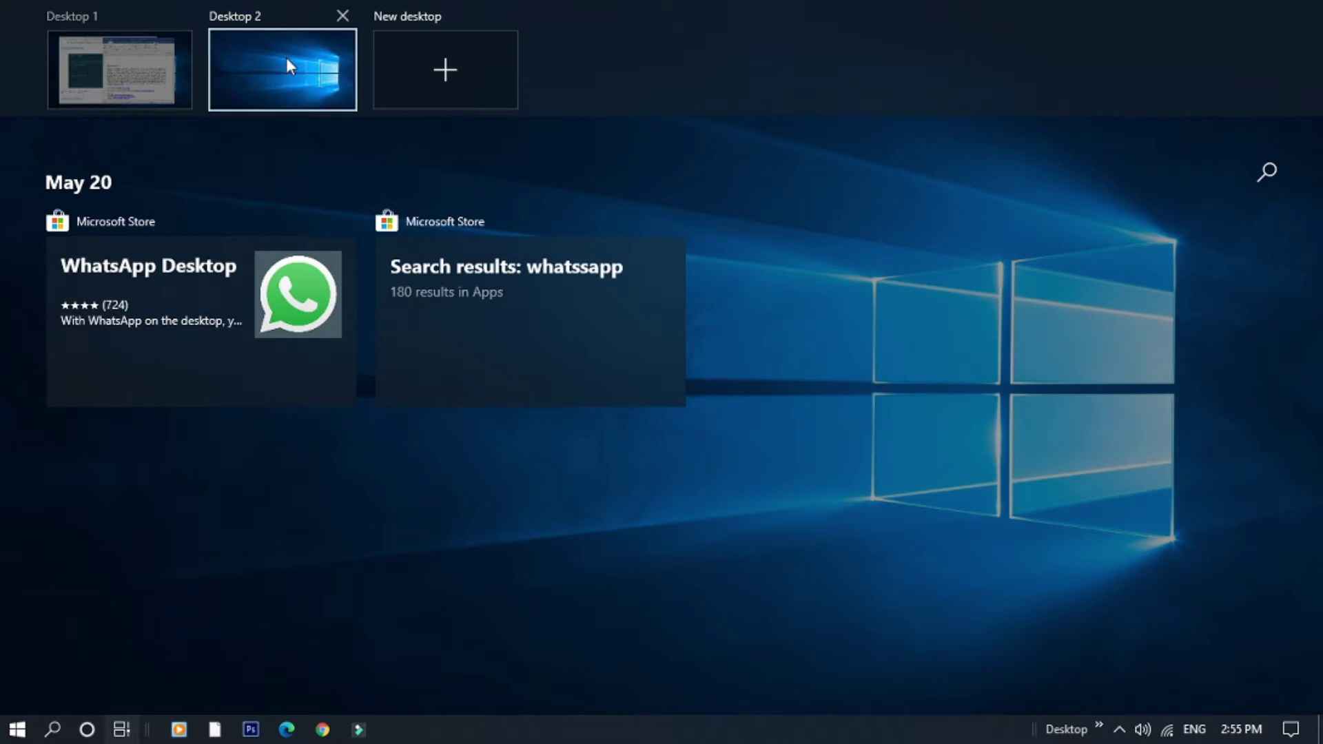
{"action": "left_click", "coordinate": [286, 60]}
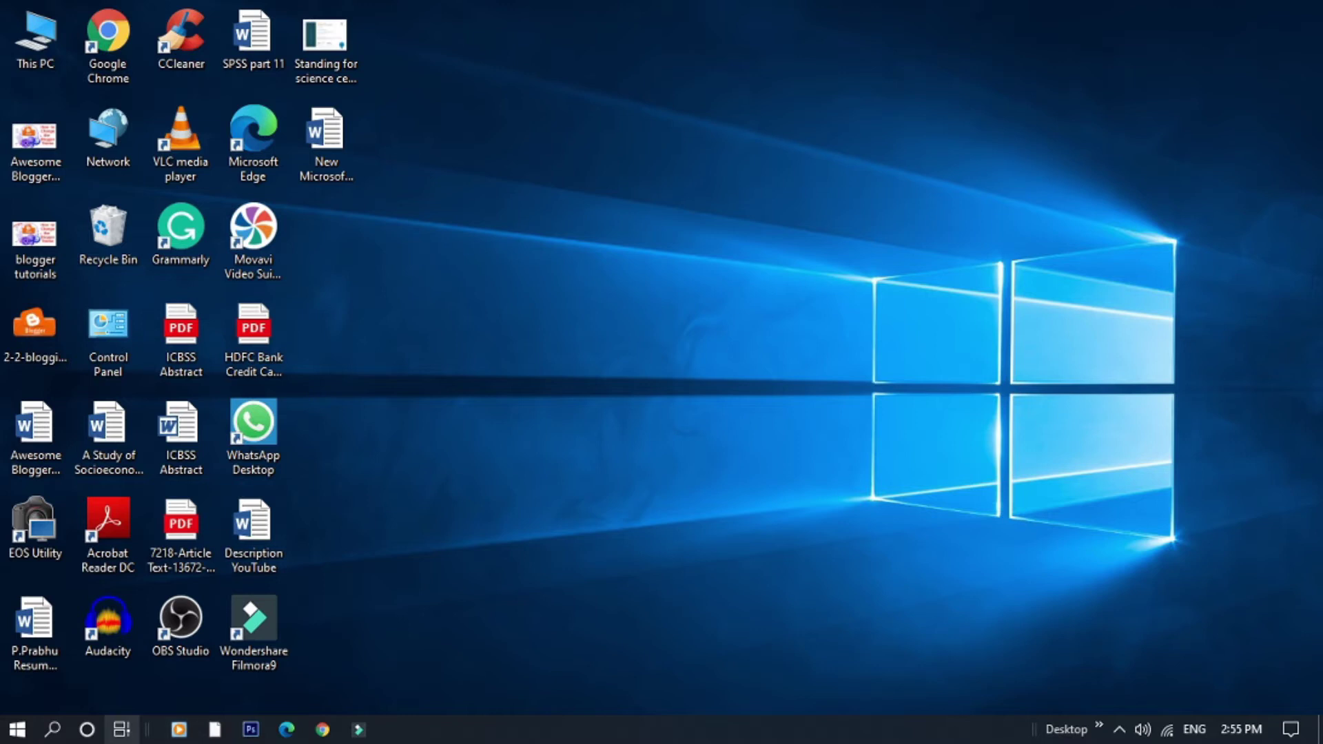
{"action": "left_click", "coordinate": [122, 729]}
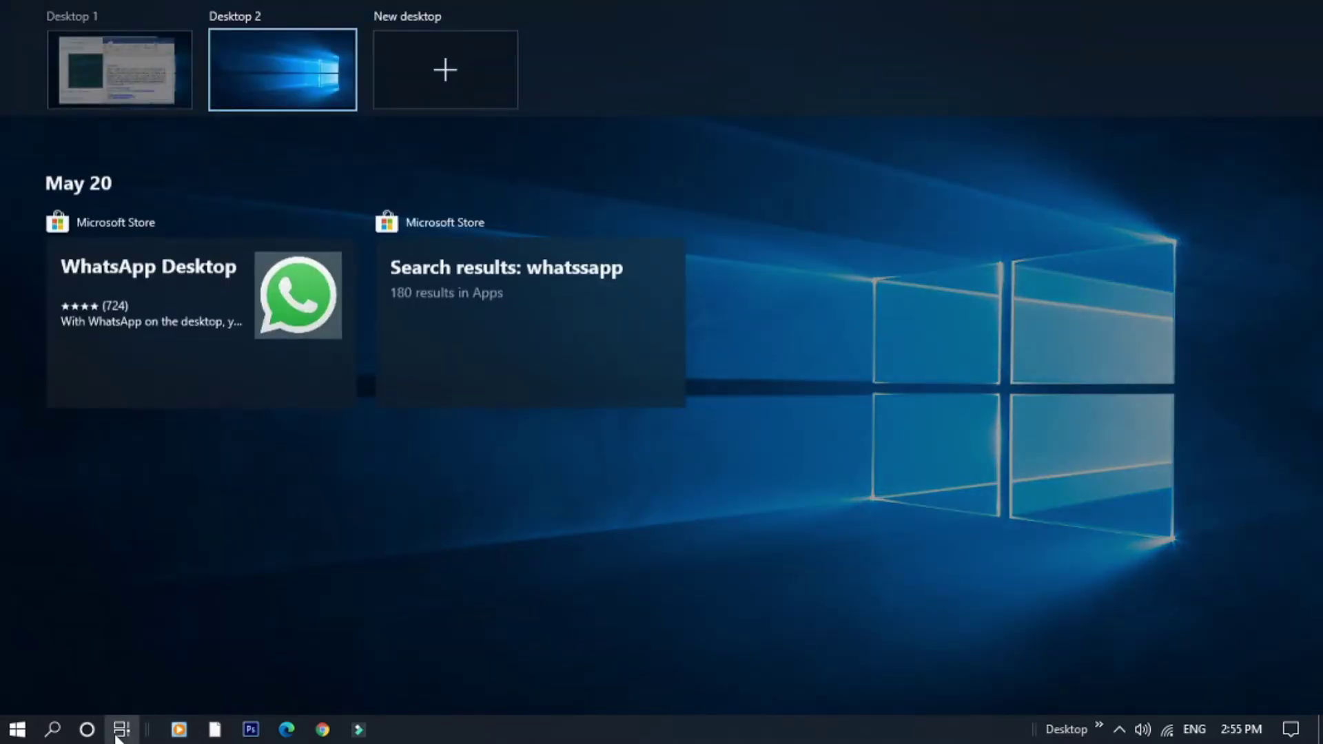
{"action": "left_click", "coordinate": [179, 87]}
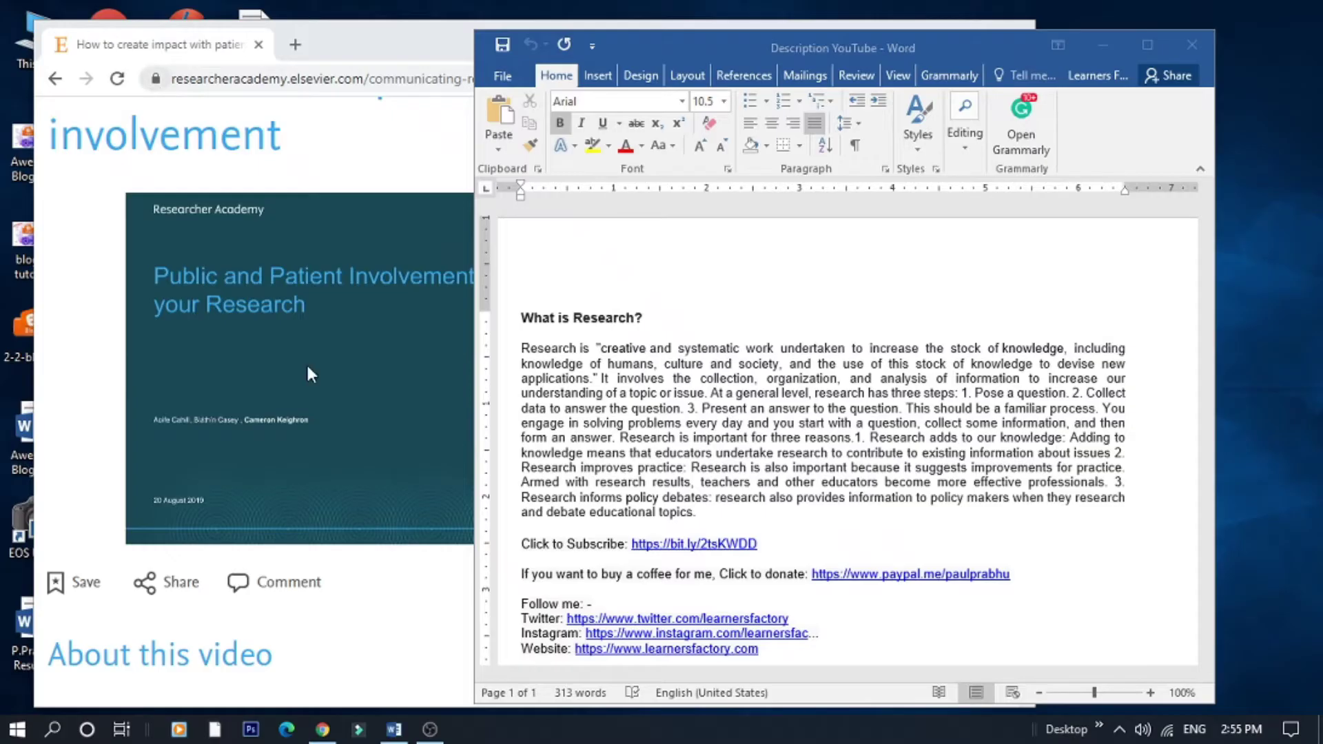
Step: Switch to Desktop 2 and open YouTube in a new Chrome window
{"action": "left_click", "coordinate": [121, 729]}
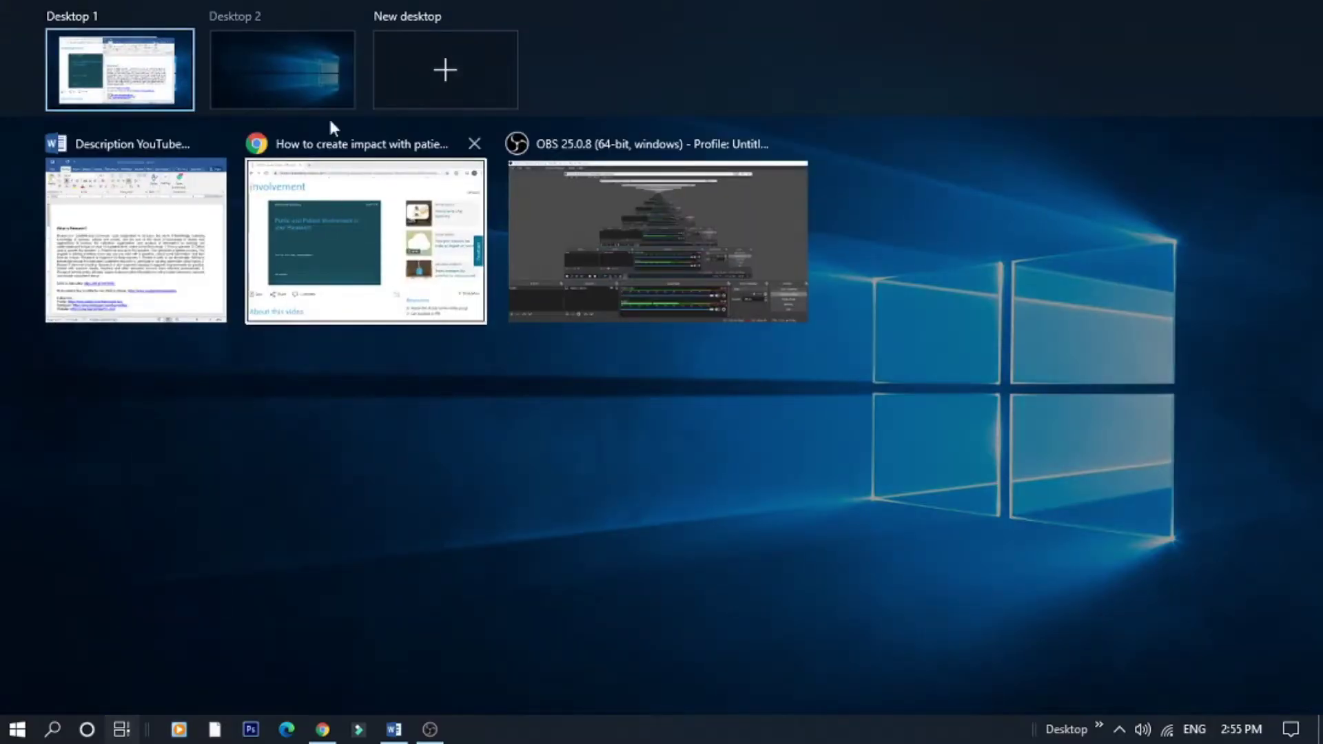
{"action": "left_click", "coordinate": [316, 90]}
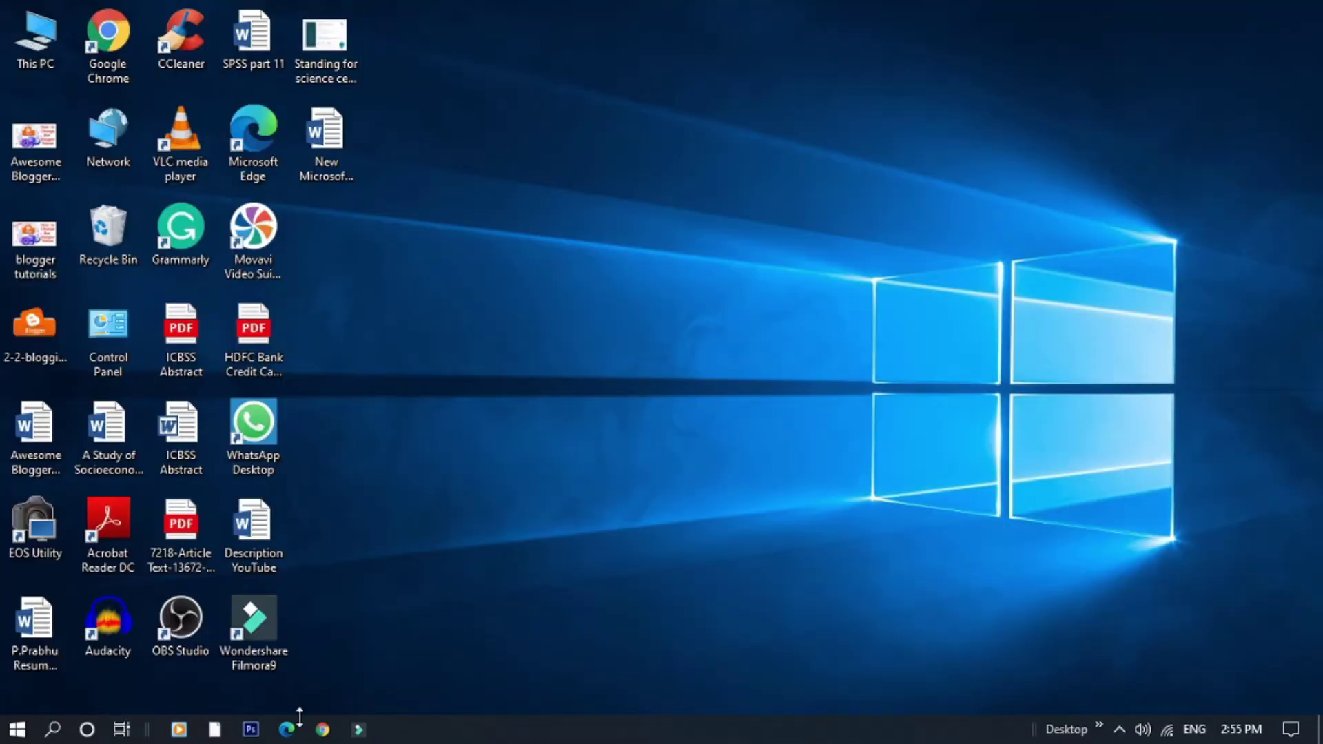
{"action": "left_click", "coordinate": [323, 729]}
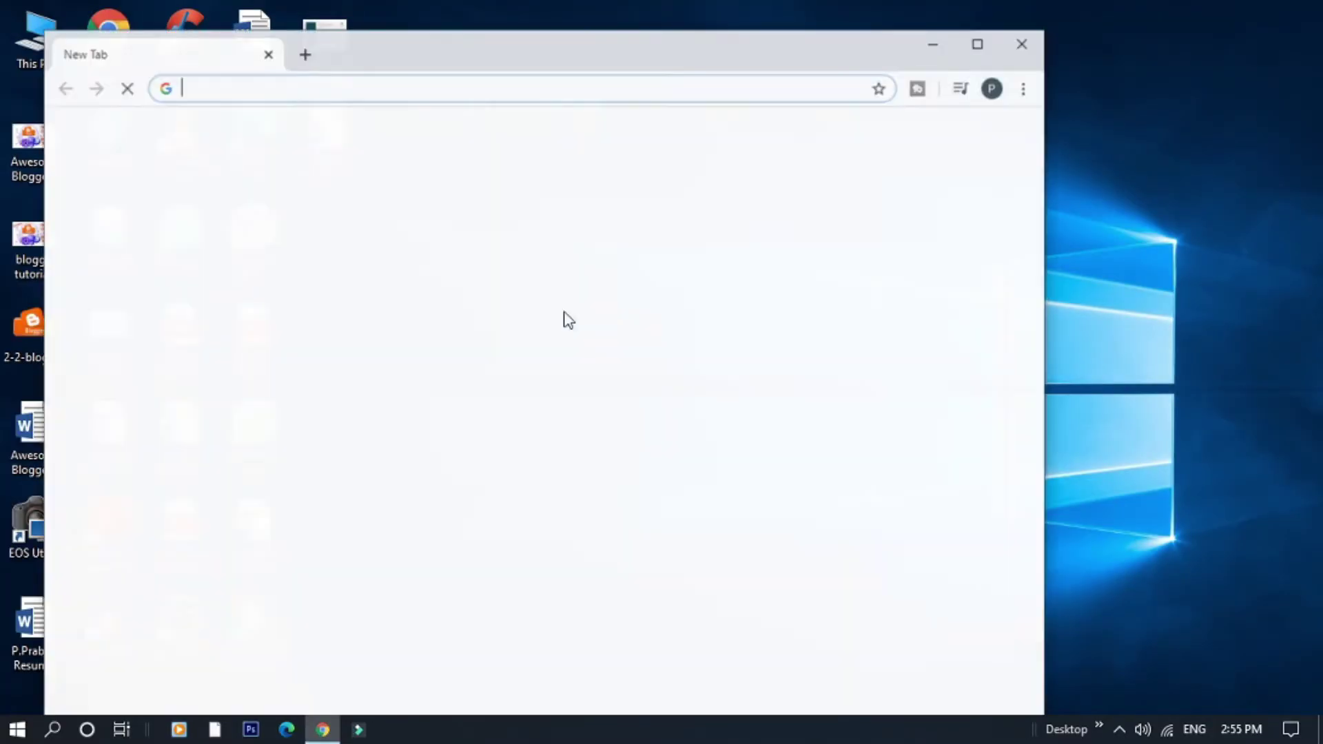
{"action": "left_click", "coordinate": [405, 83]}
{"action": "type", "text": "youtube"}
{"action": "key", "text": "Return"}
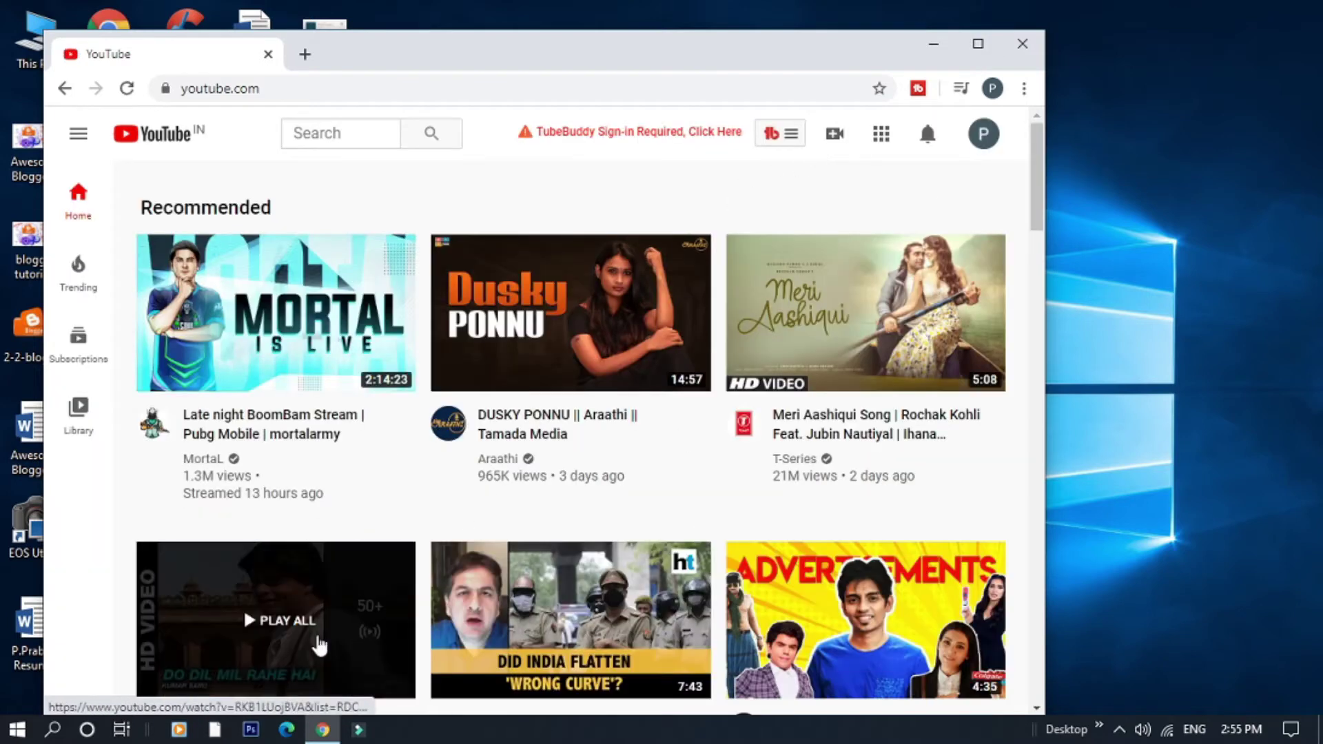
Step: Check the Word and Chrome windows on Desktop 1, view YouTube on Desktop 2, and return to Desktop 1
{"action": "left_click", "coordinate": [121, 729]}
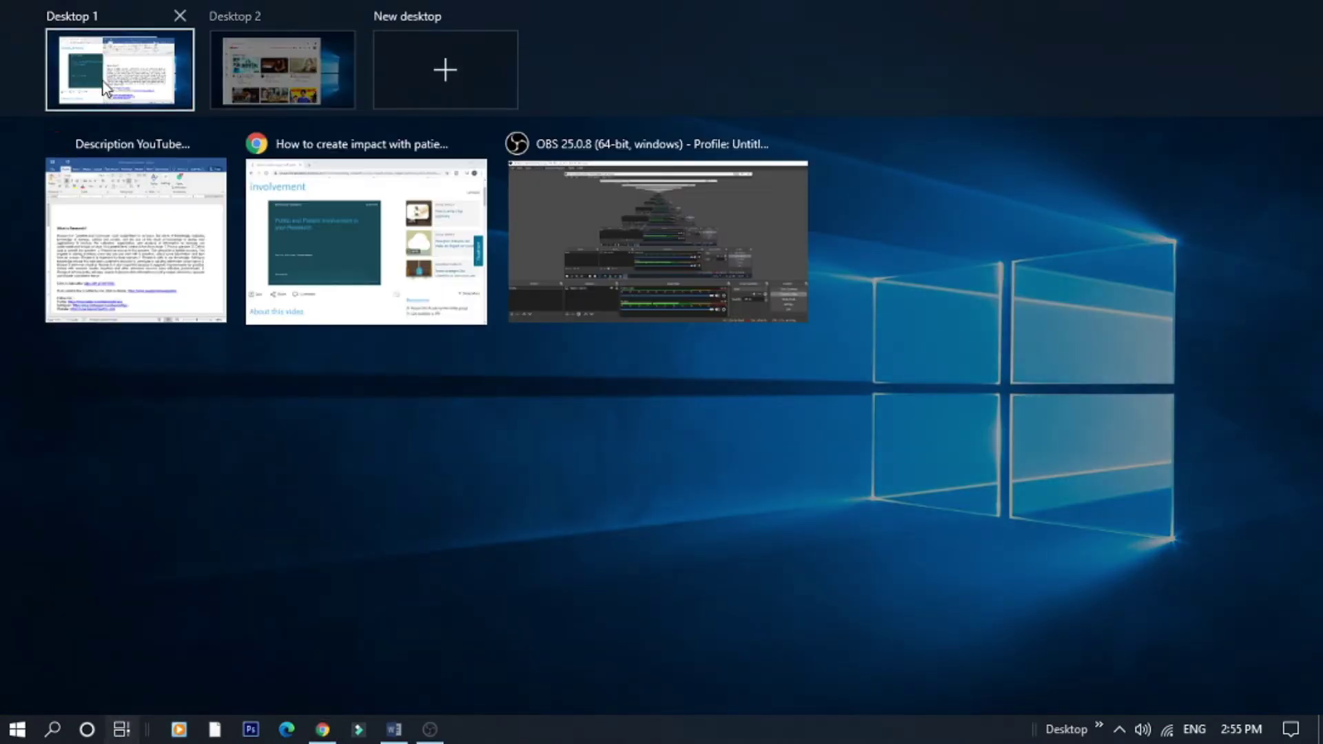
{"action": "left_click", "coordinate": [106, 85]}
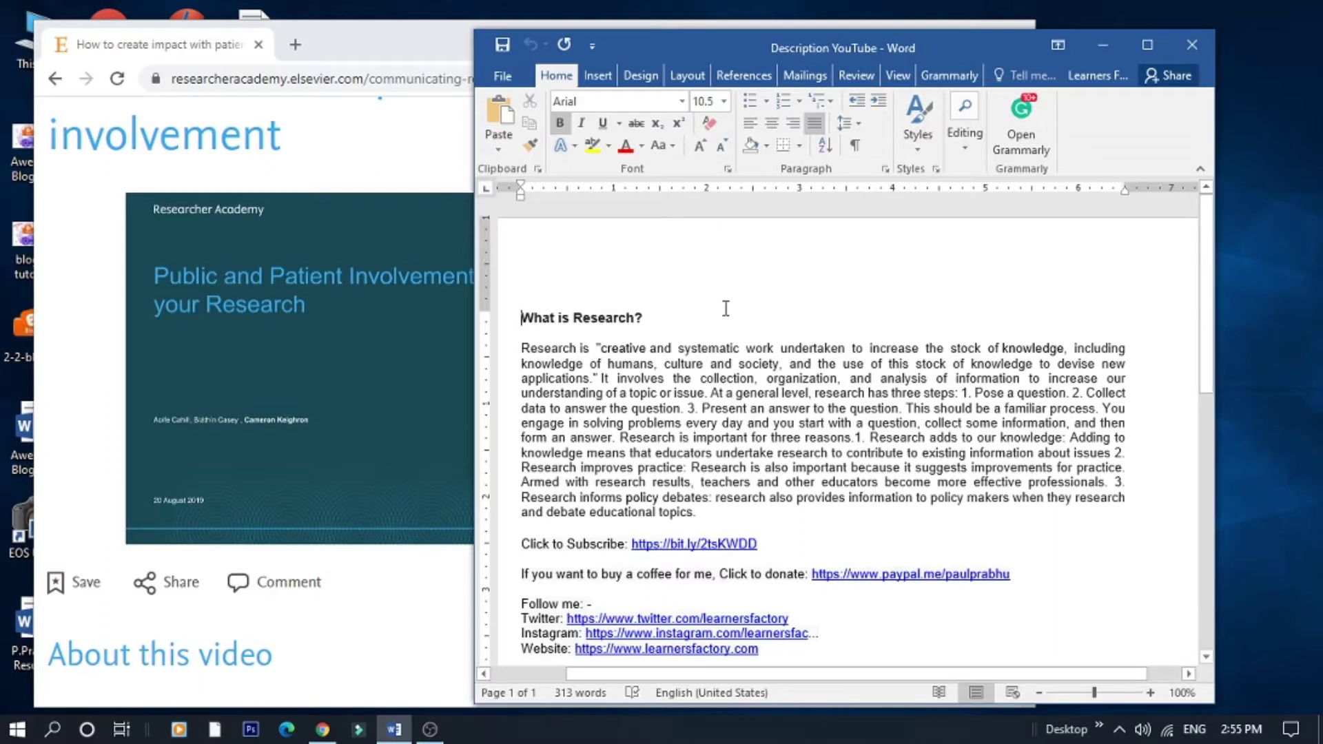
{"action": "mouse_move", "coordinate": [431, 536]}
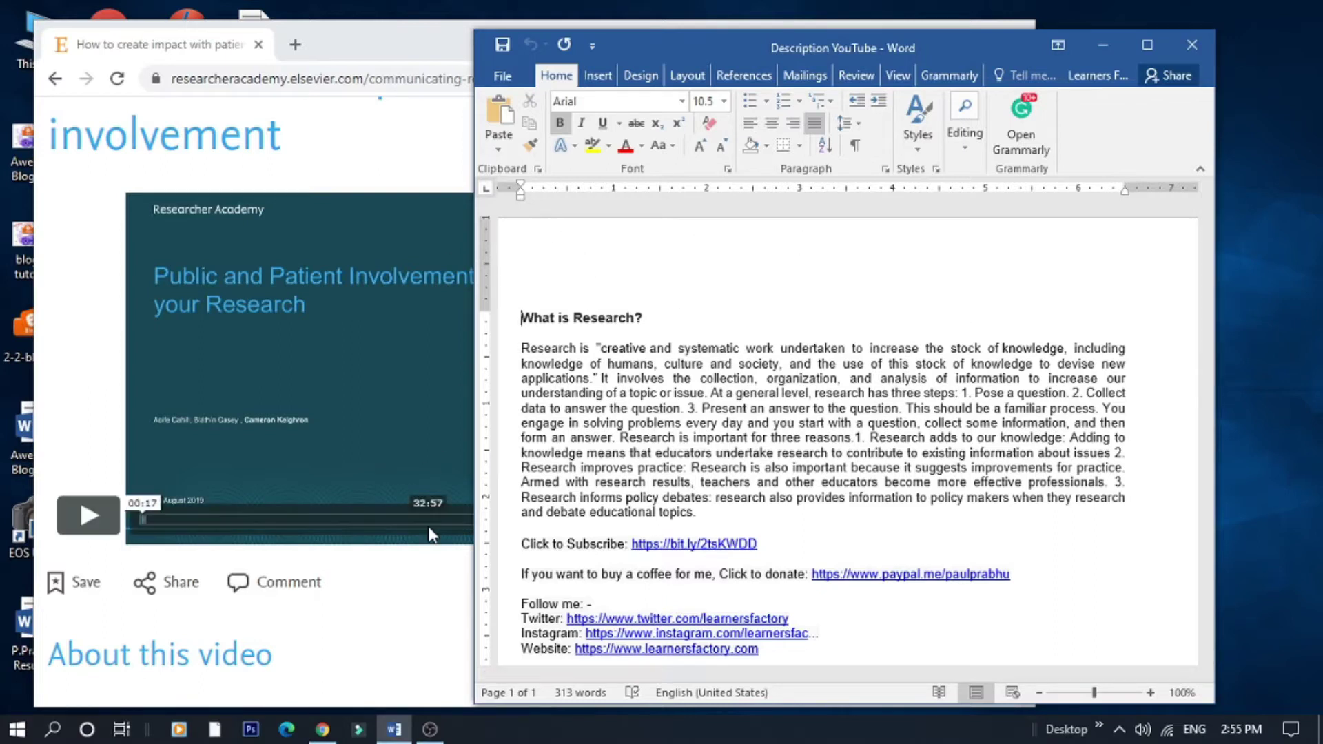
{"action": "left_click", "coordinate": [121, 730]}
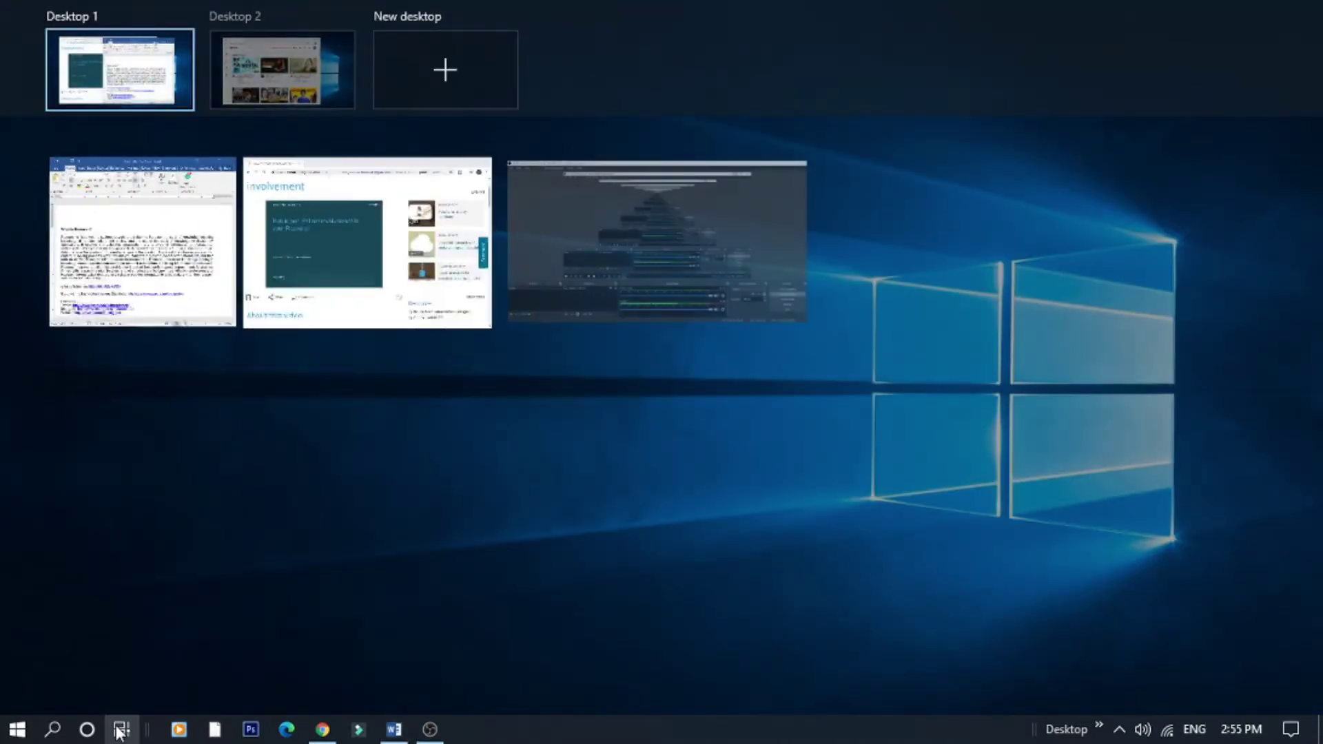
{"action": "left_click", "coordinate": [282, 69]}
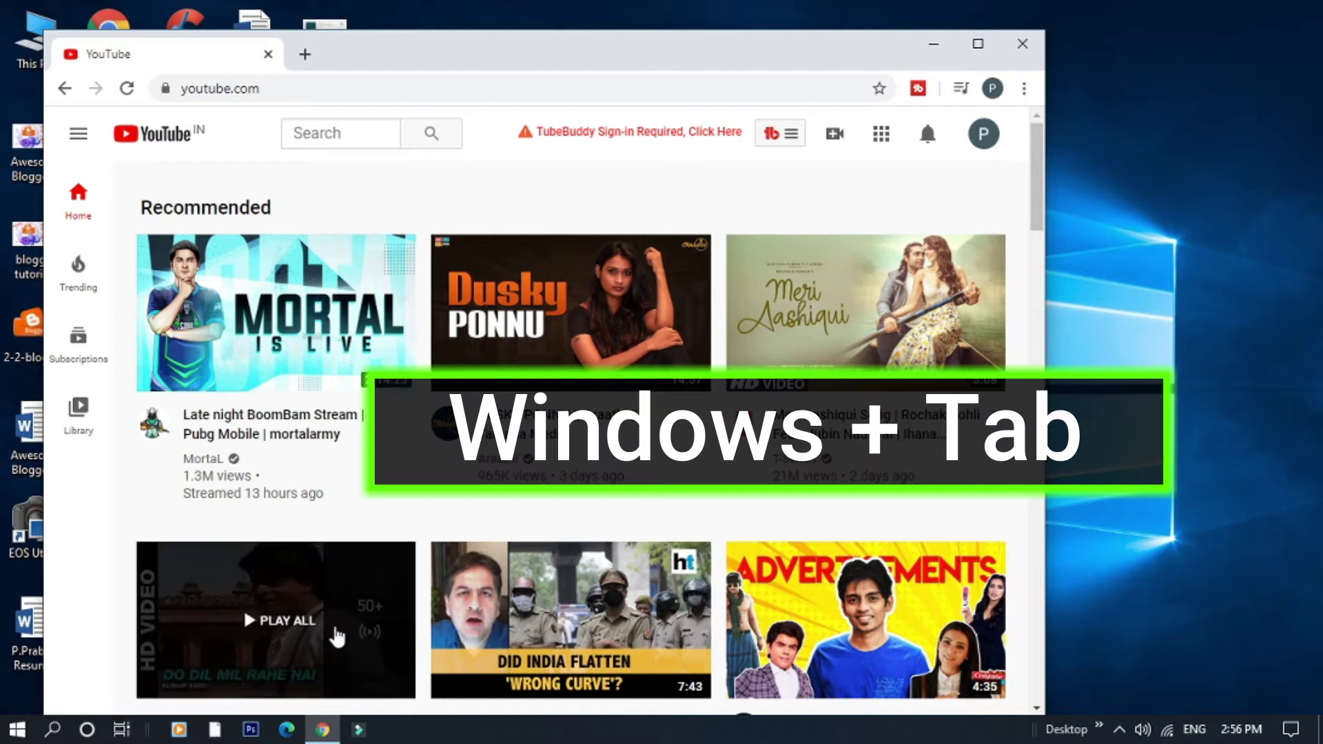
{"action": "left_click", "coordinate": [121, 730]}
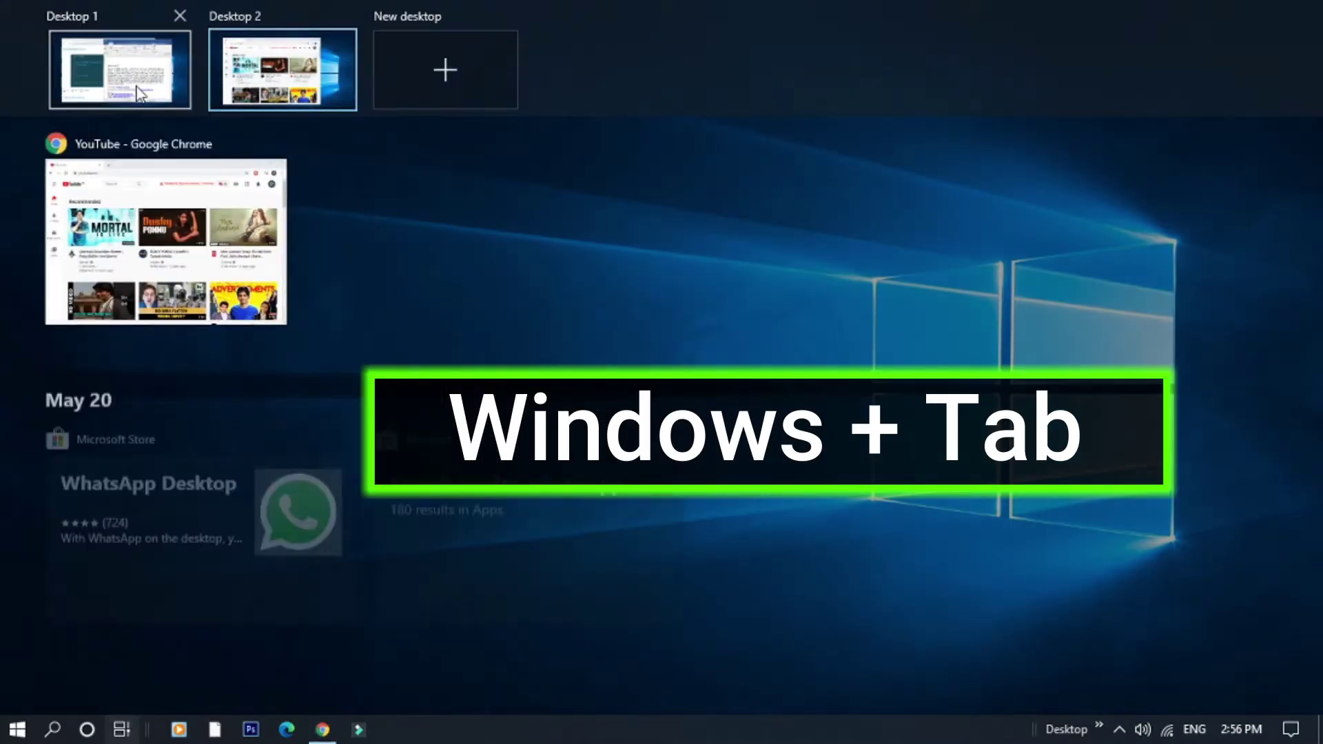
{"action": "left_click", "coordinate": [118, 69]}
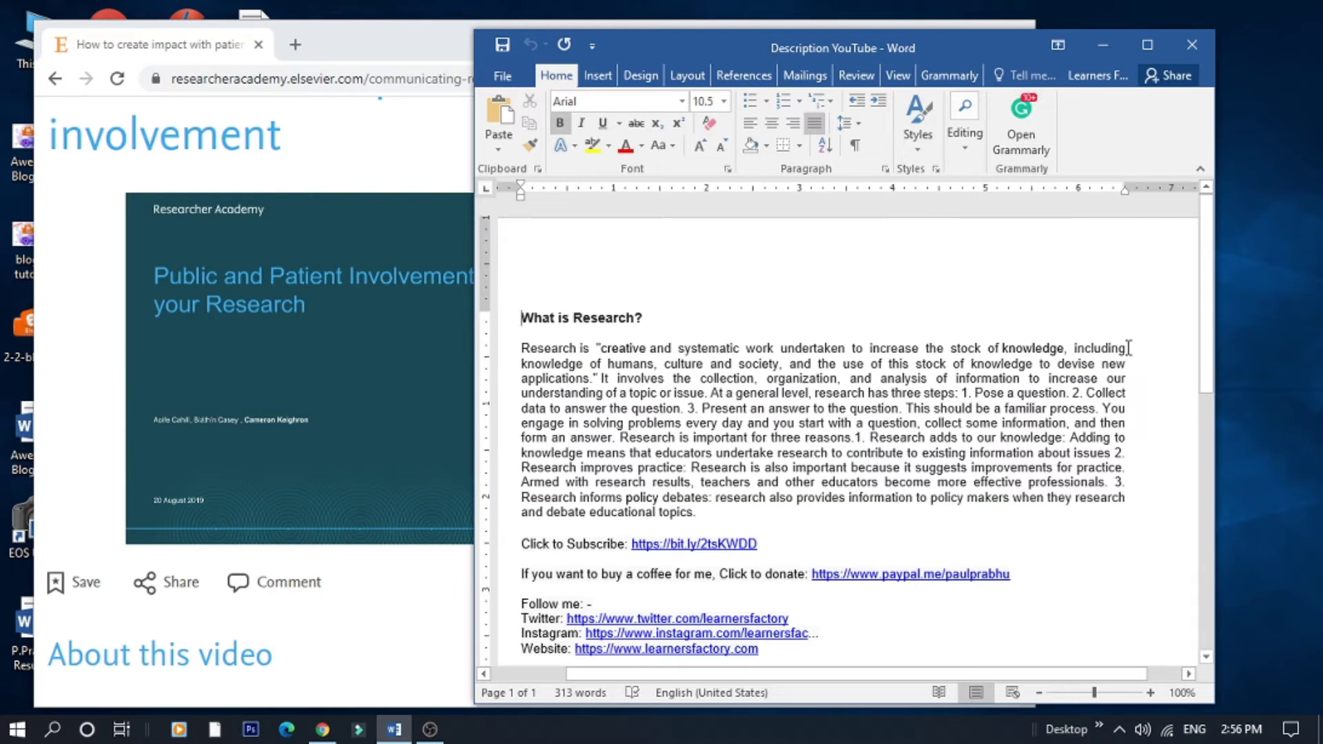
Step: Add four more virtual desktops after Desktop 2
{"action": "key", "text": "super+Tab"}
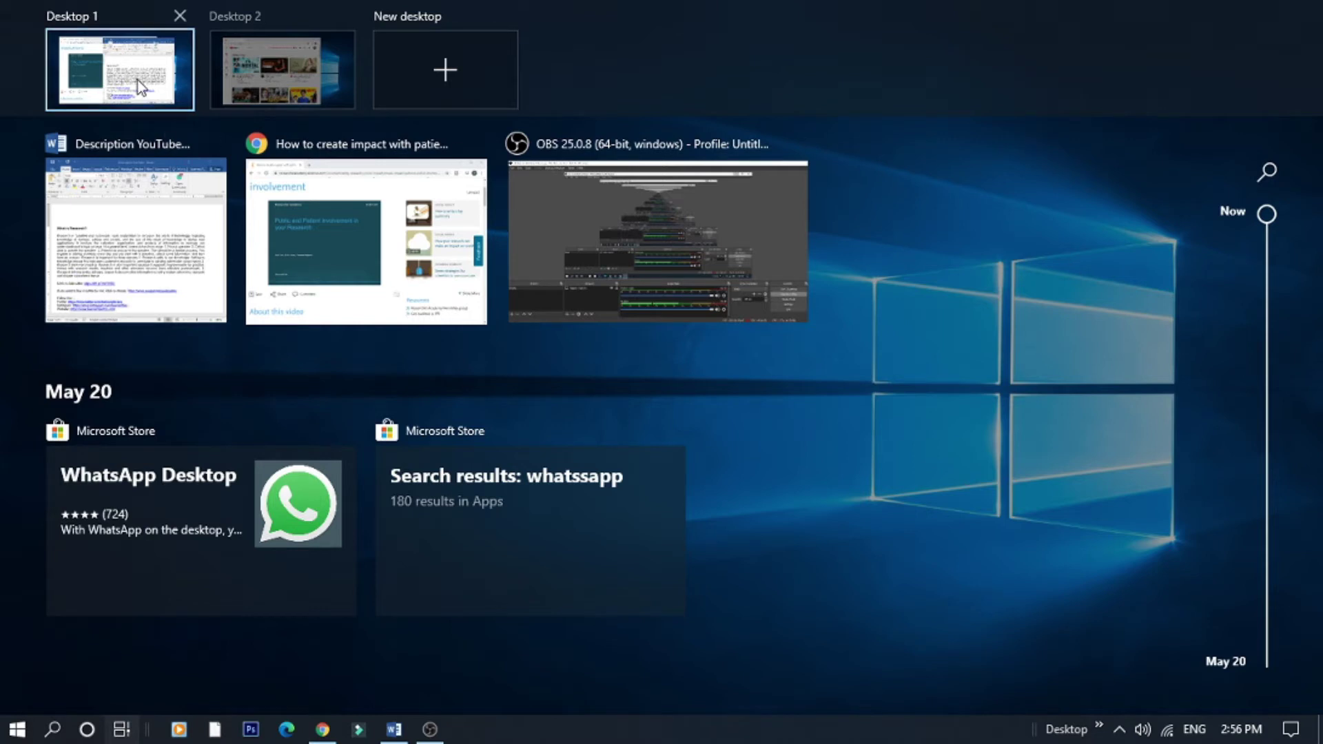
{"action": "mouse_move", "coordinate": [248, 84]}
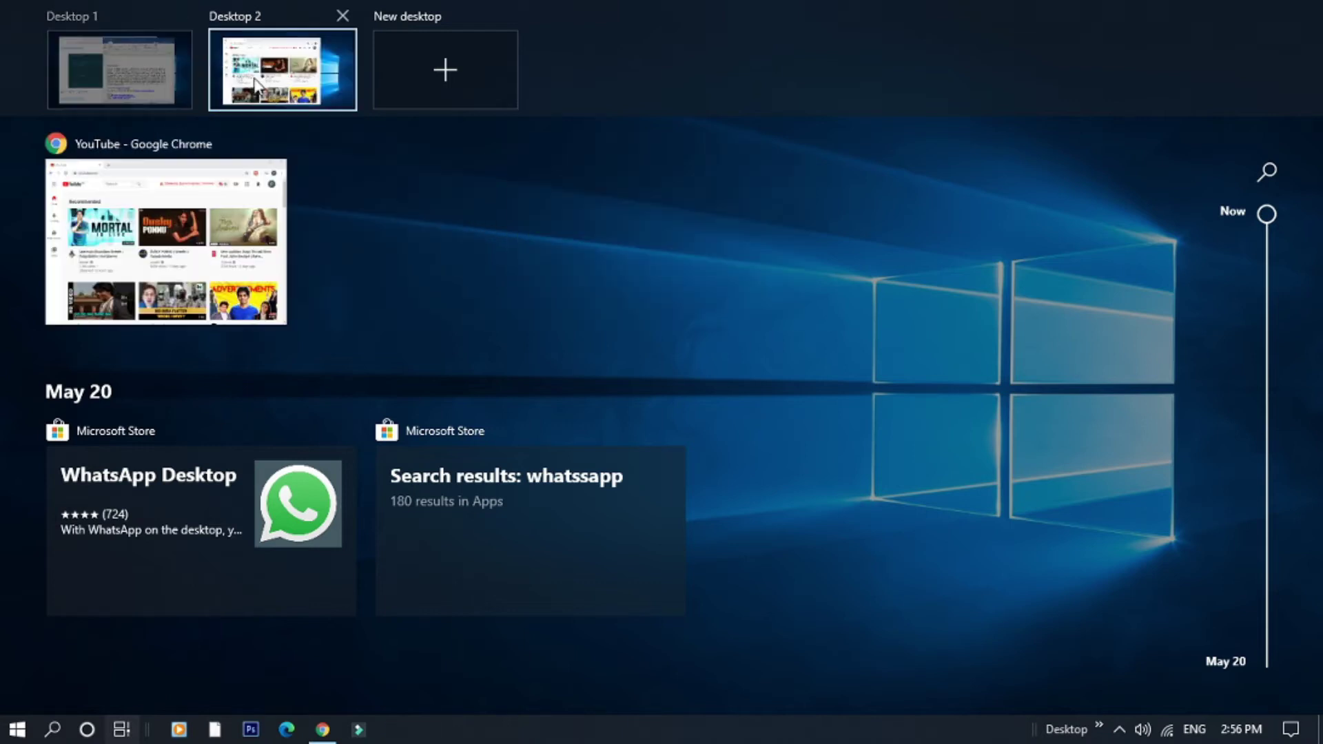
{"action": "left_click", "coordinate": [440, 73]}
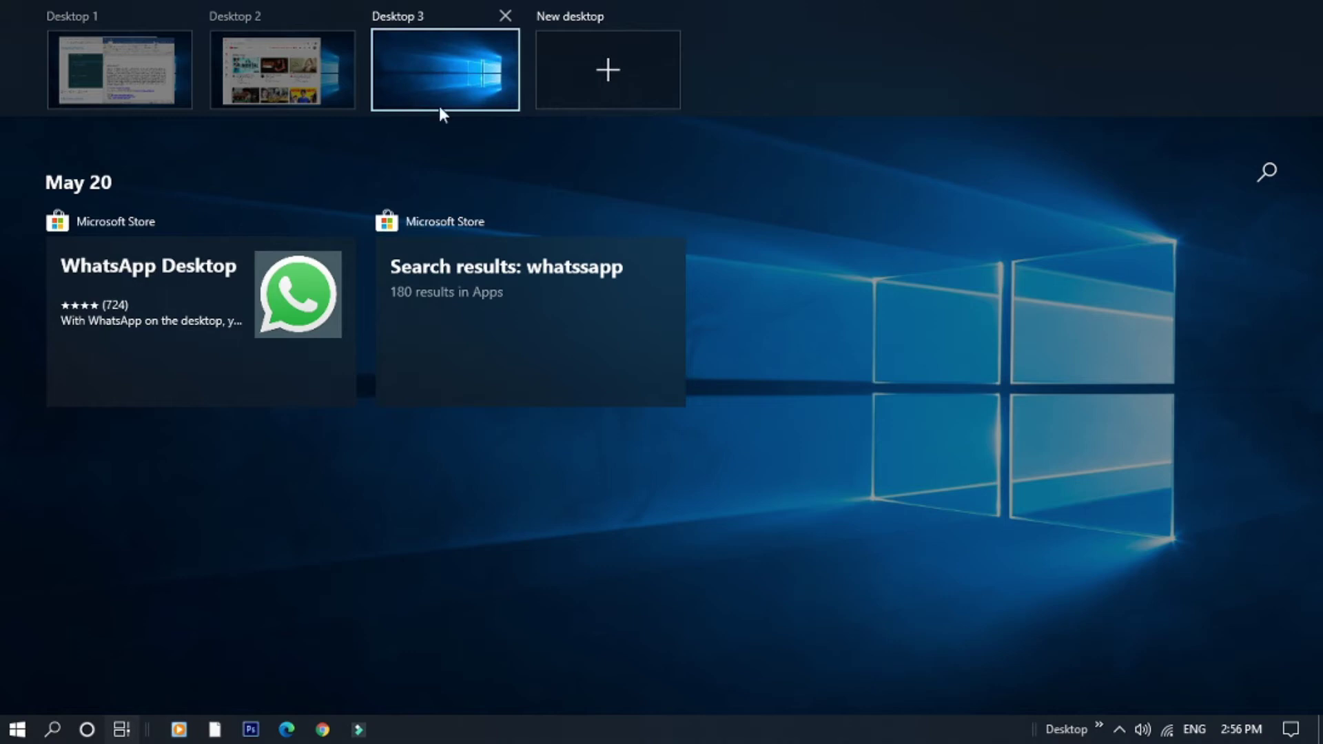
{"action": "left_click", "coordinate": [578, 80]}
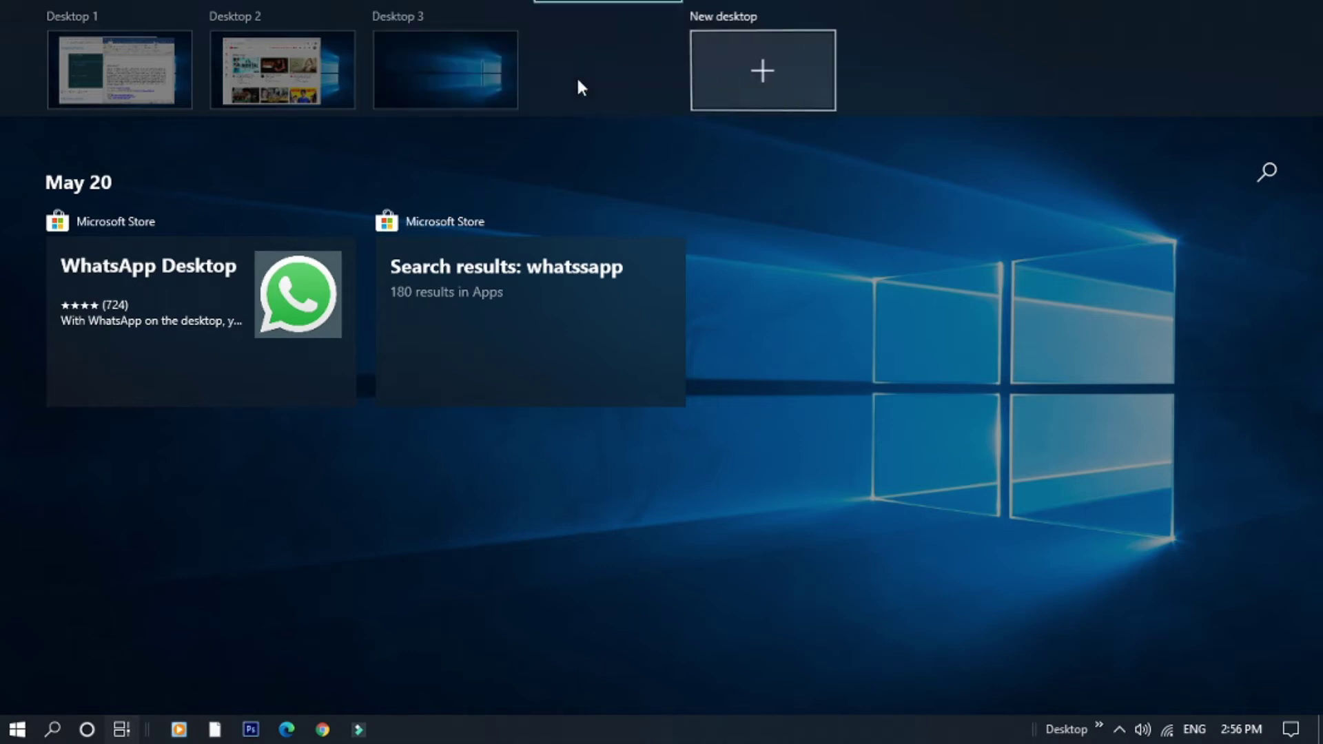
{"action": "left_click", "coordinate": [759, 87]}
{"action": "left_click", "coordinate": [908, 91]}
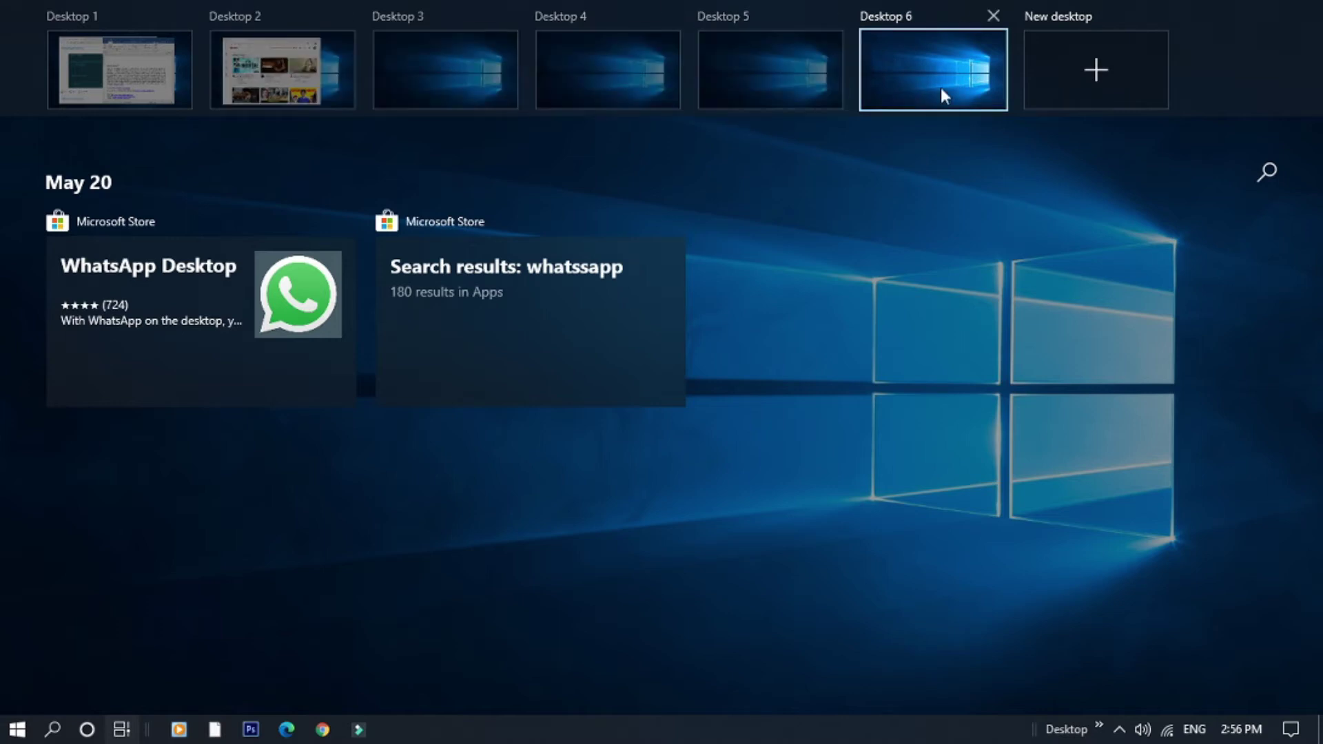
Step: Look at the empty Desktop 3, then view the open windows on Desktop 1 and Desktop 2
{"action": "left_click", "coordinate": [483, 84]}
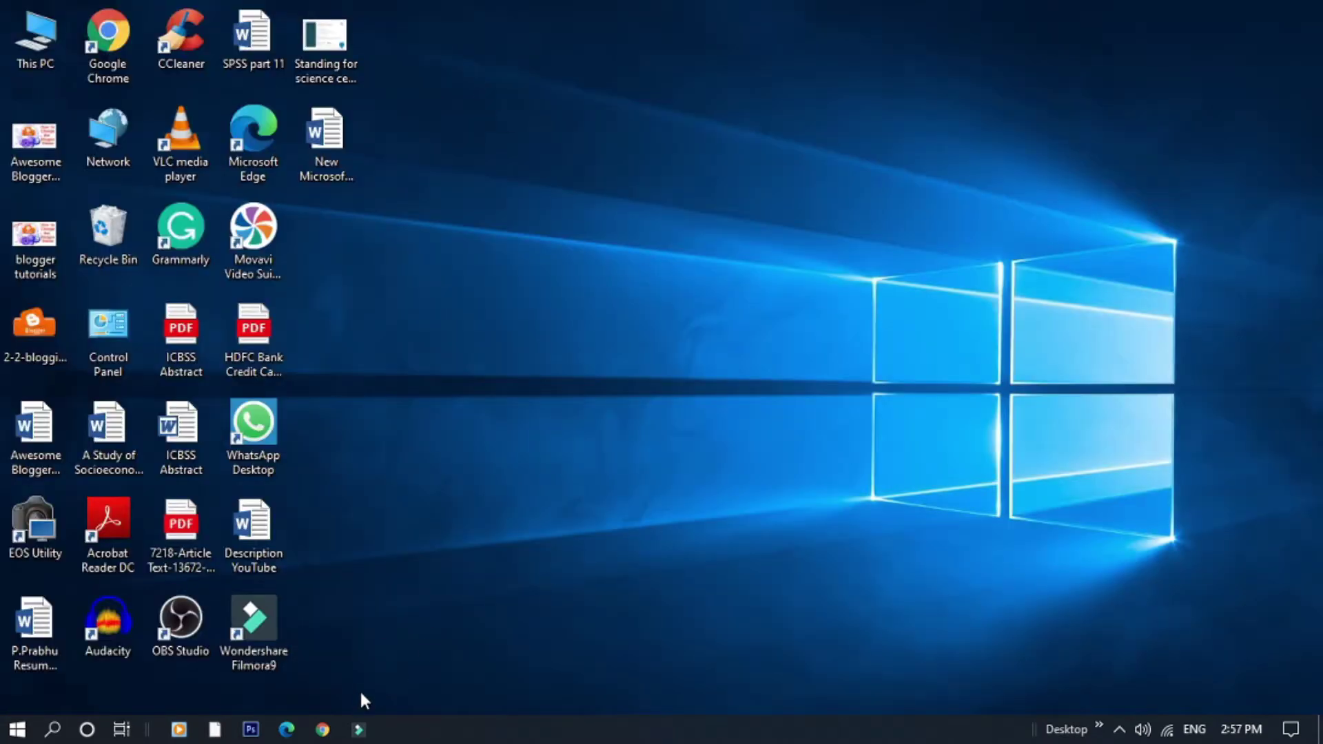
{"action": "left_click", "coordinate": [121, 729]}
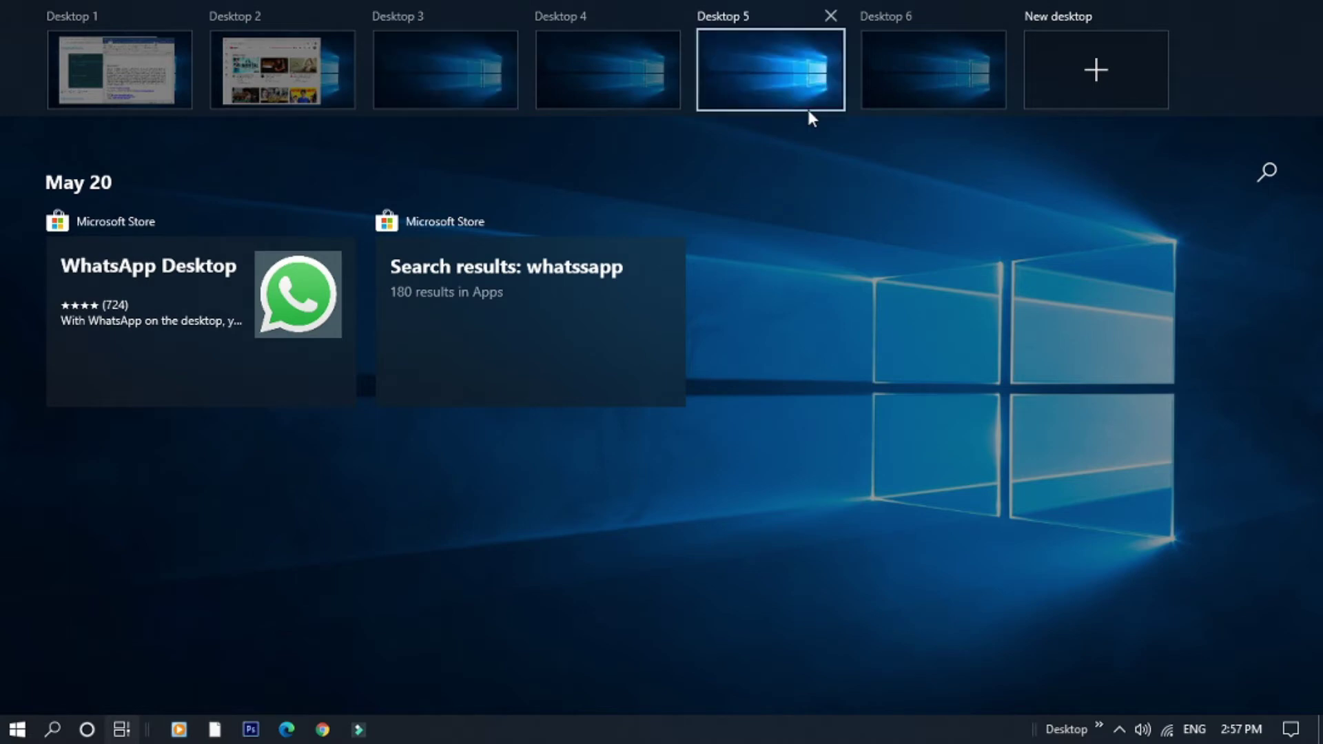
{"action": "left_click", "coordinate": [157, 77]}
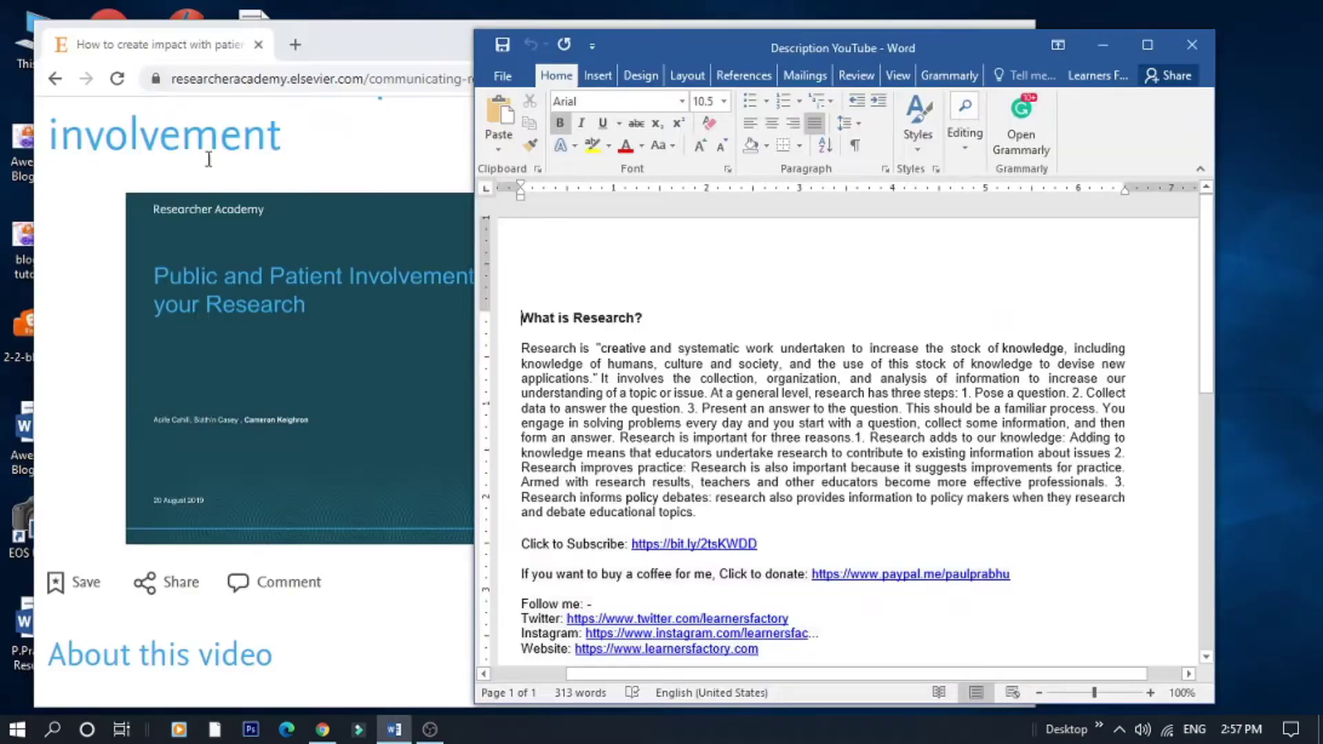
{"action": "left_click", "coordinate": [123, 734]}
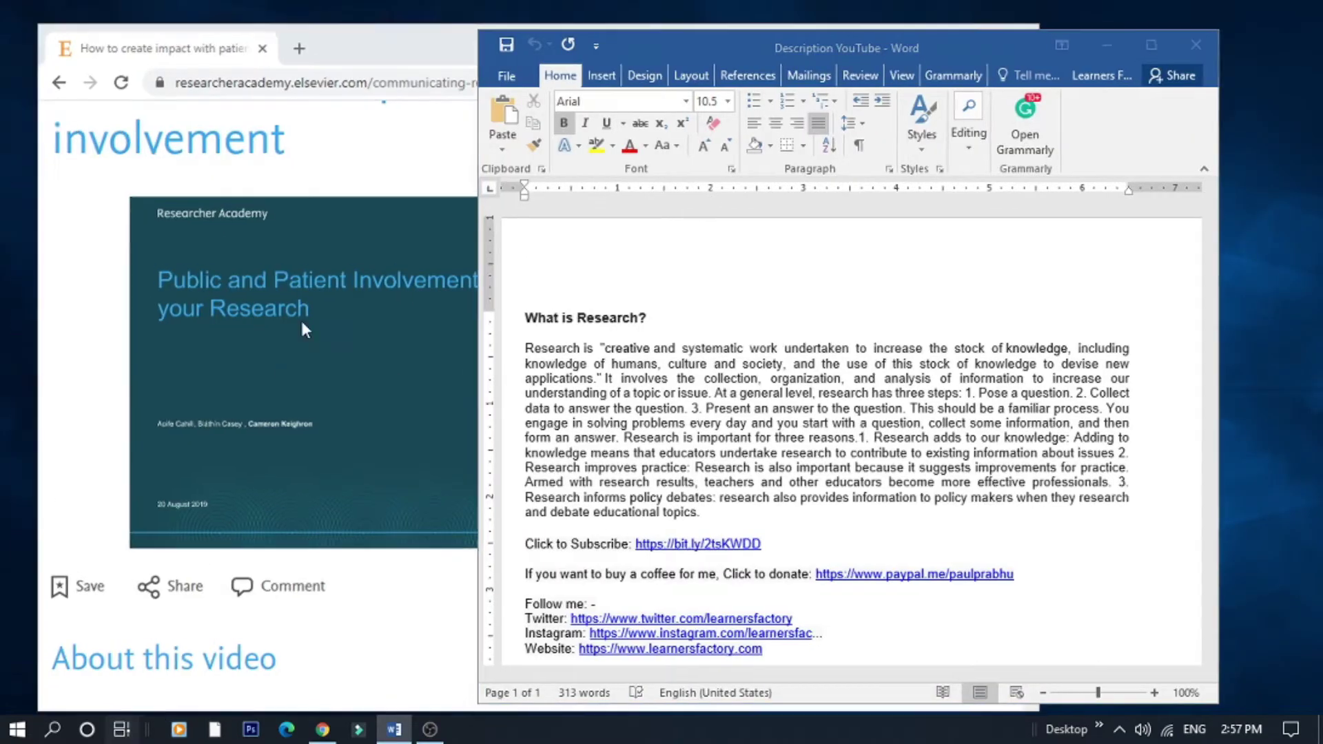
{"action": "left_click", "coordinate": [327, 84]}
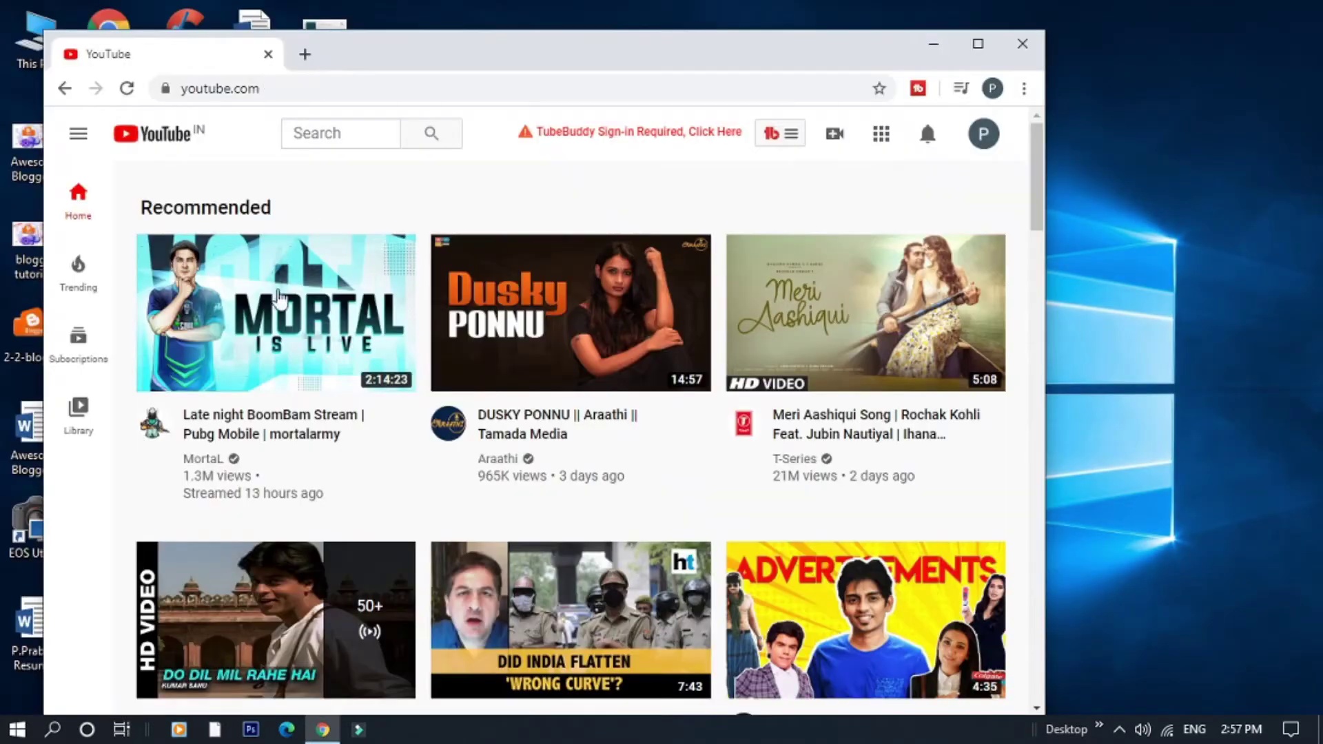
Step: Preview the windows on Desktop 1 and Desktop 2 from the desktop overview, and switch to Desktop 3
{"action": "left_click", "coordinate": [123, 729]}
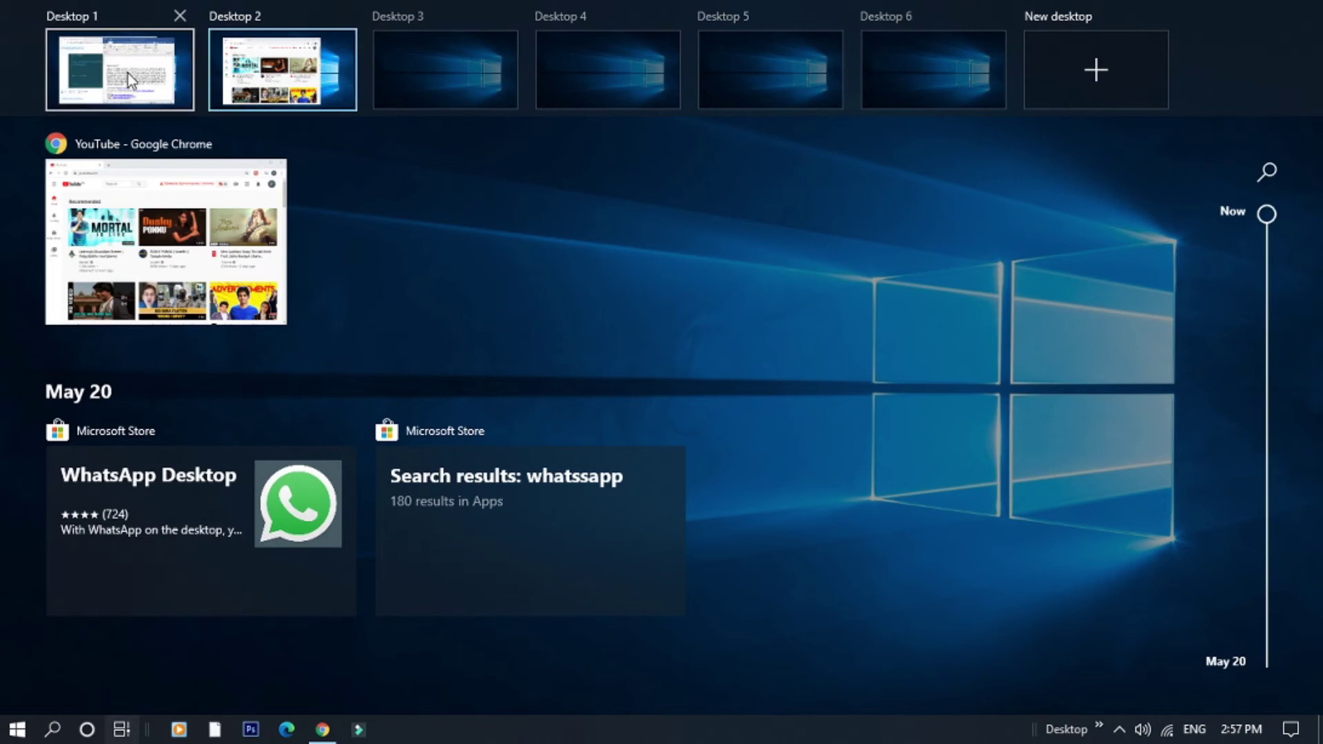
{"action": "mouse_move", "coordinate": [127, 72]}
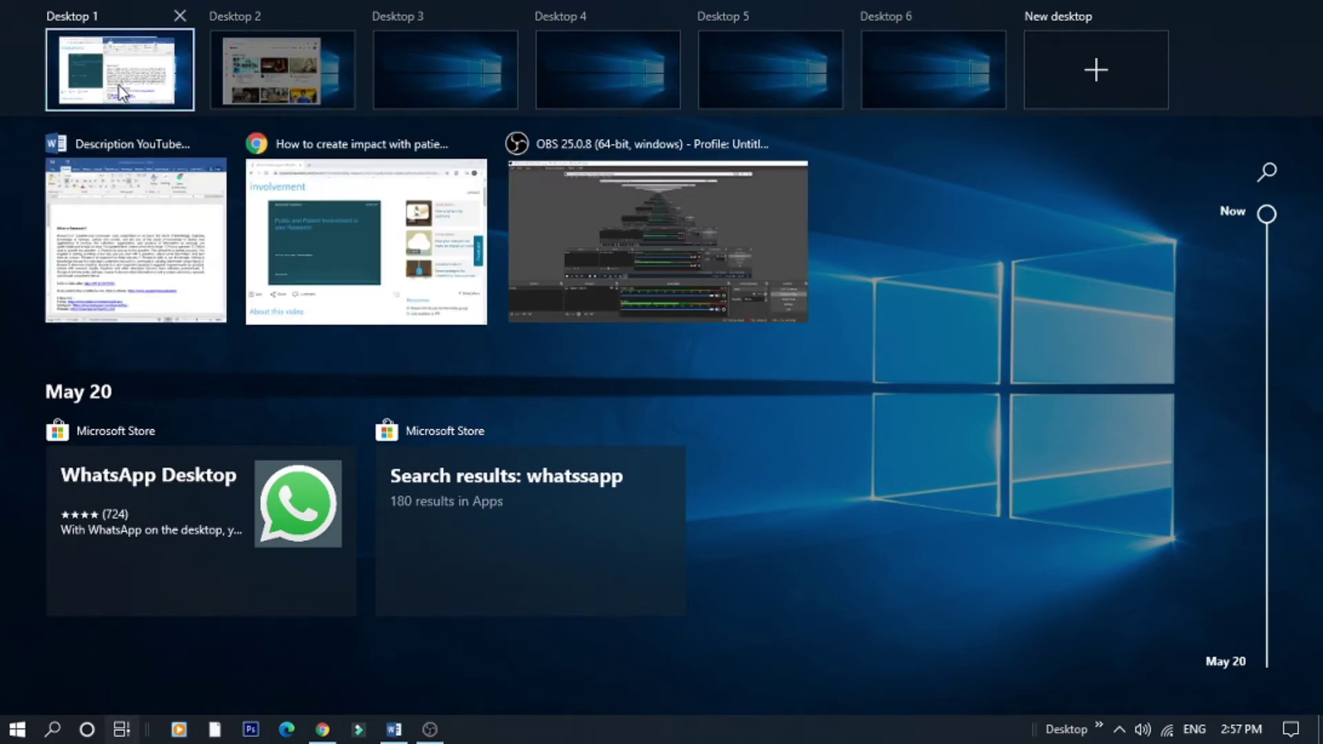
{"action": "mouse_move", "coordinate": [307, 78]}
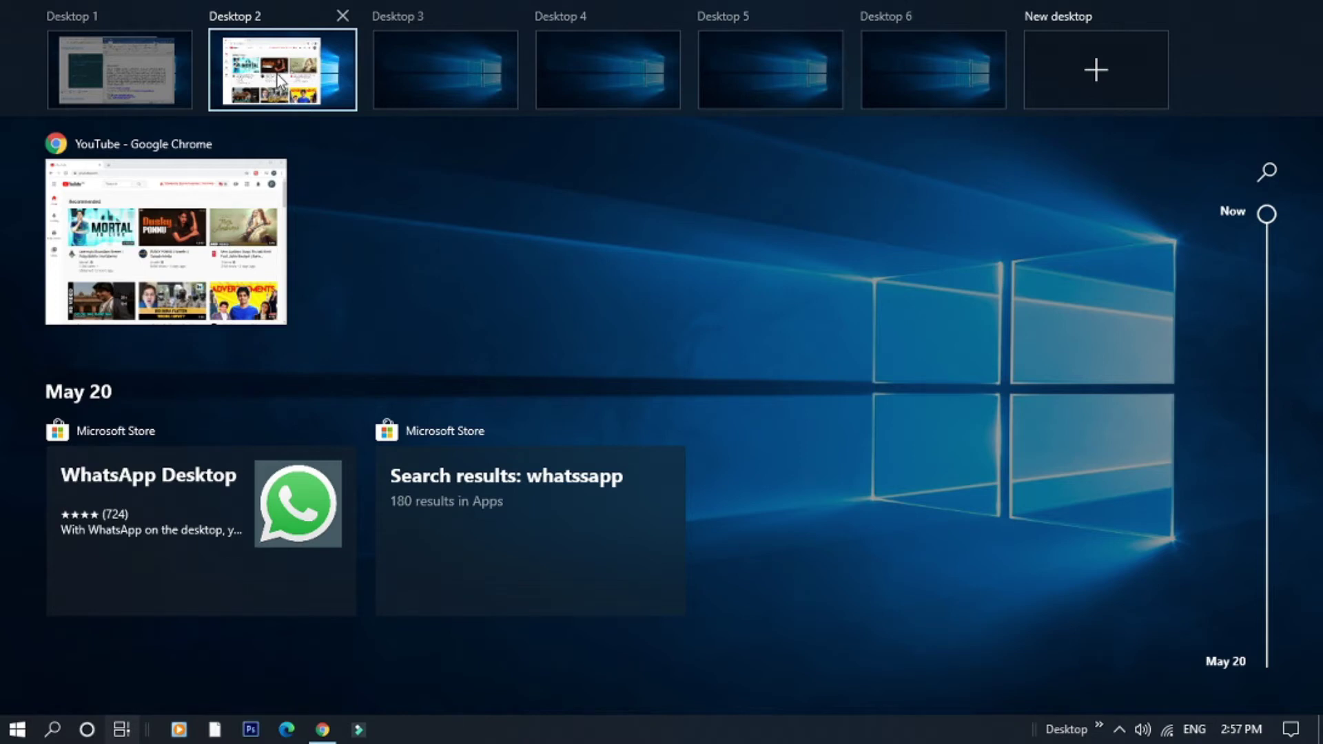
{"action": "mouse_move", "coordinate": [416, 71]}
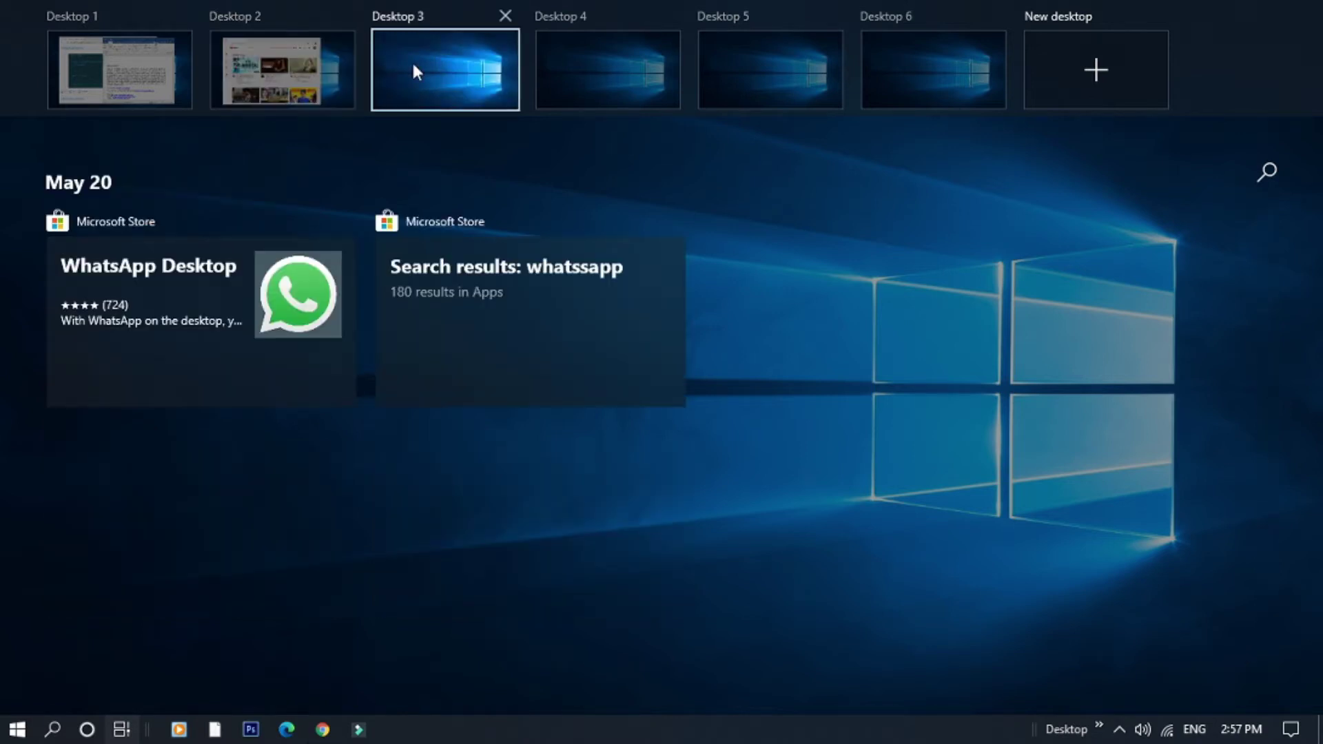
{"action": "left_click", "coordinate": [414, 66]}
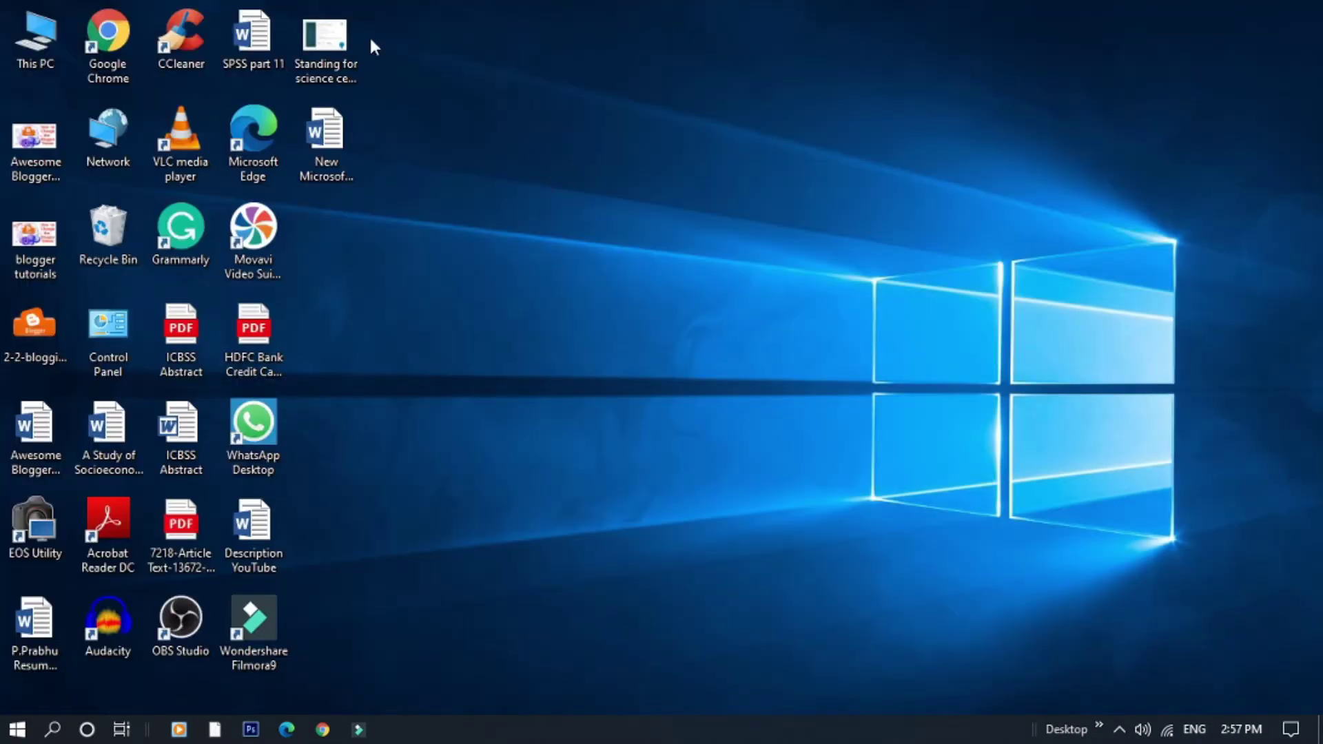
Step: Switch to Desktop 2 to view the YouTube window, and return to the Word and Chrome windows on Desktop 1
{"action": "left_click", "coordinate": [121, 729]}
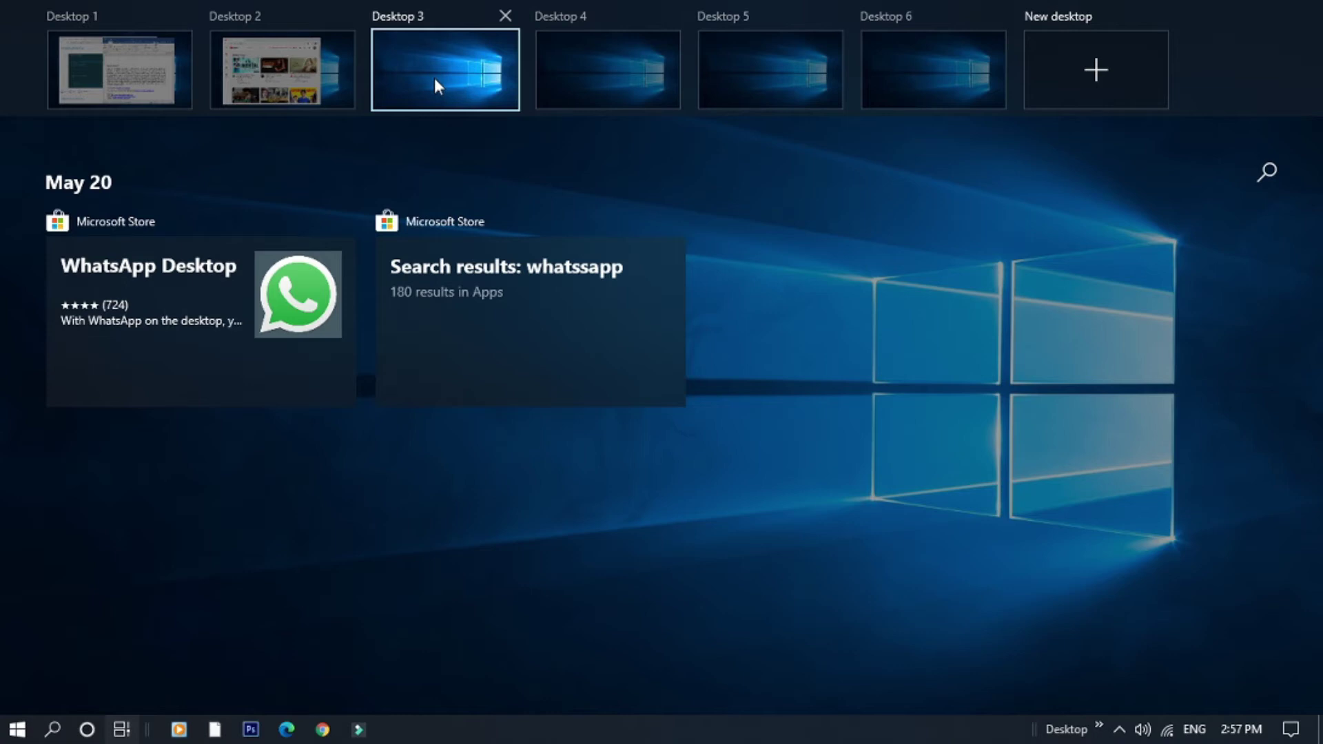
{"action": "mouse_move", "coordinate": [217, 73]}
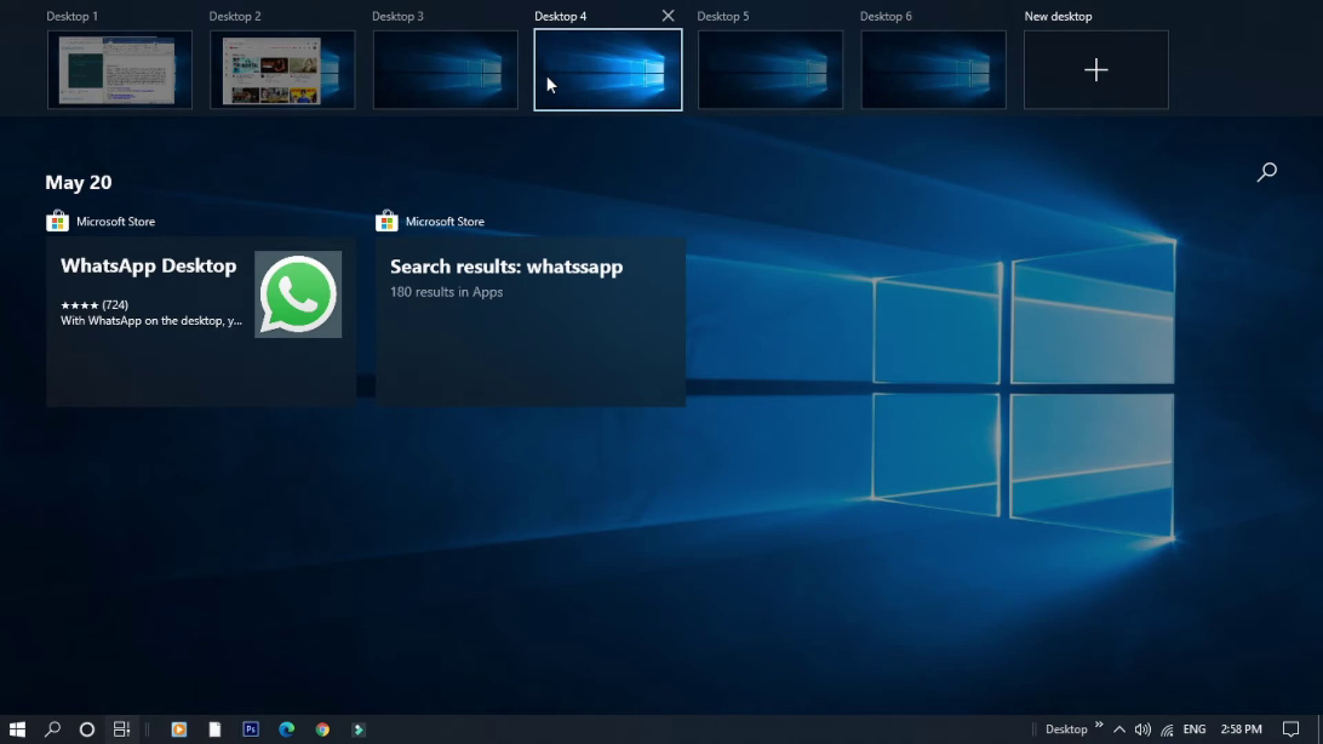
{"action": "left_click", "coordinate": [304, 80]}
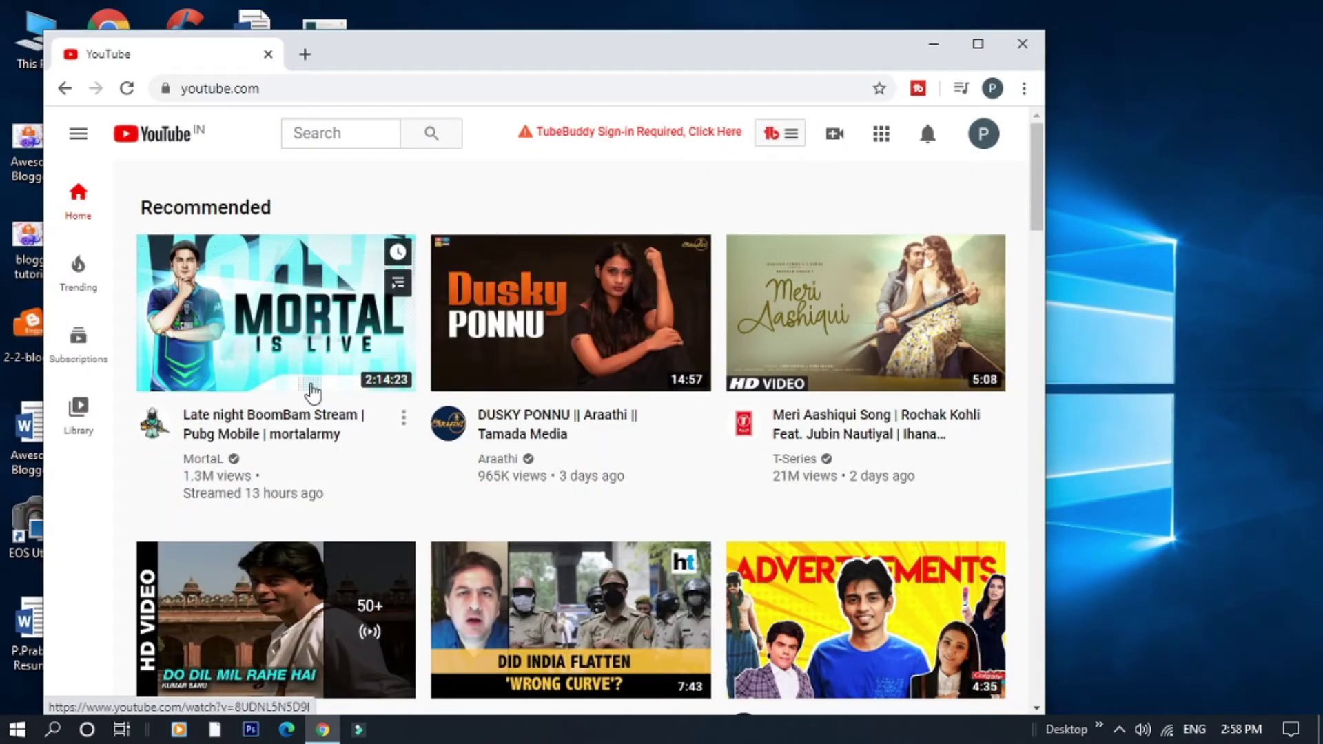
{"action": "left_click", "coordinate": [121, 729]}
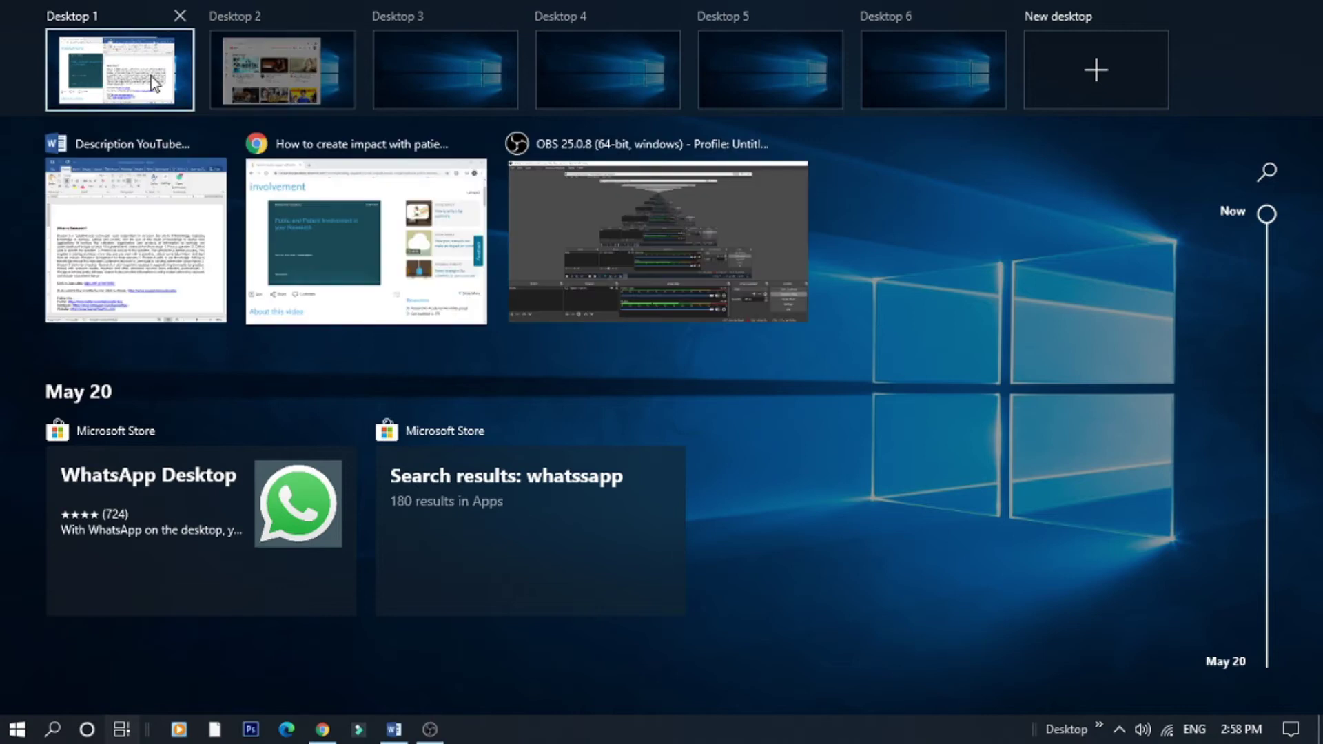
{"action": "left_click", "coordinate": [151, 76]}
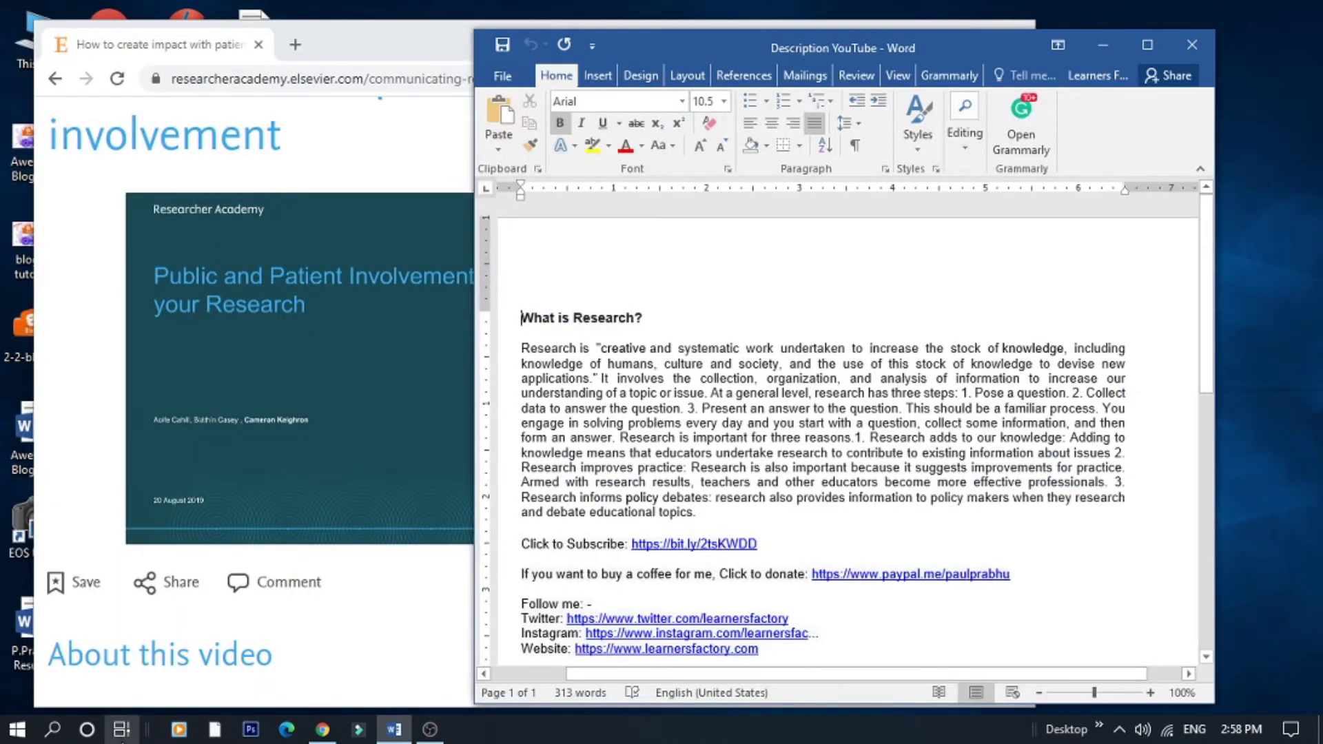
Step: Move the Description YouTube Word window from Desktop 1 to Desktop 2
{"action": "left_click", "coordinate": [121, 729]}
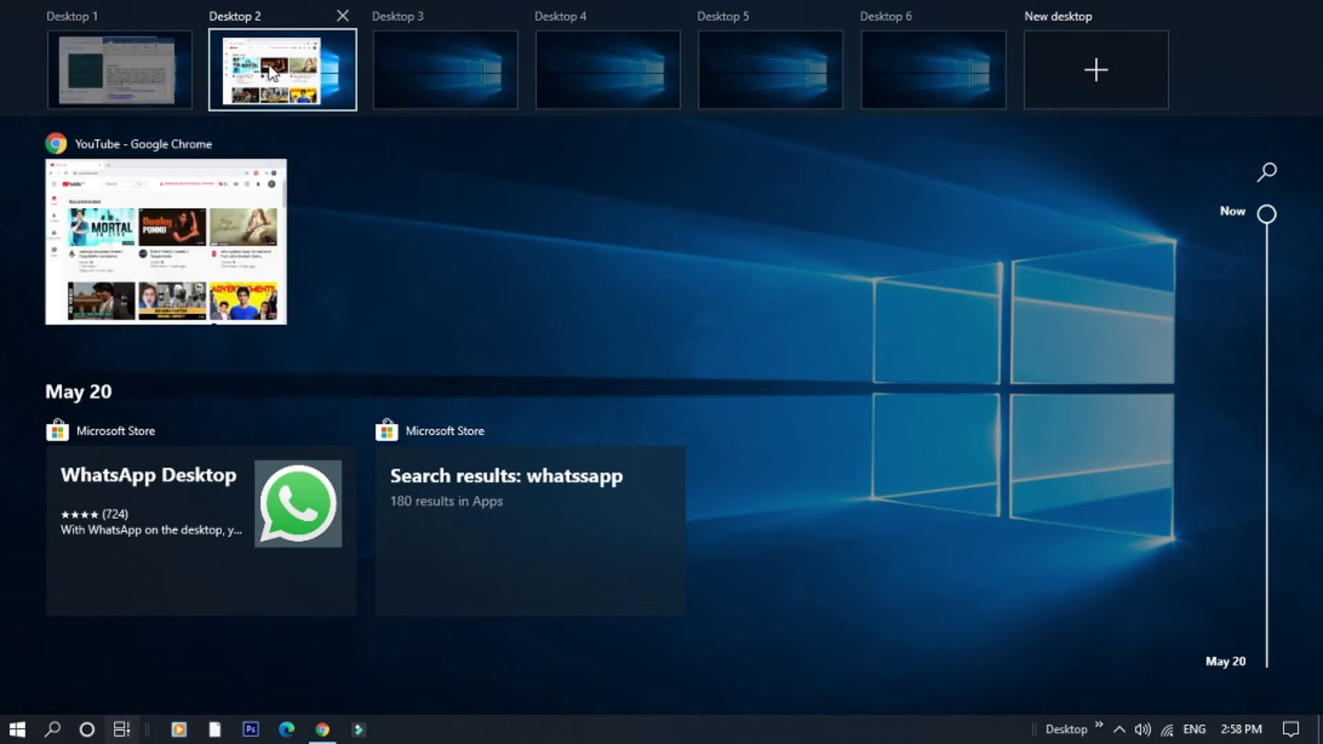
{"action": "mouse_move", "coordinate": [117, 76]}
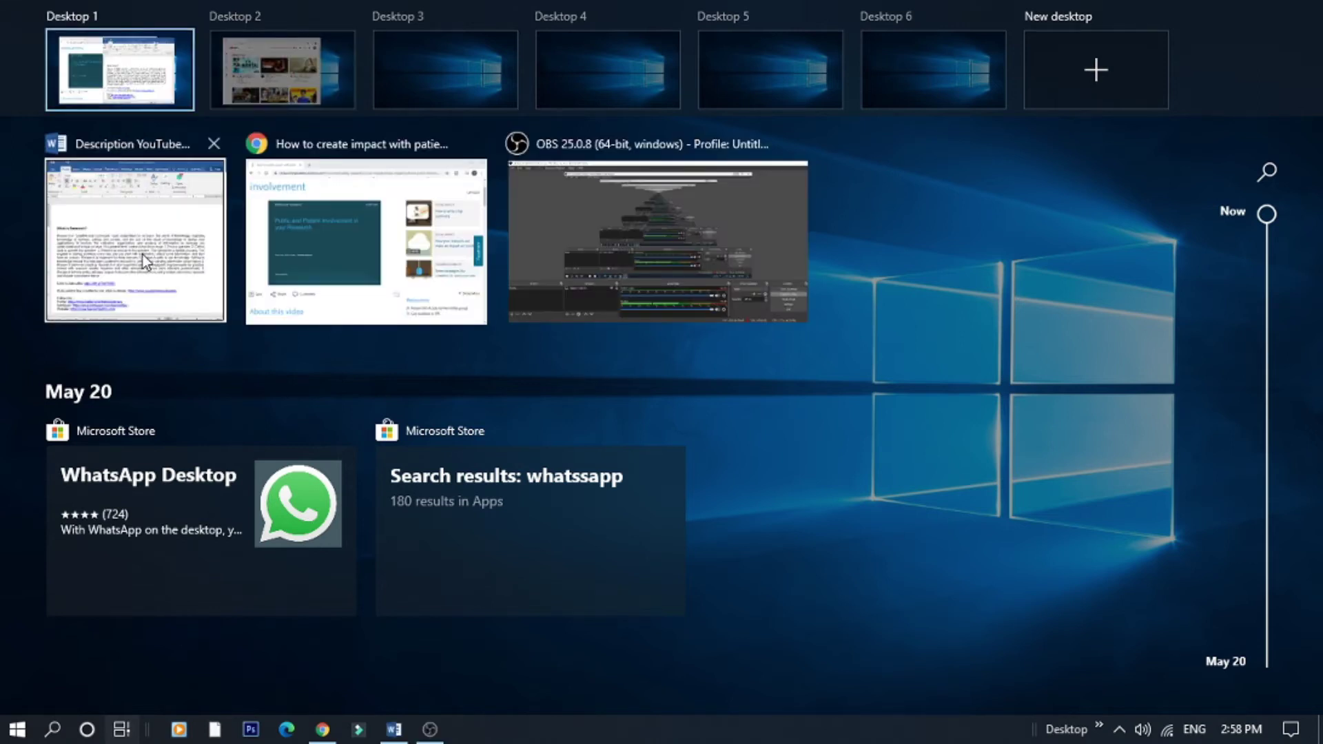
{"action": "left_click_drag", "start_coordinate": [142, 254], "coordinate": [300, 72]}
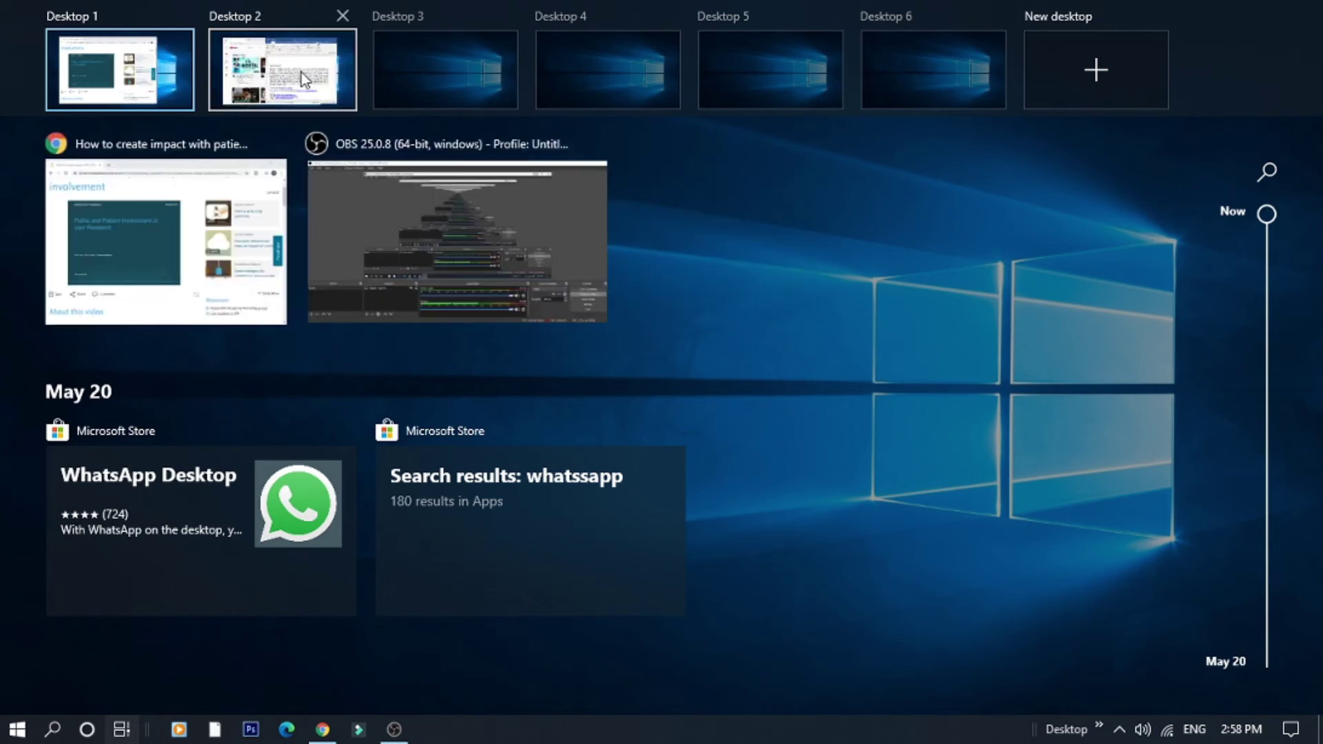
Step: Check which windows are on Desktop 1, and switch to Desktop 2 to see the moved Word document
{"action": "left_click", "coordinate": [106, 86]}
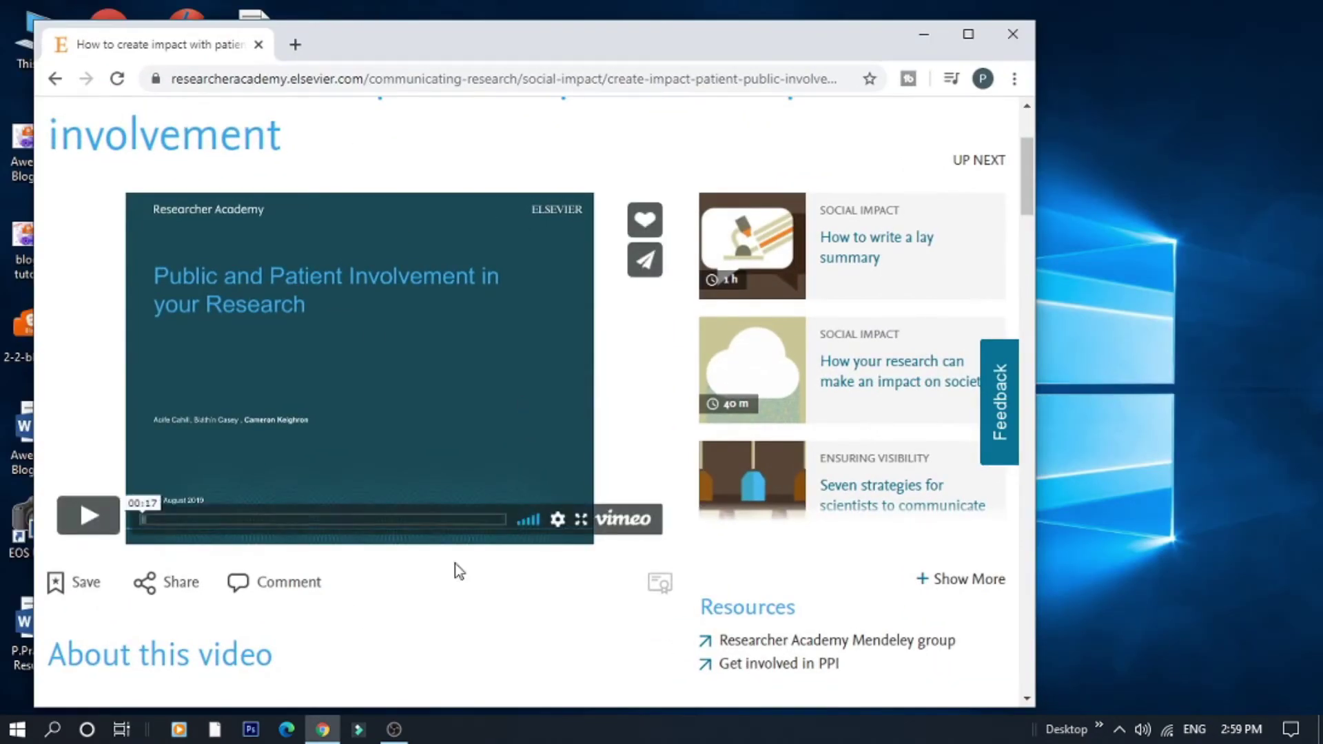
{"action": "left_click", "coordinate": [121, 729]}
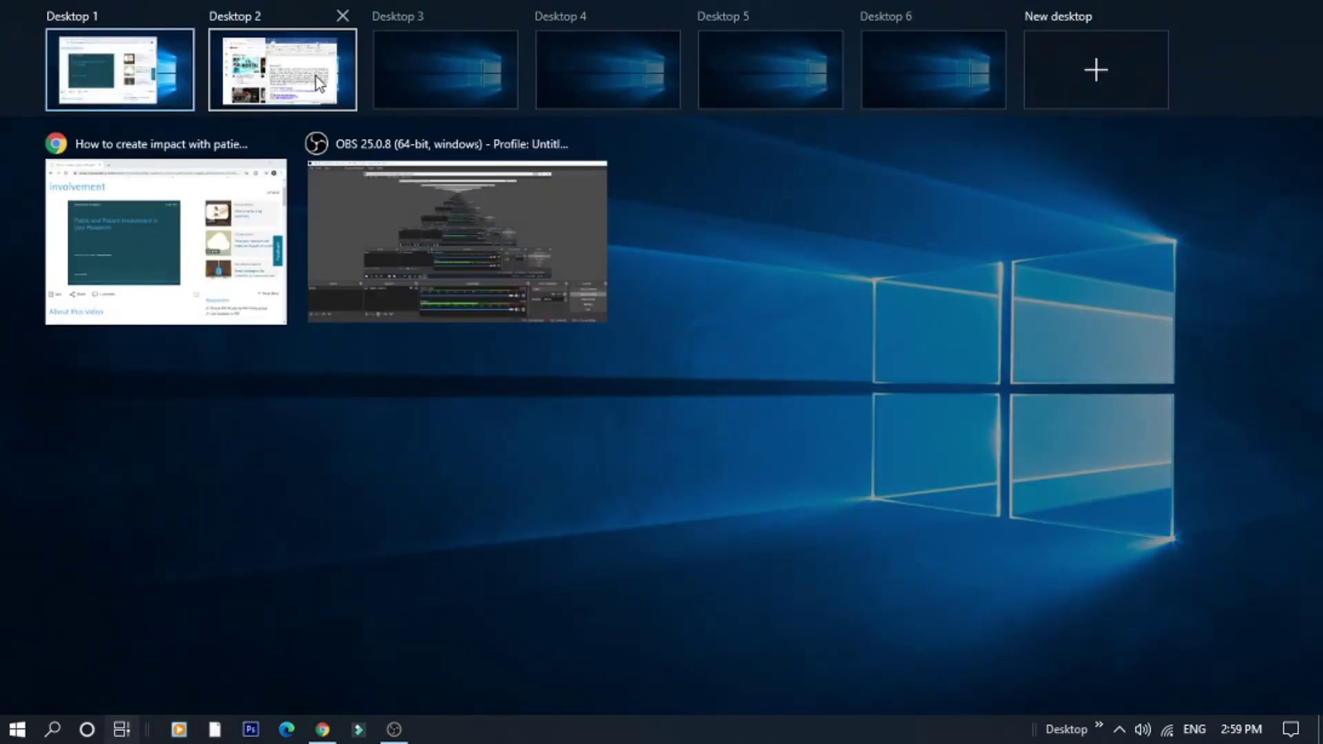
{"action": "left_click", "coordinate": [315, 76]}
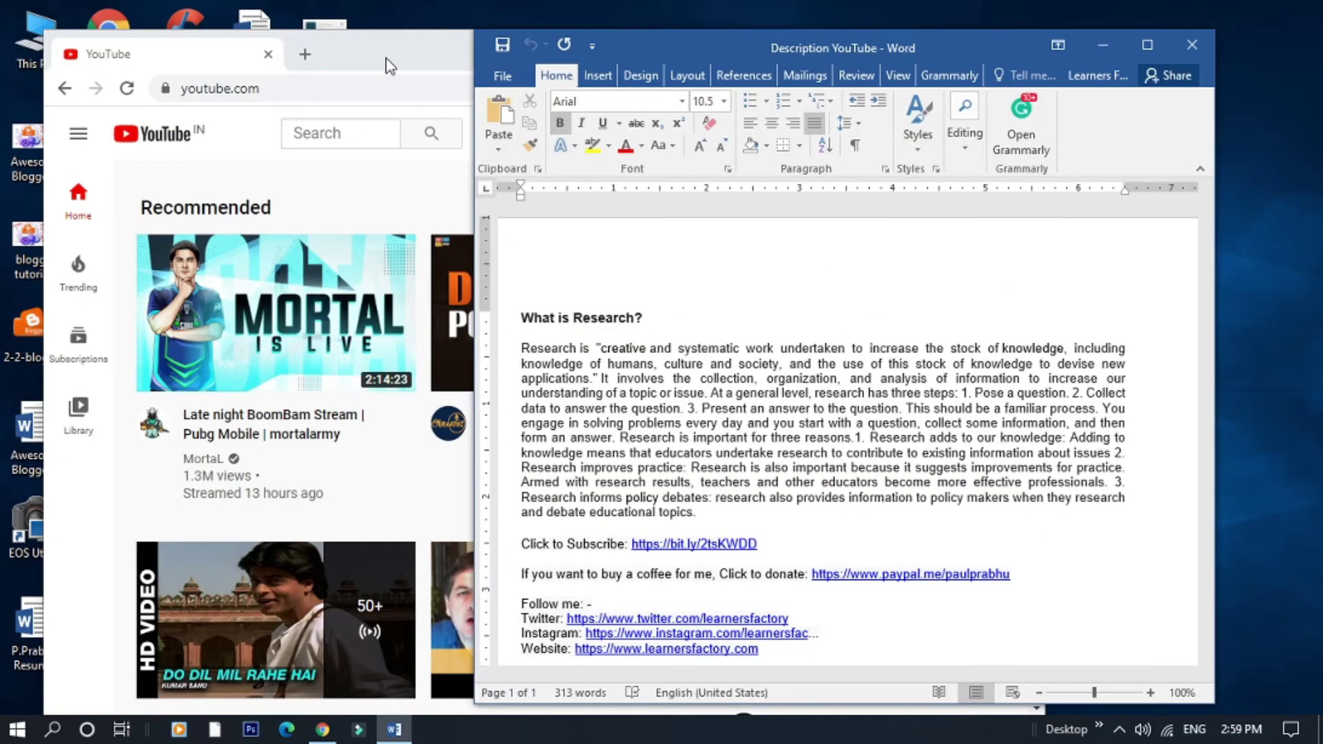
Step: Bring the YouTube window to the front on Desktop 2, and bring the Word document back in front of it
{"action": "left_click", "coordinate": [389, 66]}
{"action": "left_click", "coordinate": [1089, 55]}
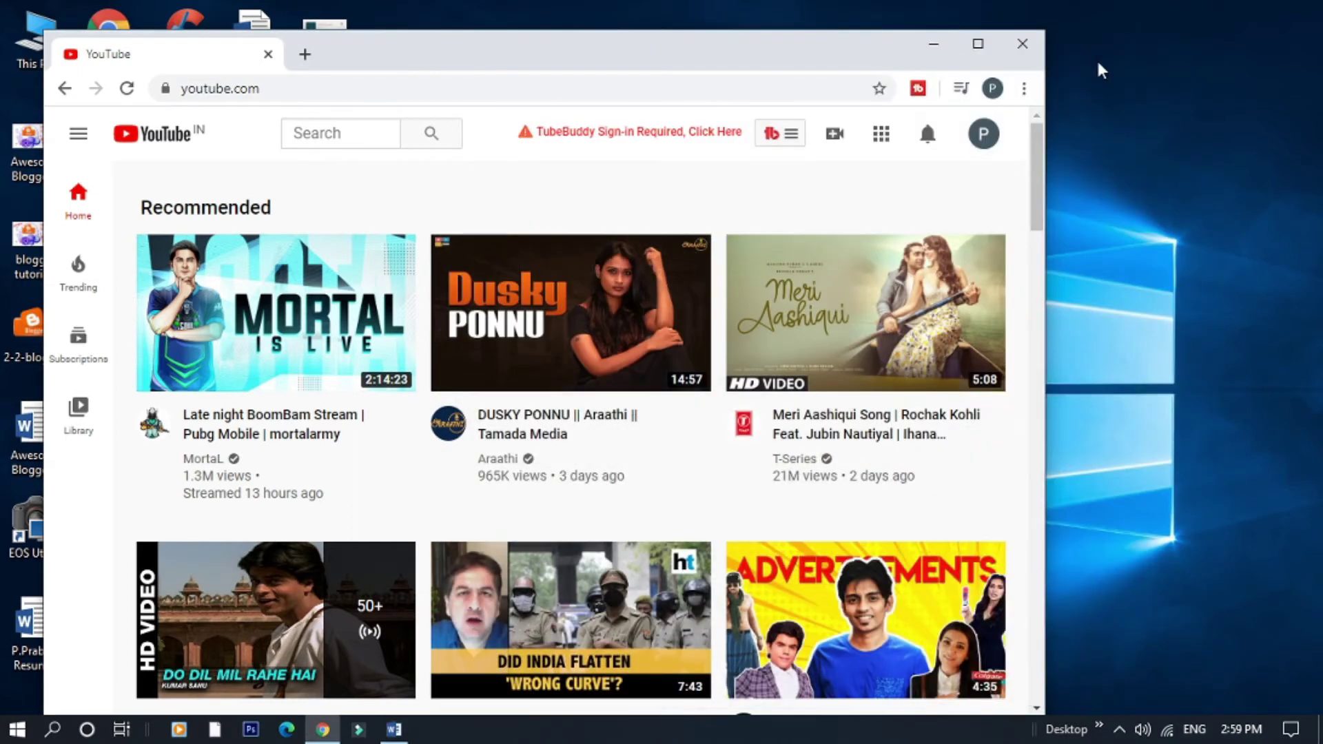
{"action": "left_click", "coordinate": [394, 729]}
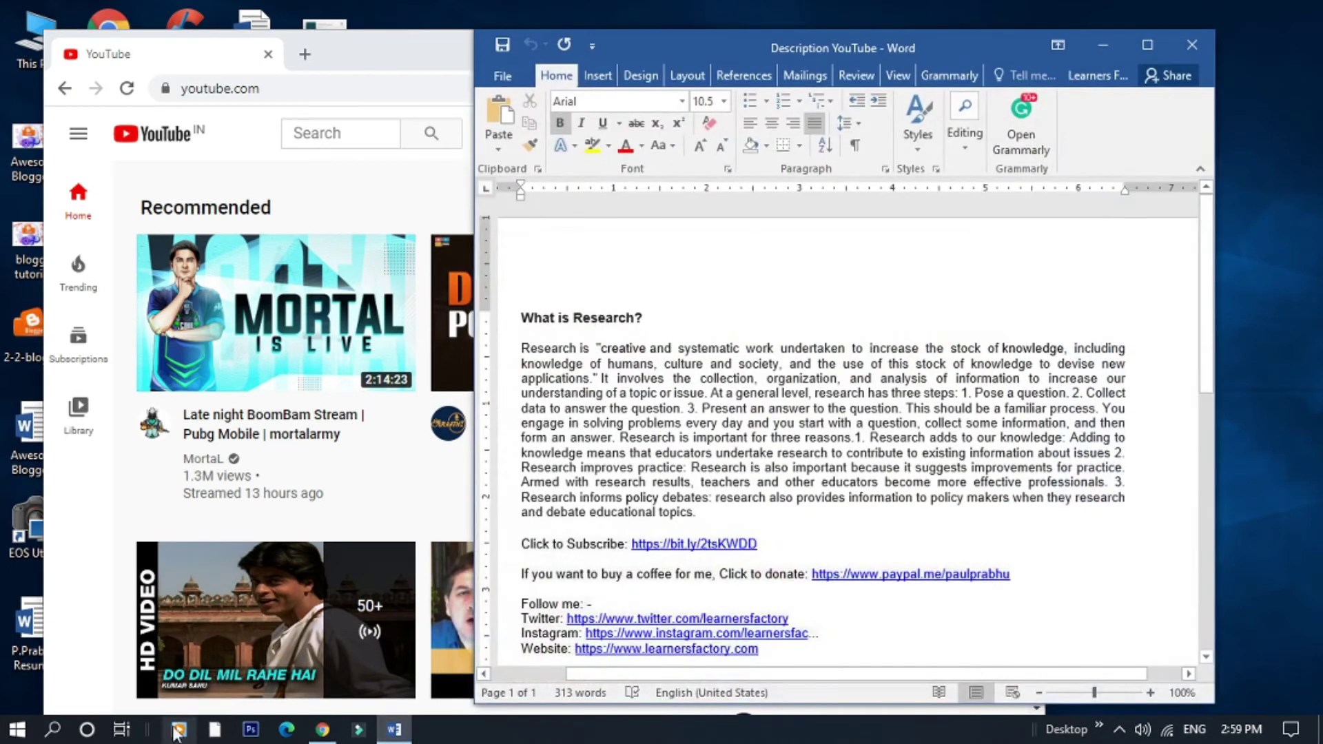
Step: Move the Description YouTube Word window from Desktop 2 to Desktop 3, and switch to Desktop 3
{"action": "left_click", "coordinate": [121, 729]}
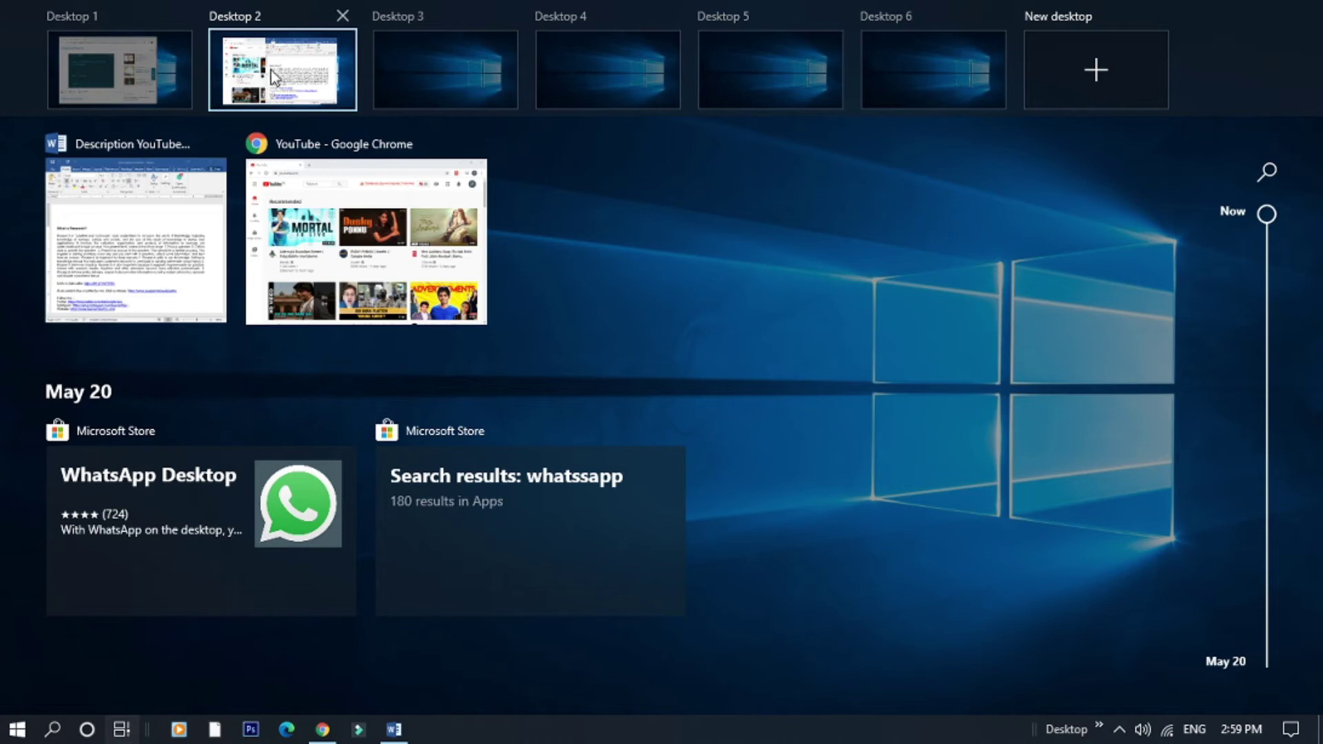
{"action": "left_click_drag", "start_coordinate": [160, 237], "coordinate": [483, 69]}
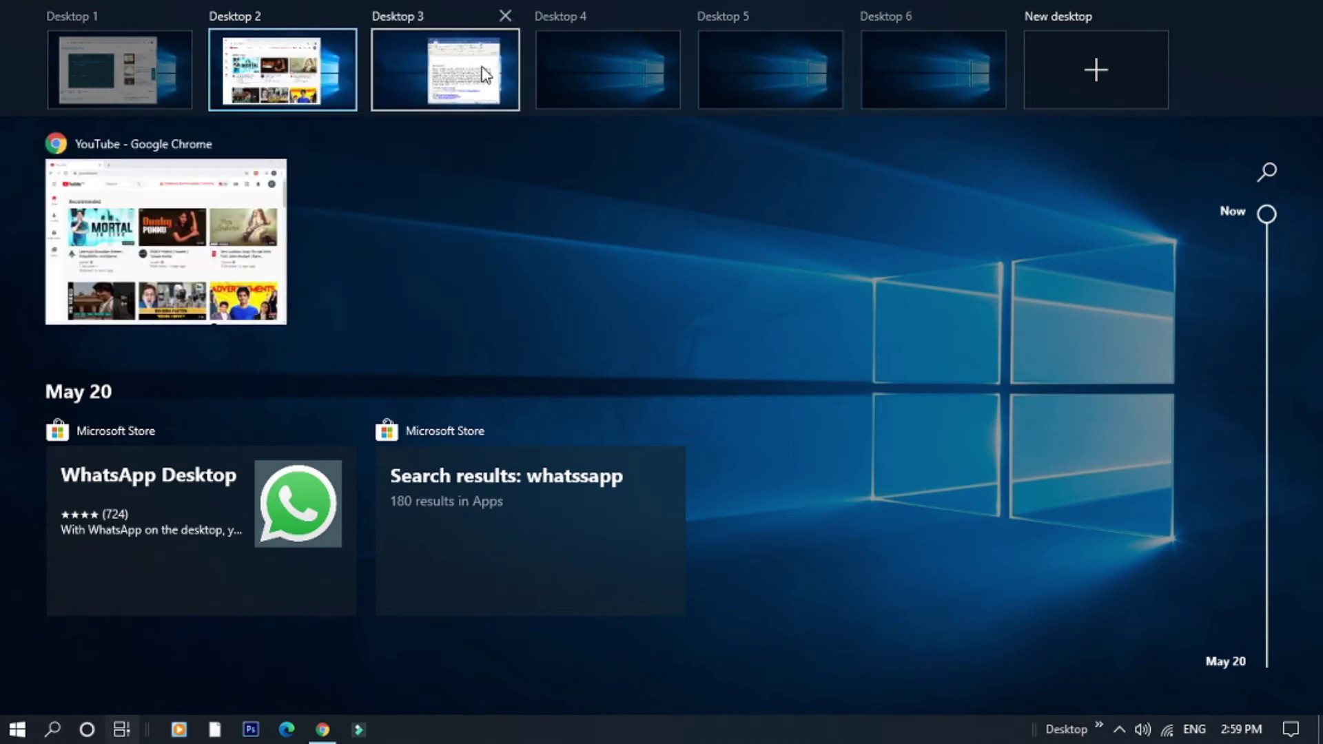
{"action": "left_click", "coordinate": [427, 82]}
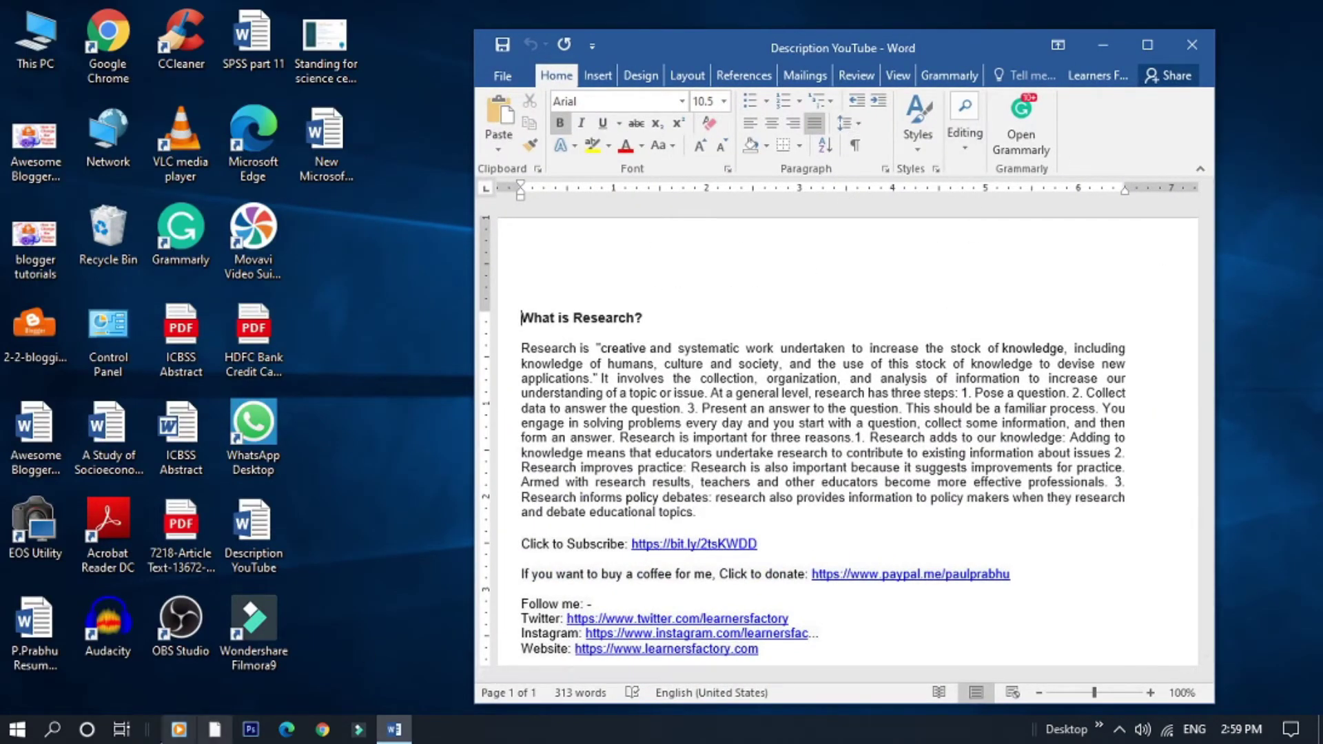
Step: View the Researcher Academy page on Desktop 1, and switch to the YouTube window on Desktop 2
{"action": "left_click", "coordinate": [121, 729]}
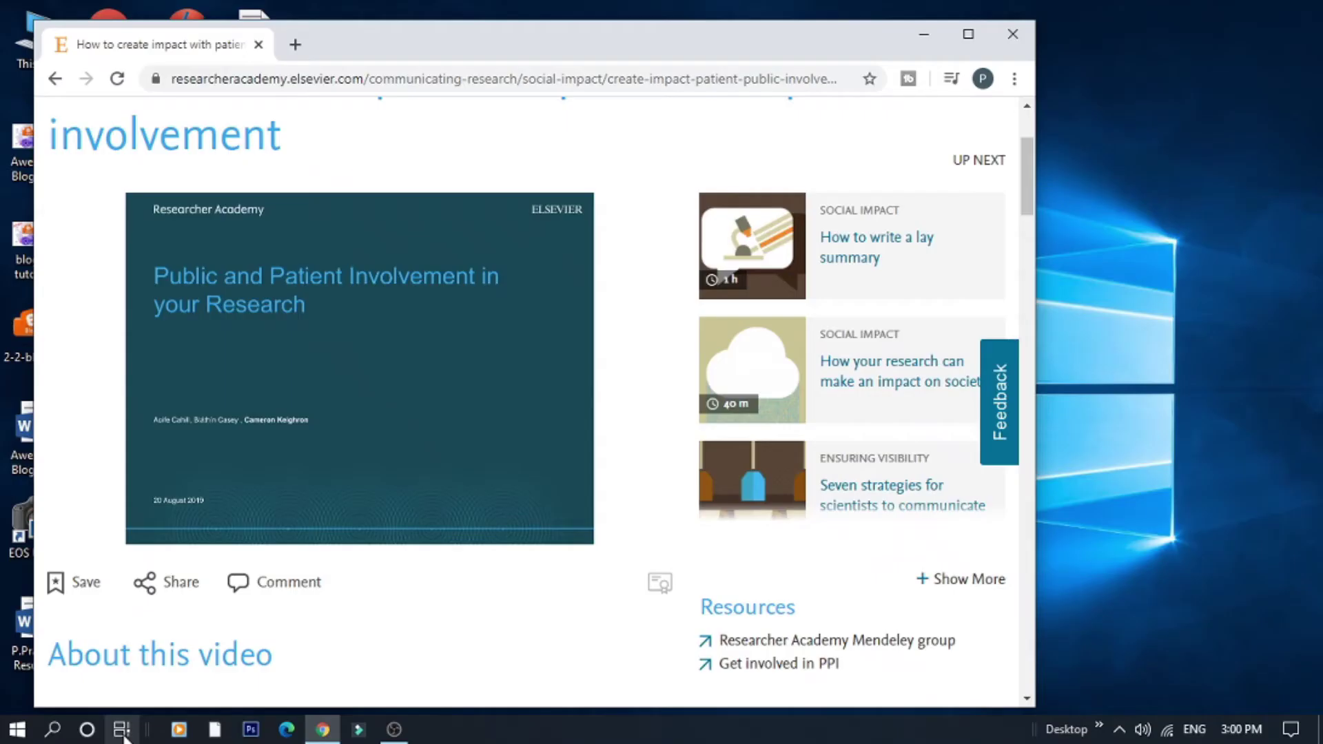
{"action": "key", "text": "super+Tab"}
{"action": "left_click", "coordinate": [304, 55]}
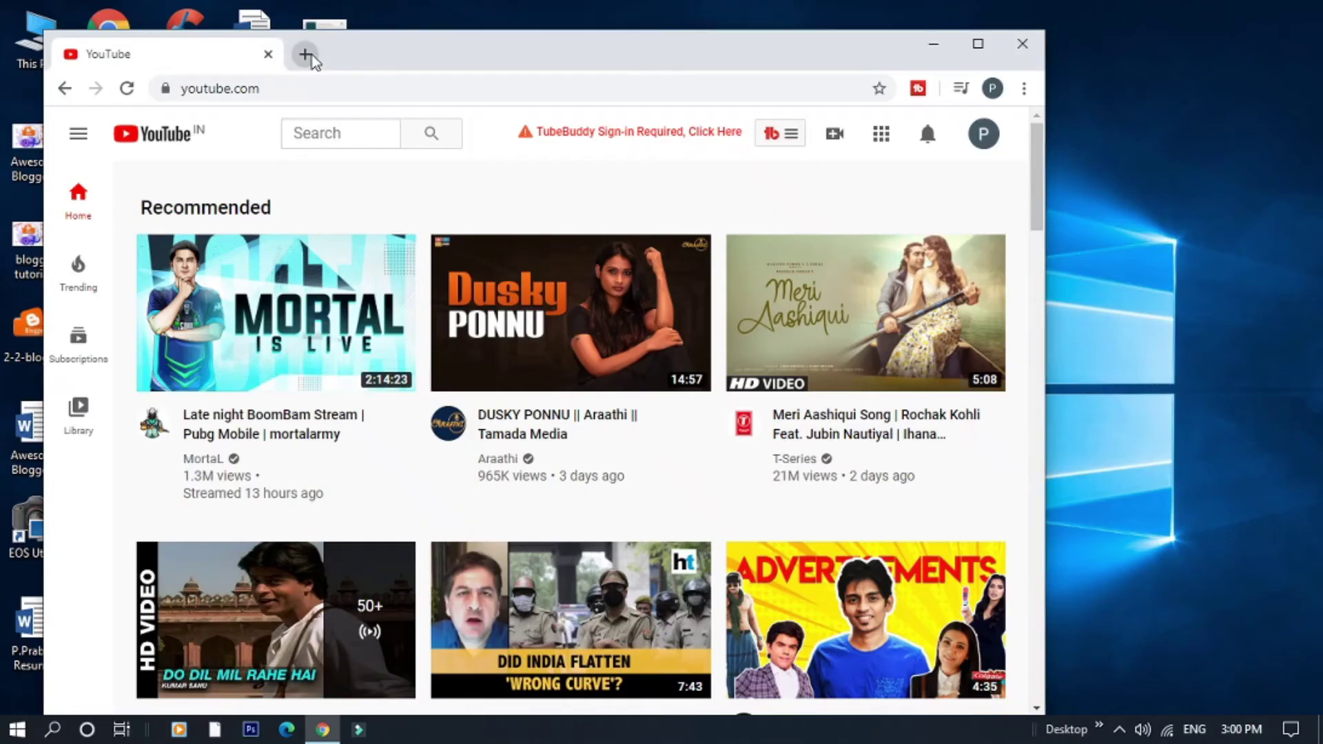
Step: Close the empty virtual desktops Desktop 6, Desktop 5 and Desktop 4
{"action": "key", "text": "super+Tab"}
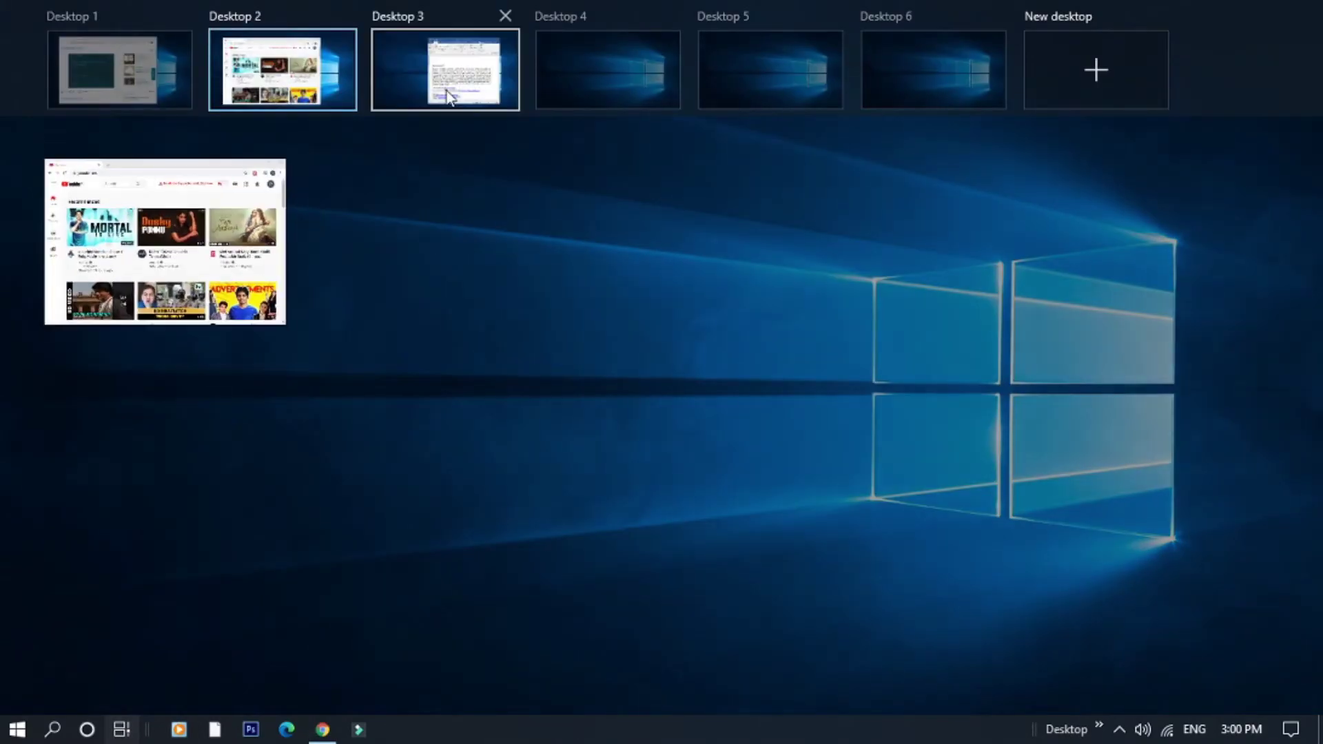
{"action": "mouse_move", "coordinate": [472, 81]}
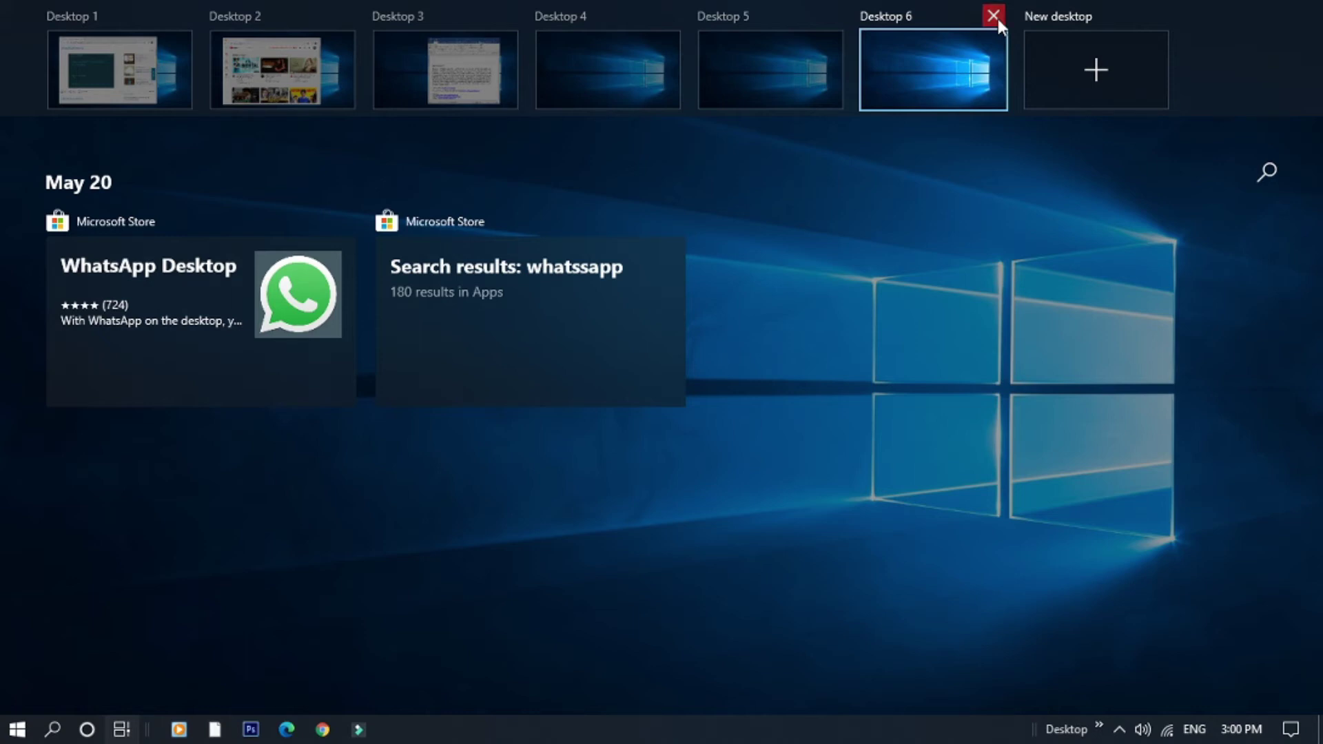
{"action": "left_click", "coordinate": [998, 18]}
{"action": "left_click", "coordinate": [829, 16]}
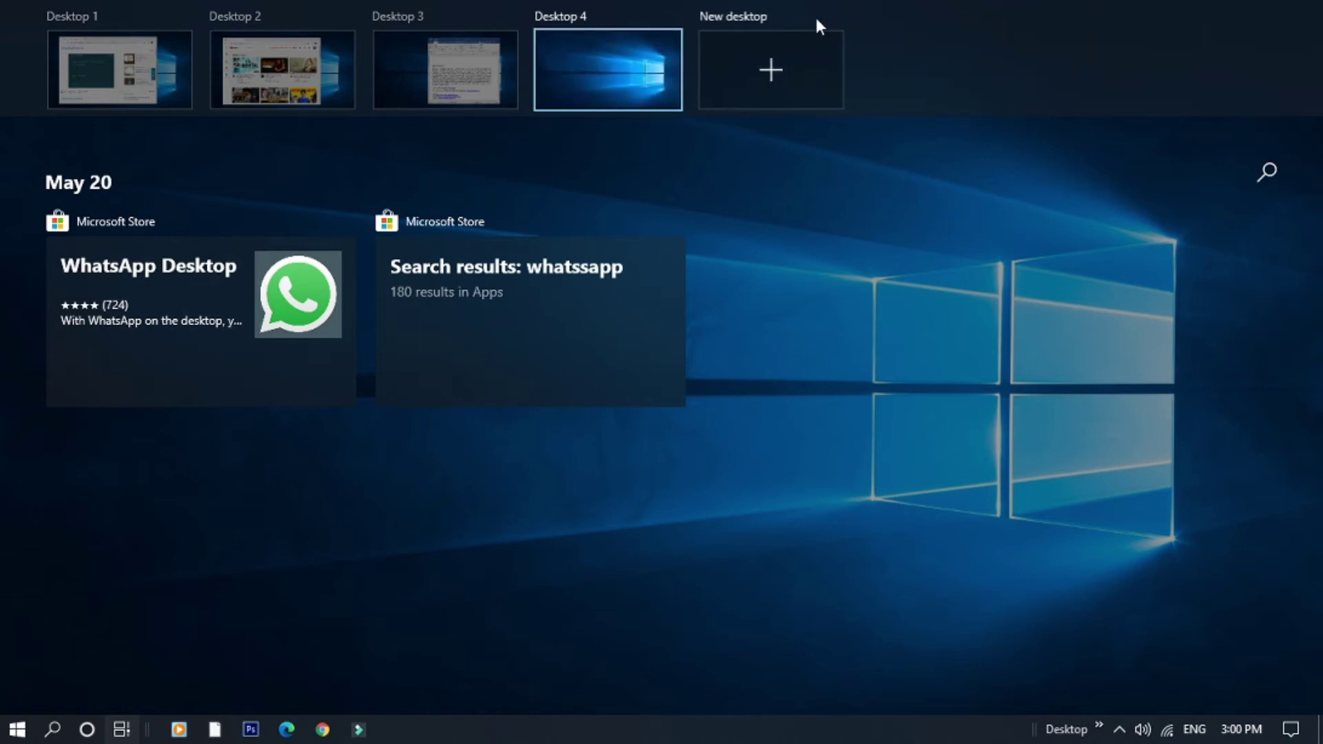
{"action": "left_click", "coordinate": [667, 16]}
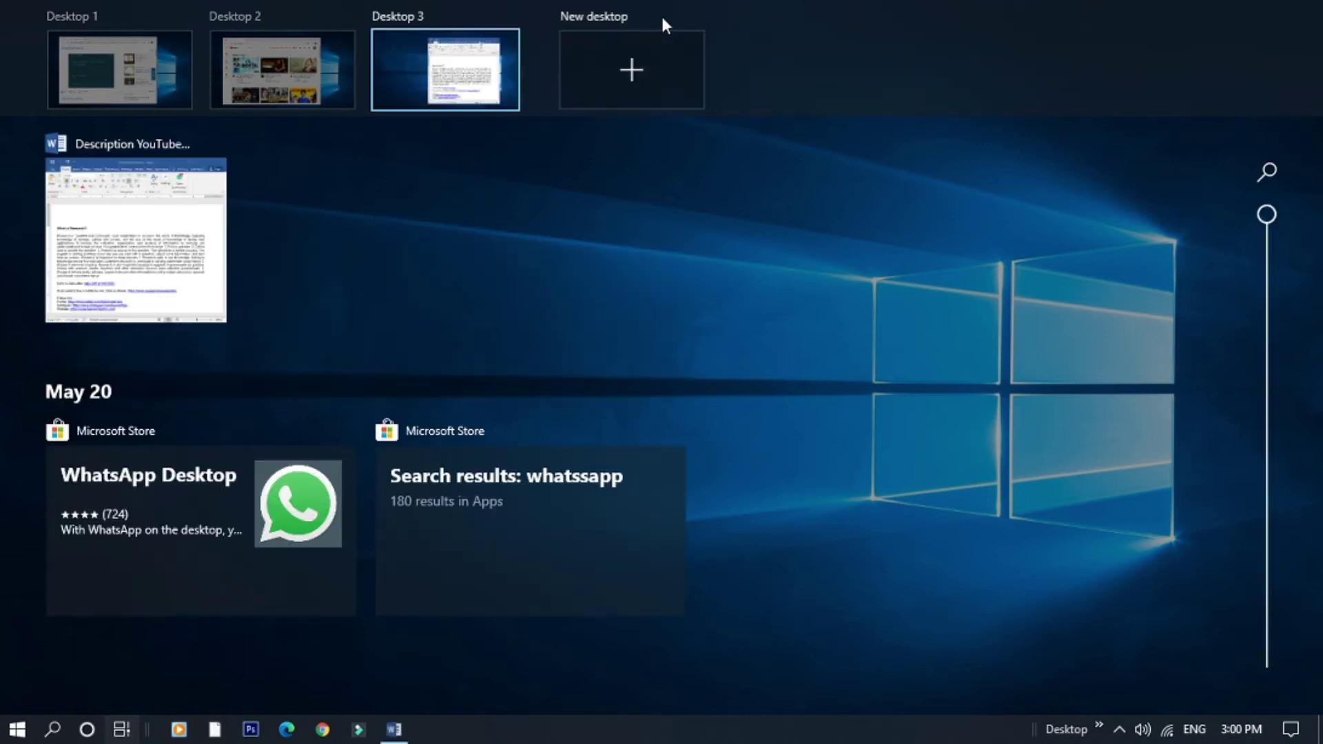
Step: Add a new empty virtual desktop after Desktop 3 and remove it again
{"action": "left_click", "coordinate": [597, 76]}
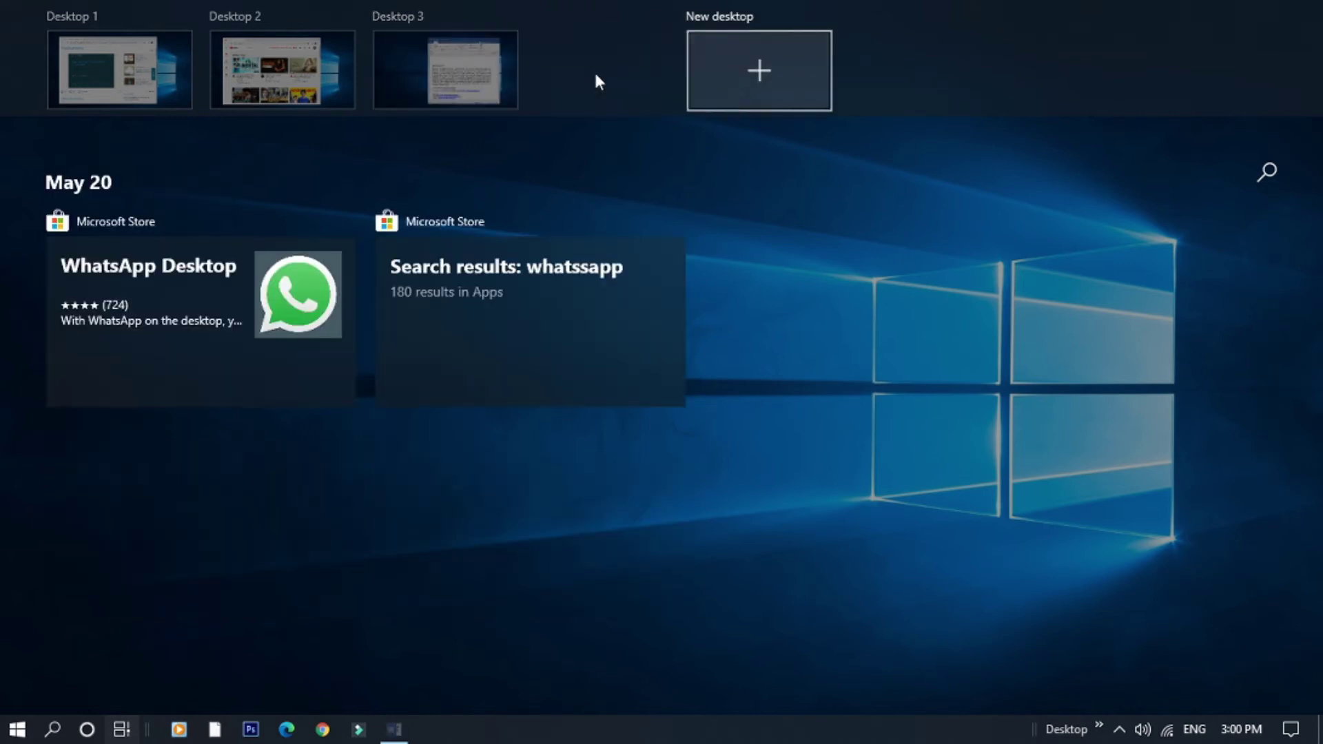
{"action": "left_click", "coordinate": [765, 74]}
{"action": "left_click", "coordinate": [831, 16]}
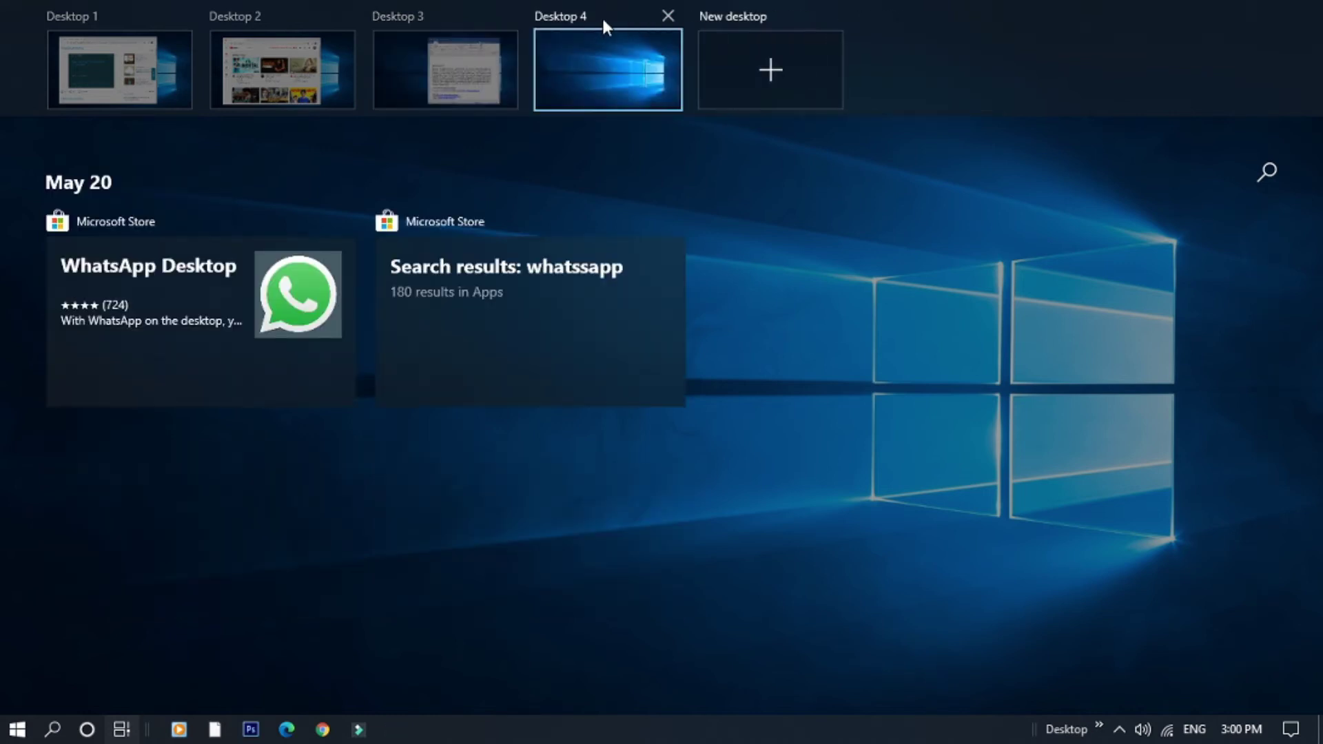
{"action": "left_click", "coordinate": [668, 16]}
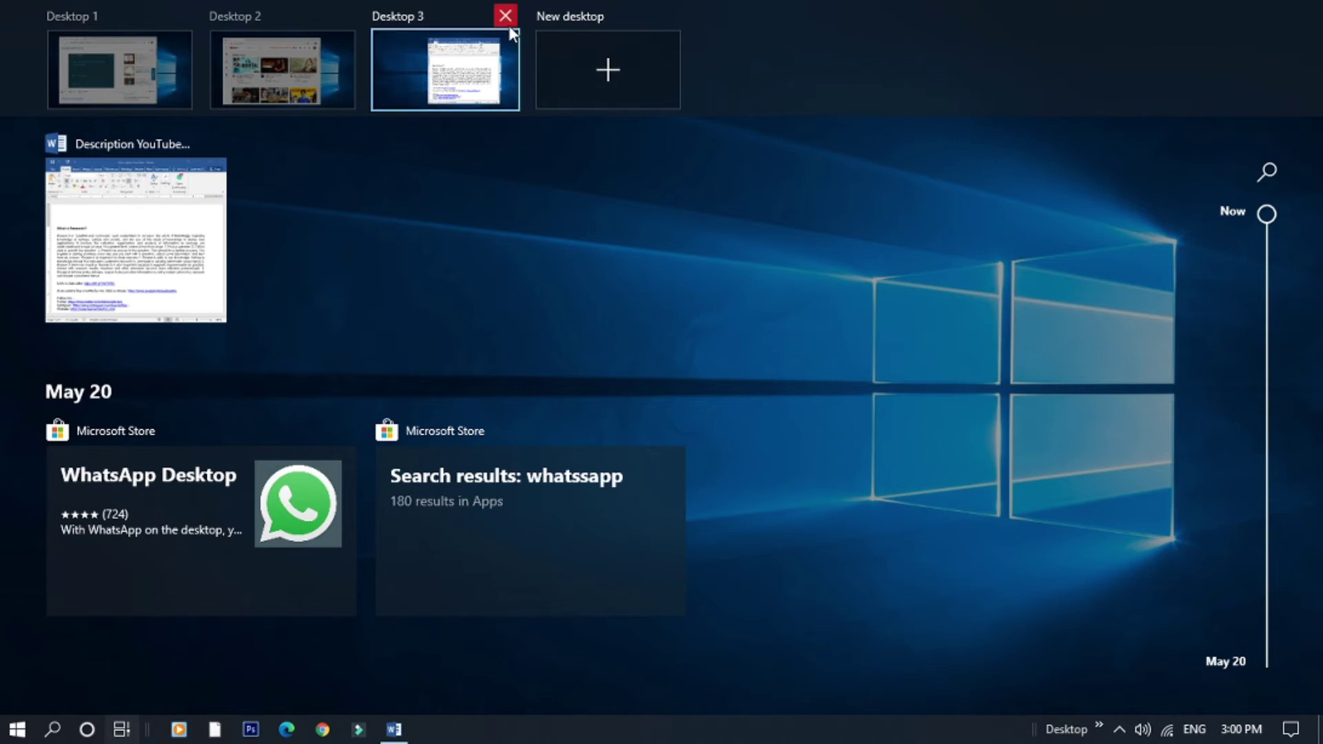
Step: Close the virtual desktops Desktop 3 and Desktop 2, and close the YouTube browser window on the remaining desktop
{"action": "left_click", "coordinate": [507, 15]}
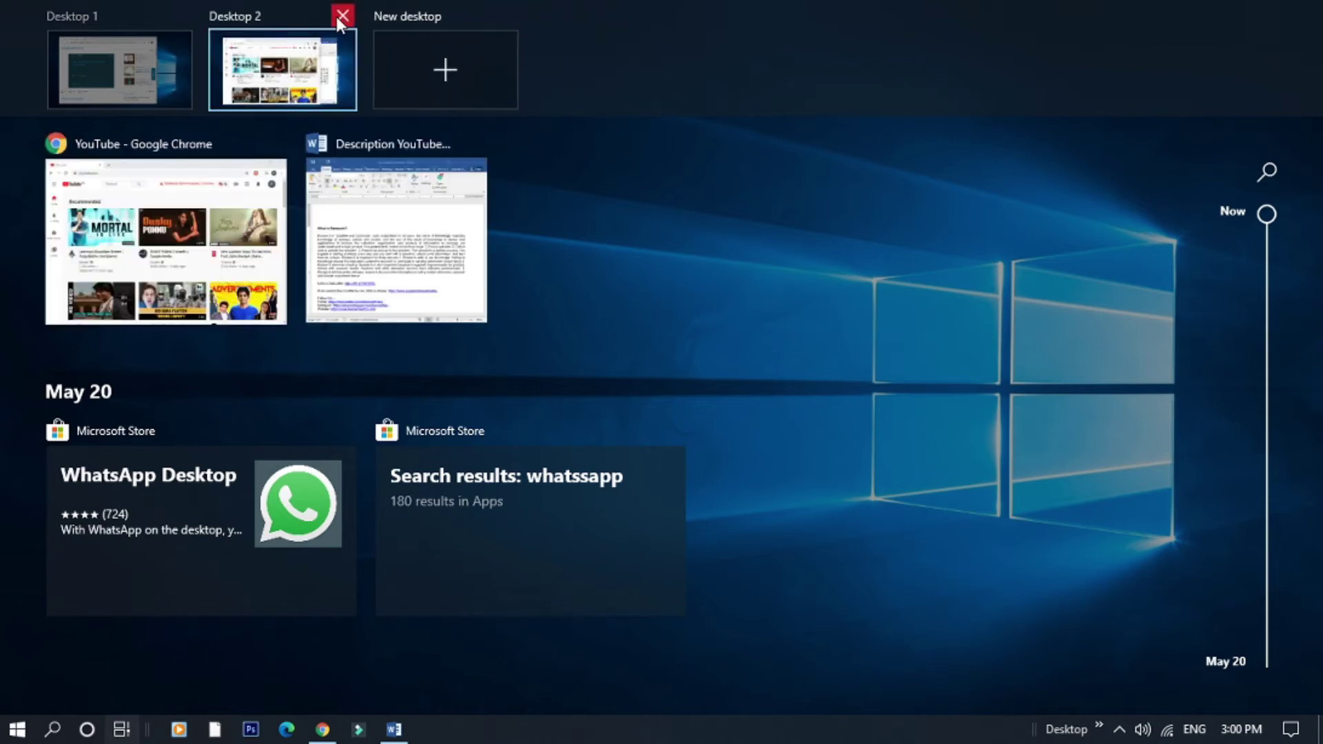
{"action": "left_click", "coordinate": [342, 15]}
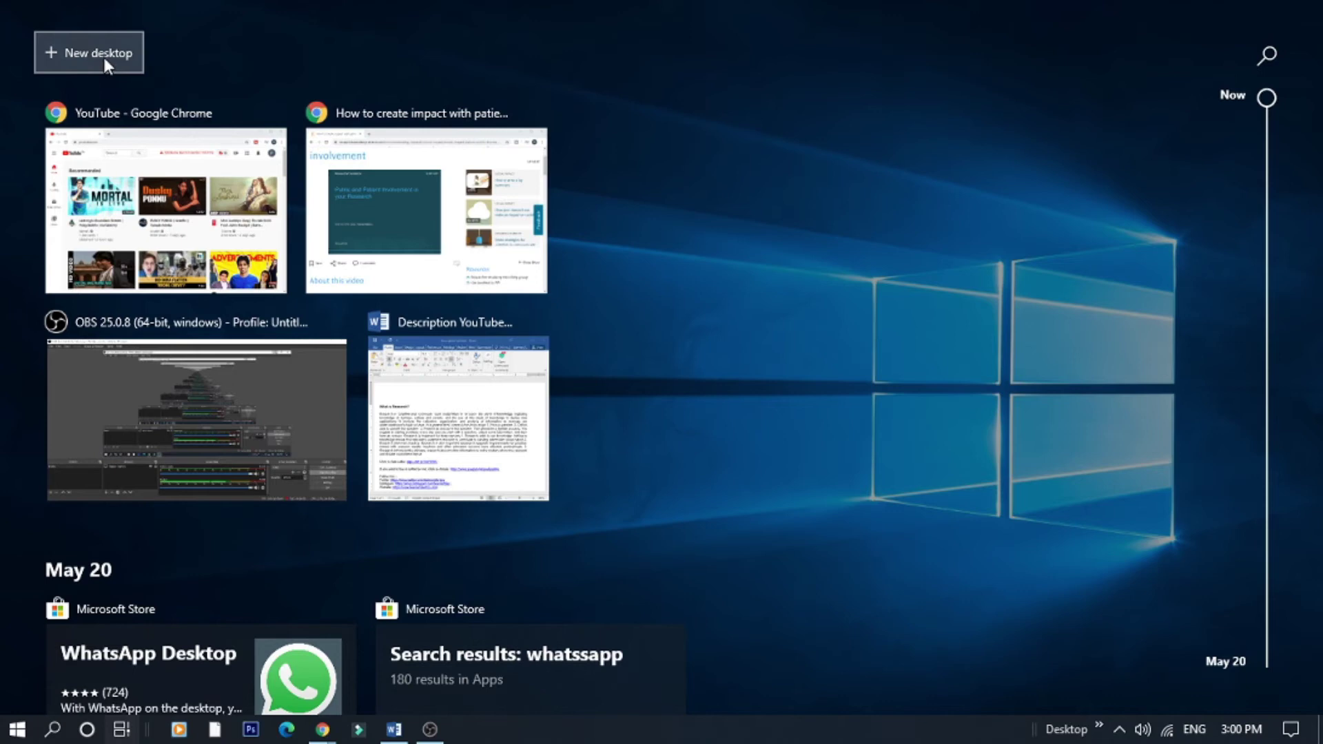
{"action": "key", "text": "Escape"}
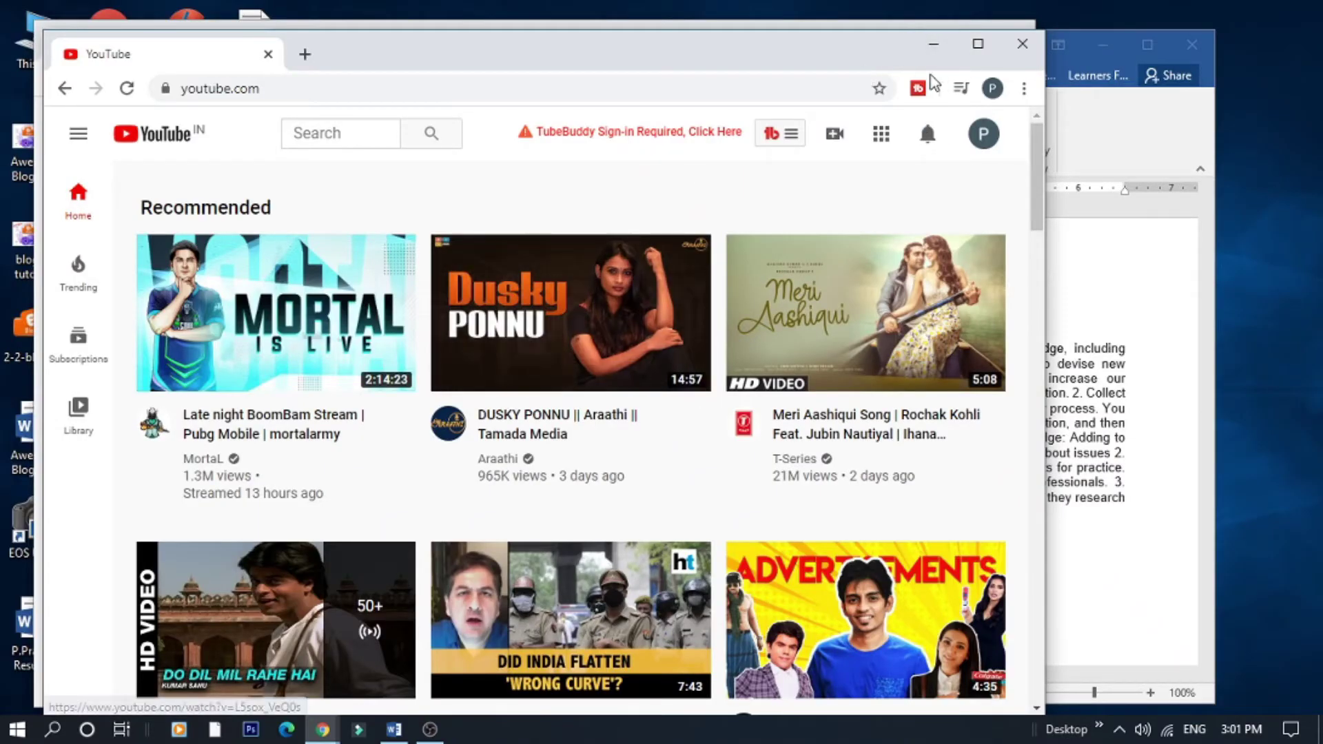
{"action": "left_click", "coordinate": [1019, 49]}
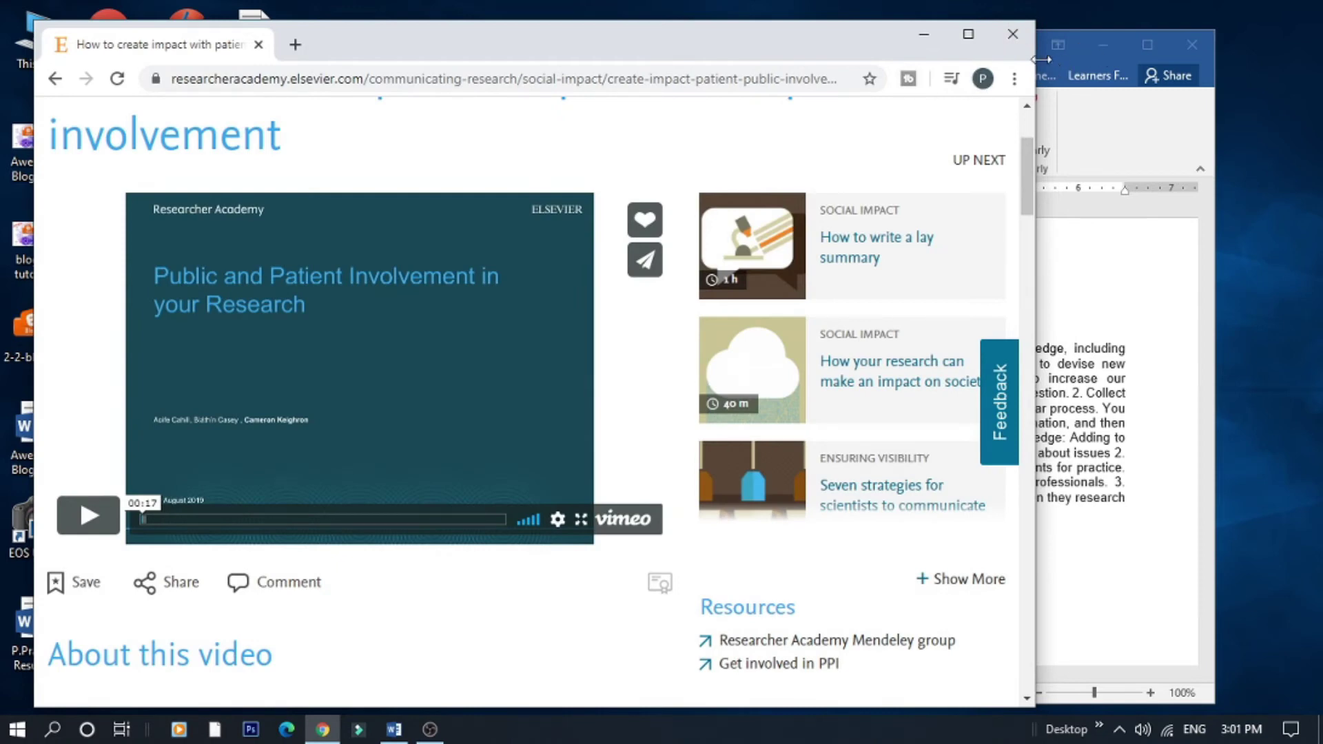
Step: Add a new empty desktop after Desktop 1, view it, close it and create it again
{"action": "left_click", "coordinate": [121, 732]}
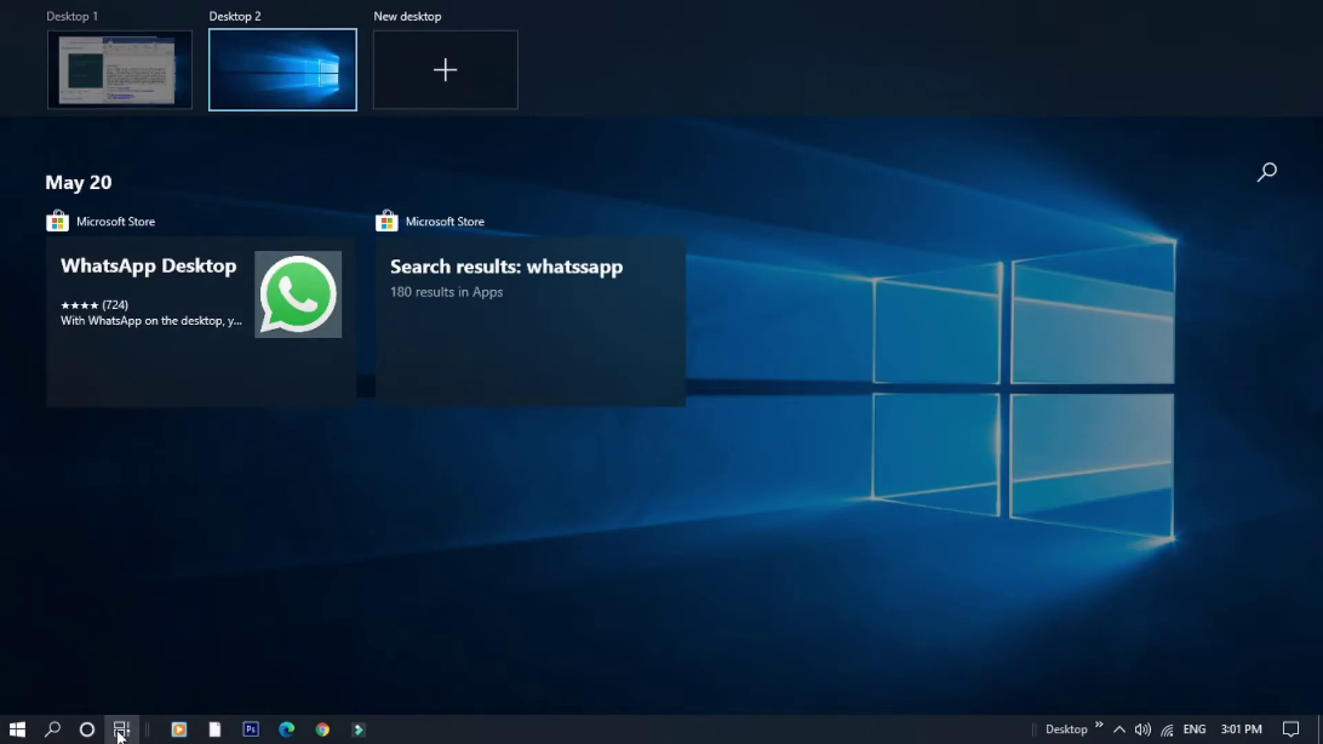
{"action": "left_click", "coordinate": [121, 736]}
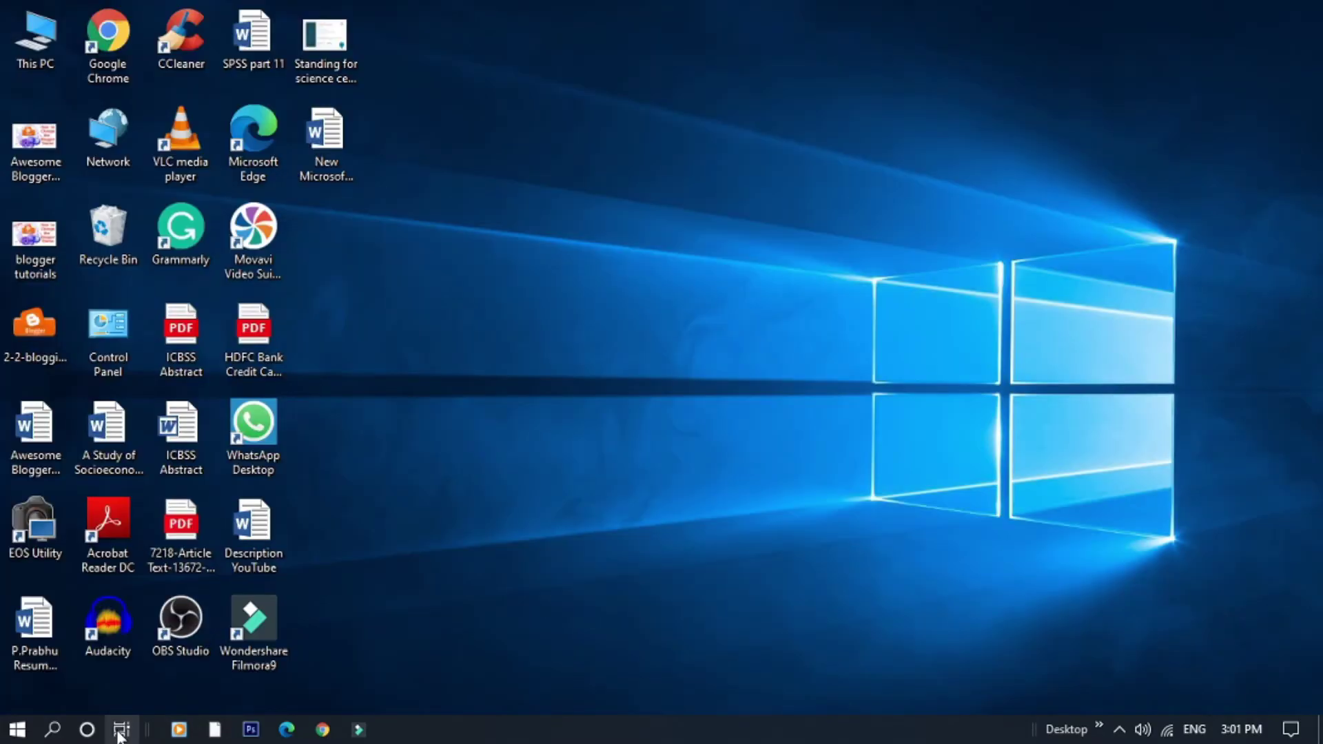
{"action": "left_click", "coordinate": [121, 731]}
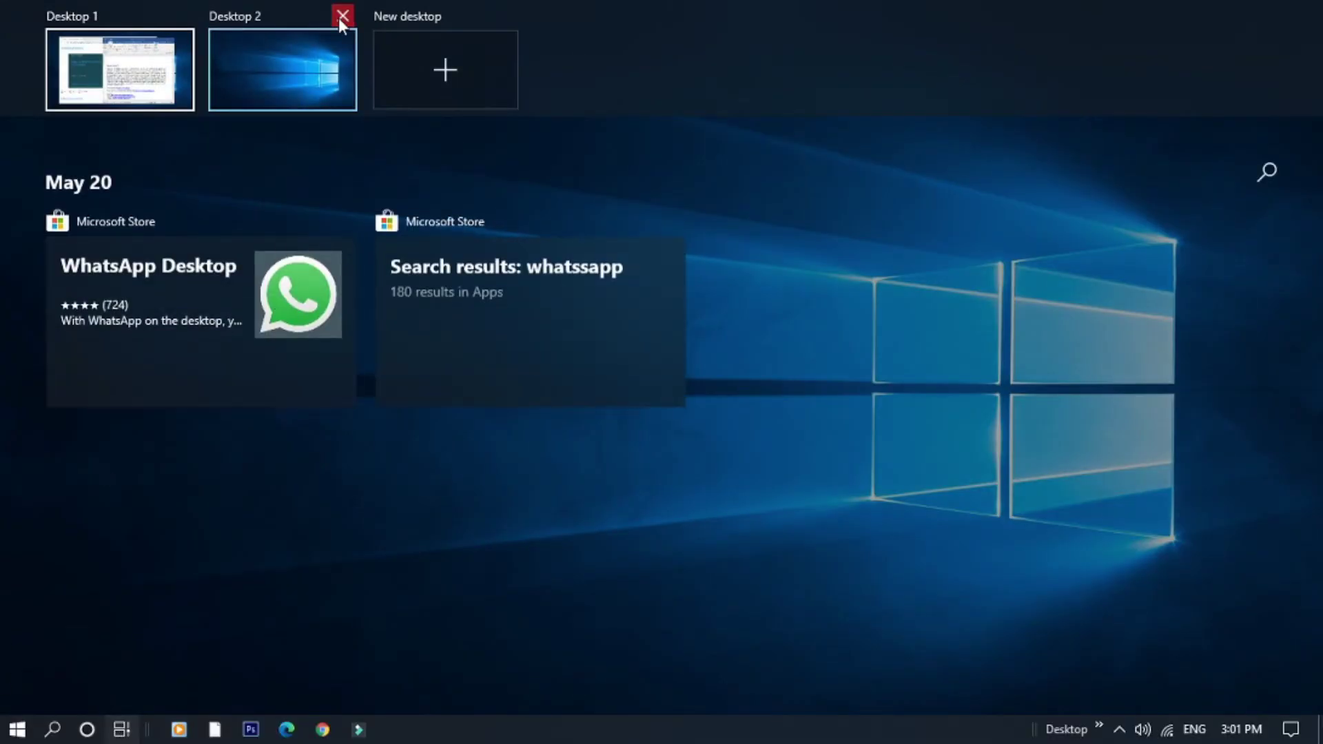
{"action": "left_click", "coordinate": [342, 17]}
{"action": "left_click", "coordinate": [81, 54]}
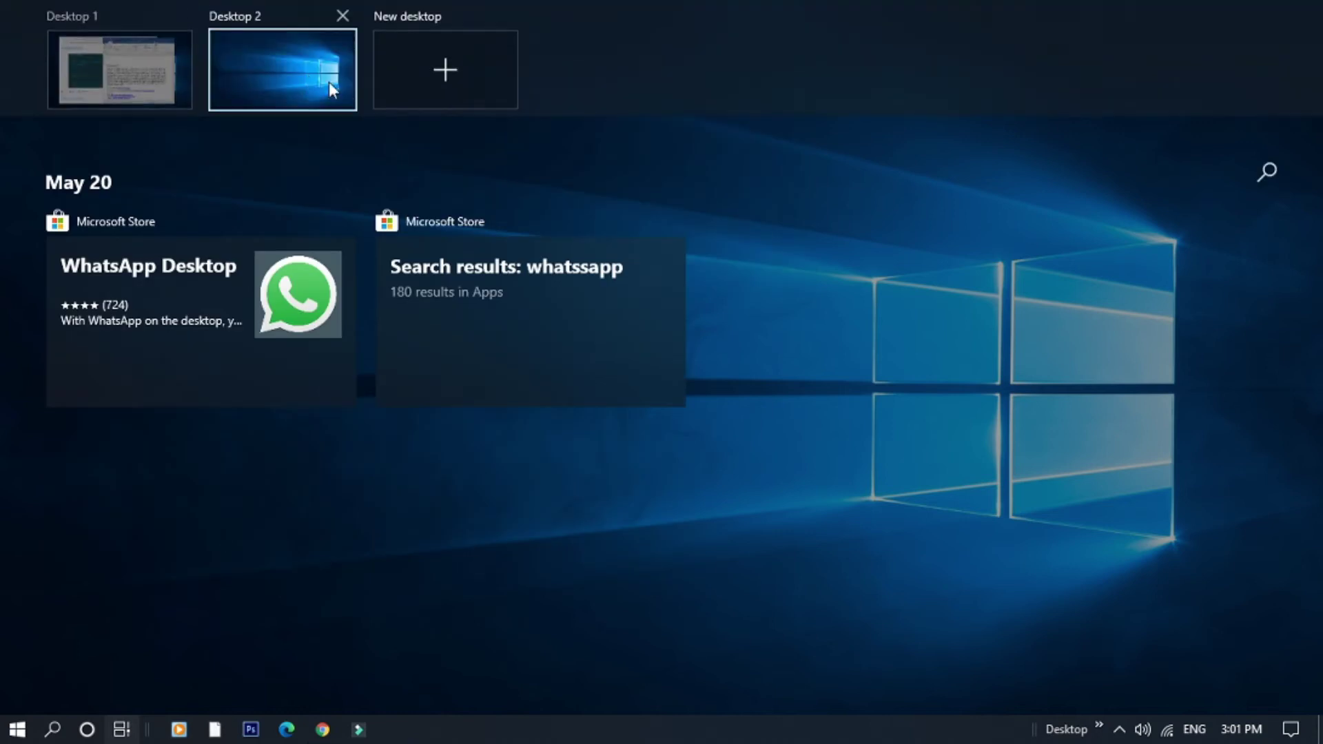
Step: Add an empty third virtual desktop after Desktop 2 and close it again
{"action": "key", "text": "super+ctrl+d"}
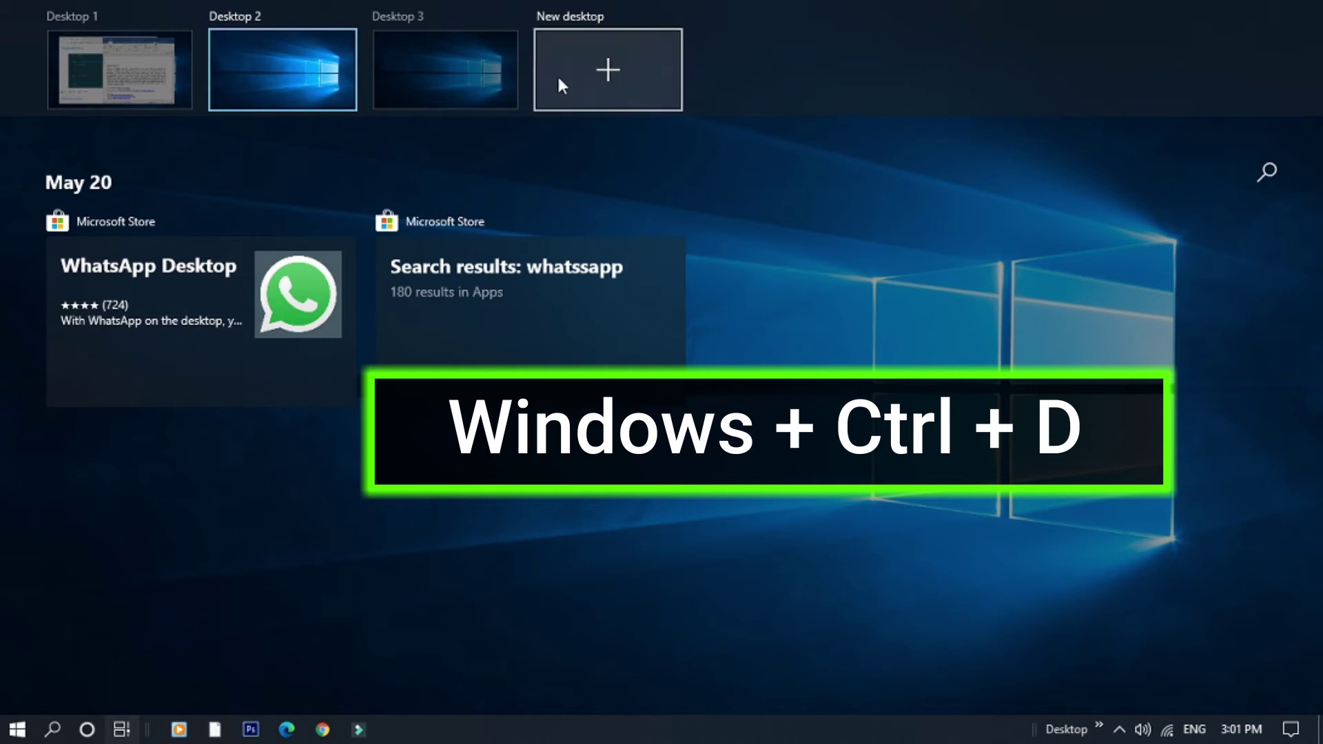
{"action": "mouse_move", "coordinate": [464, 42]}
{"action": "left_click", "coordinate": [514, 17]}
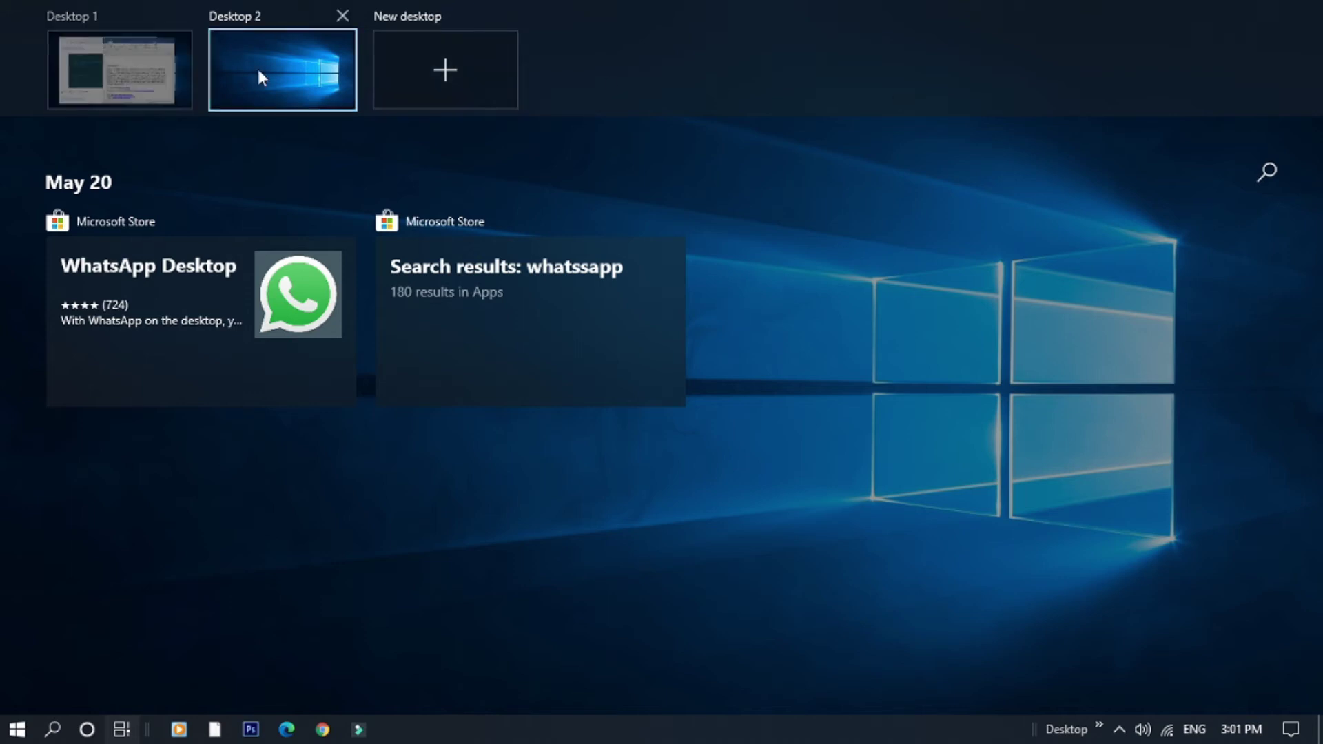
Step: Create another empty virtual desktop following Desktop 2 and delete it
{"action": "mouse_move", "coordinate": [102, 68]}
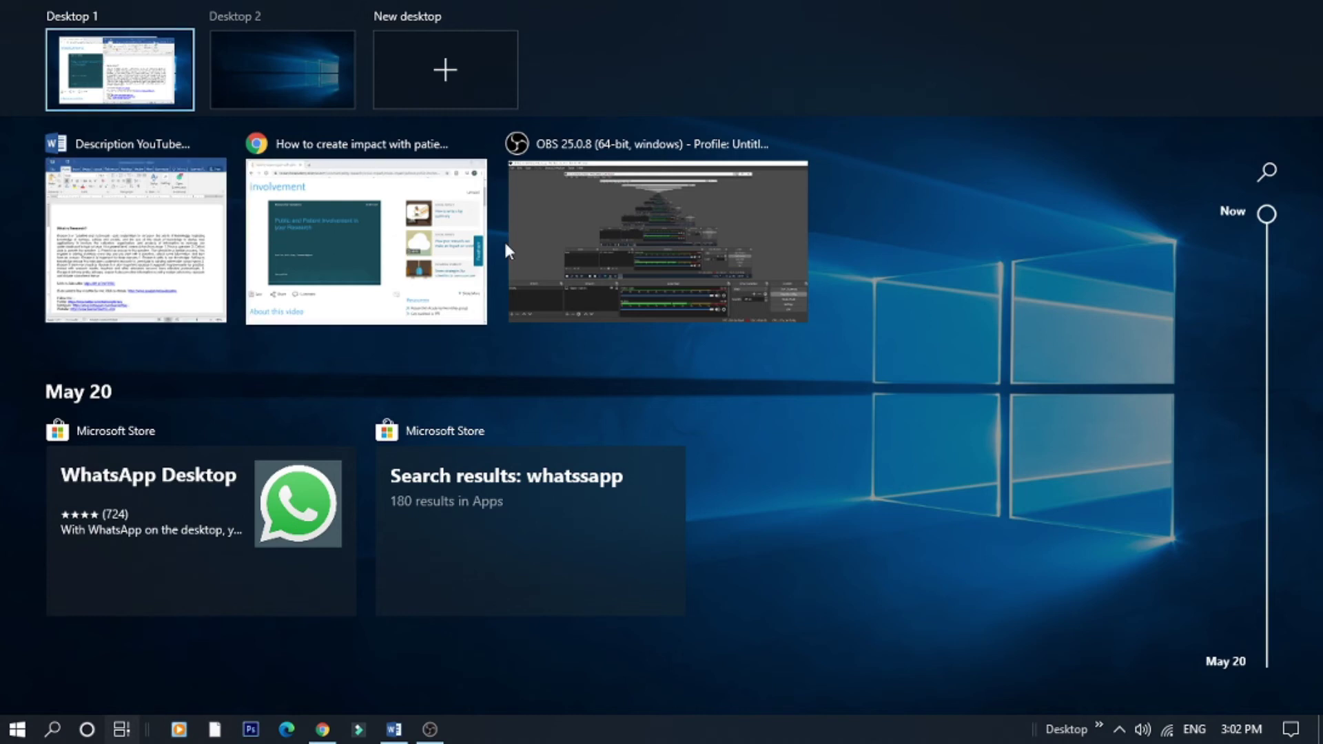
{"action": "mouse_move", "coordinate": [255, 66]}
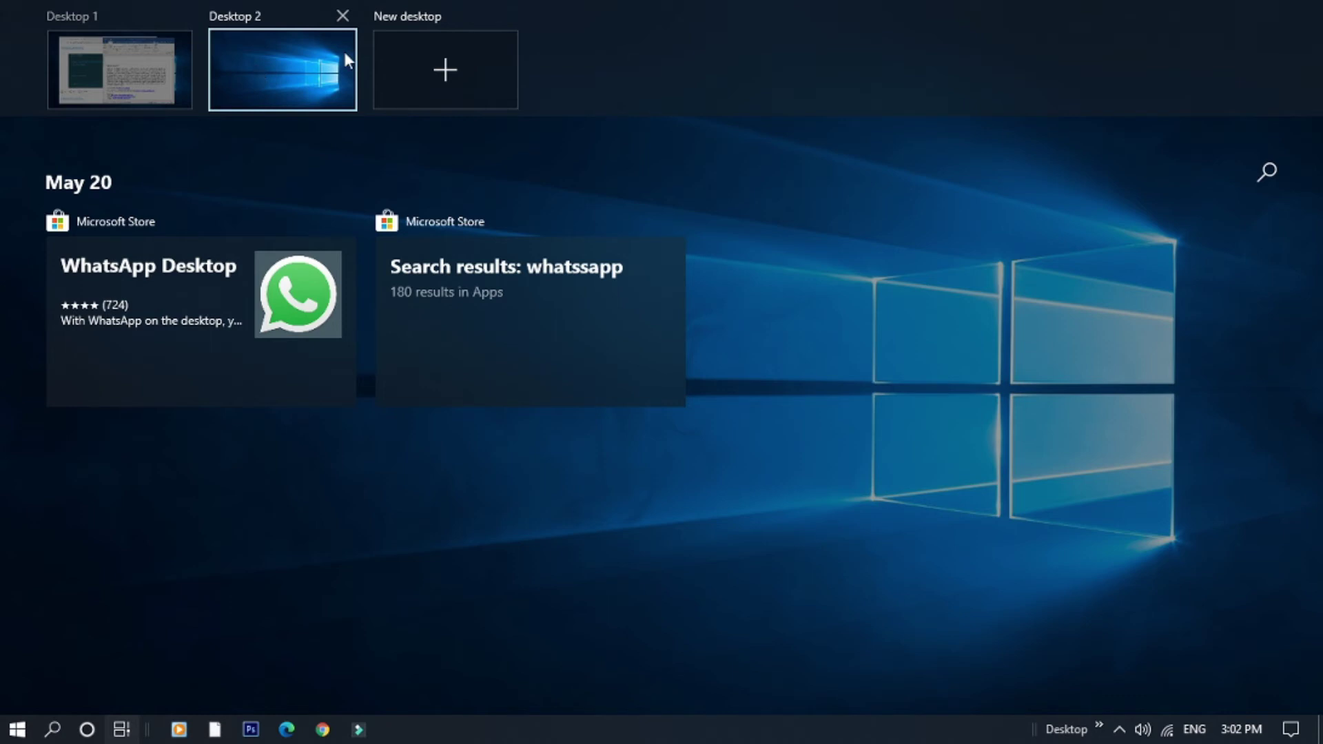
{"action": "left_click", "coordinate": [449, 53]}
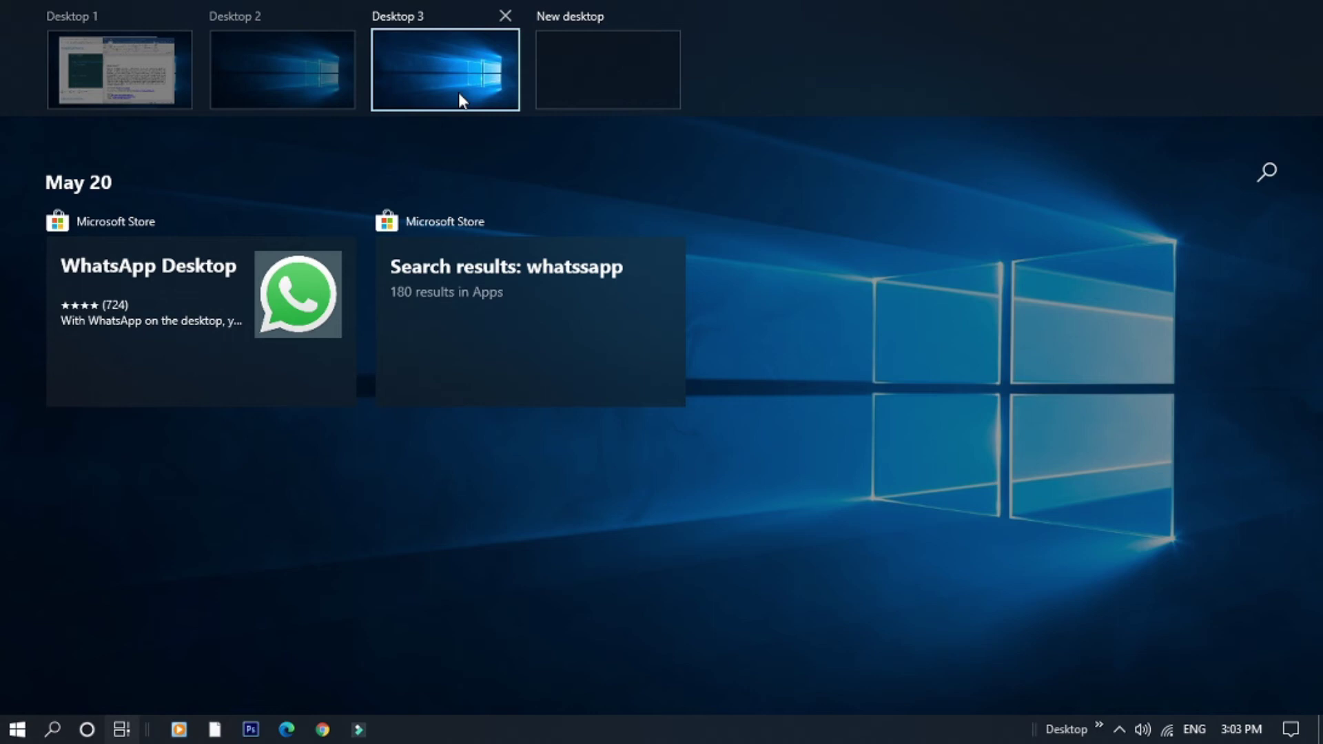
{"action": "key", "text": "Delete"}
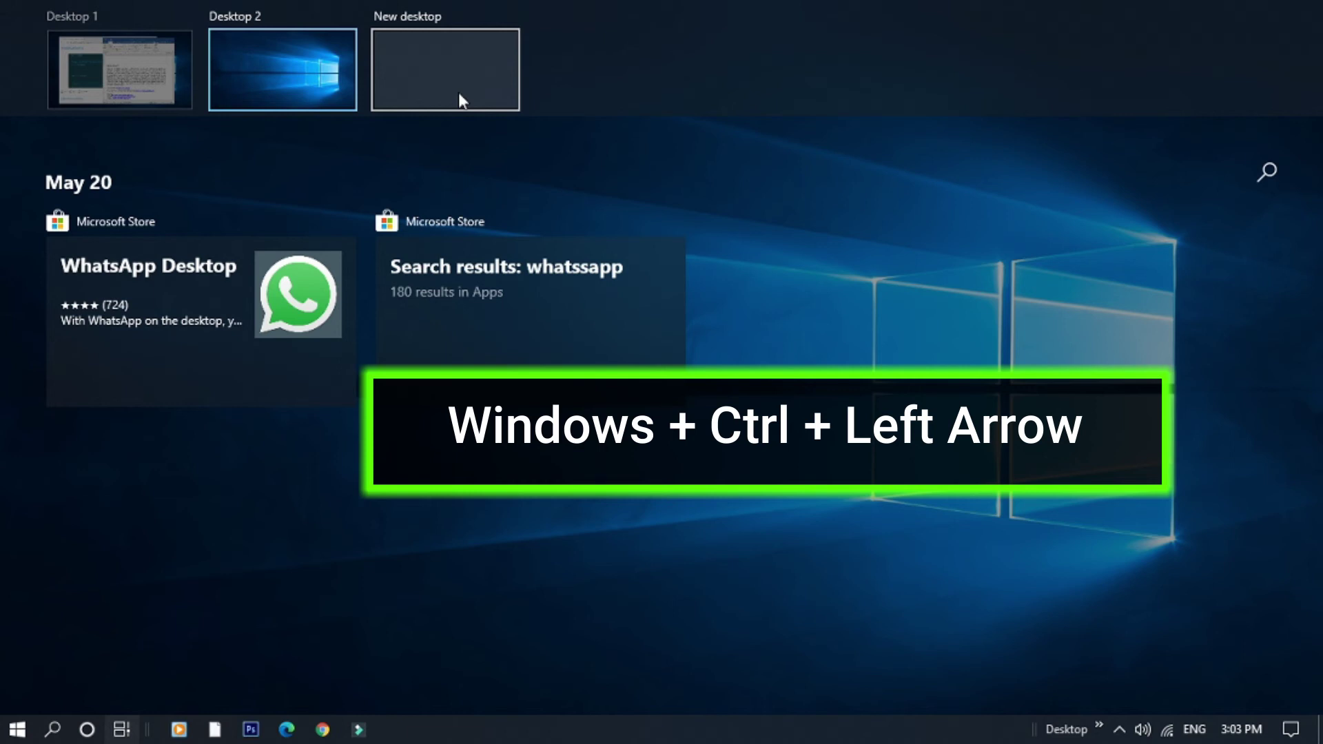
Step: Switch to Desktop 1 and move back and forth between it and Desktop 2, ending on Desktop 1
{"action": "left_click", "coordinate": [157, 81]}
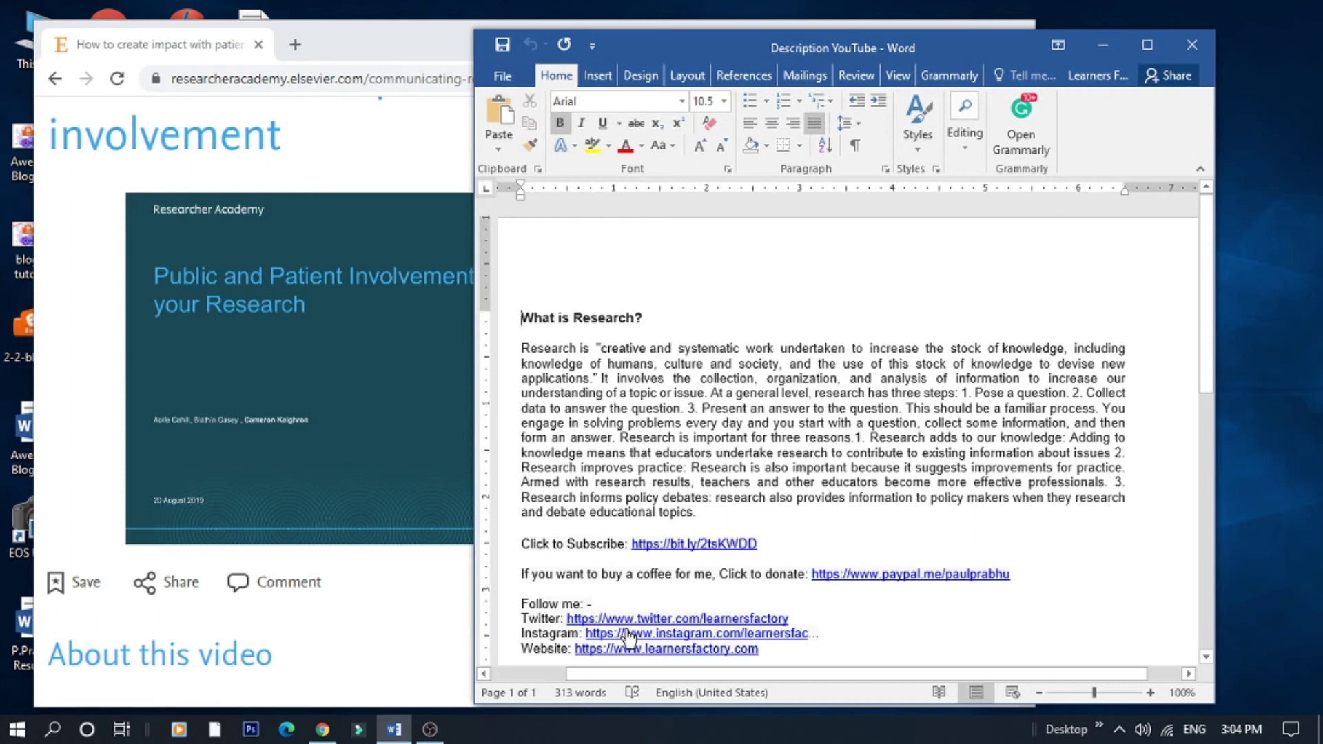
{"action": "key", "text": "ctrl+super+Right"}
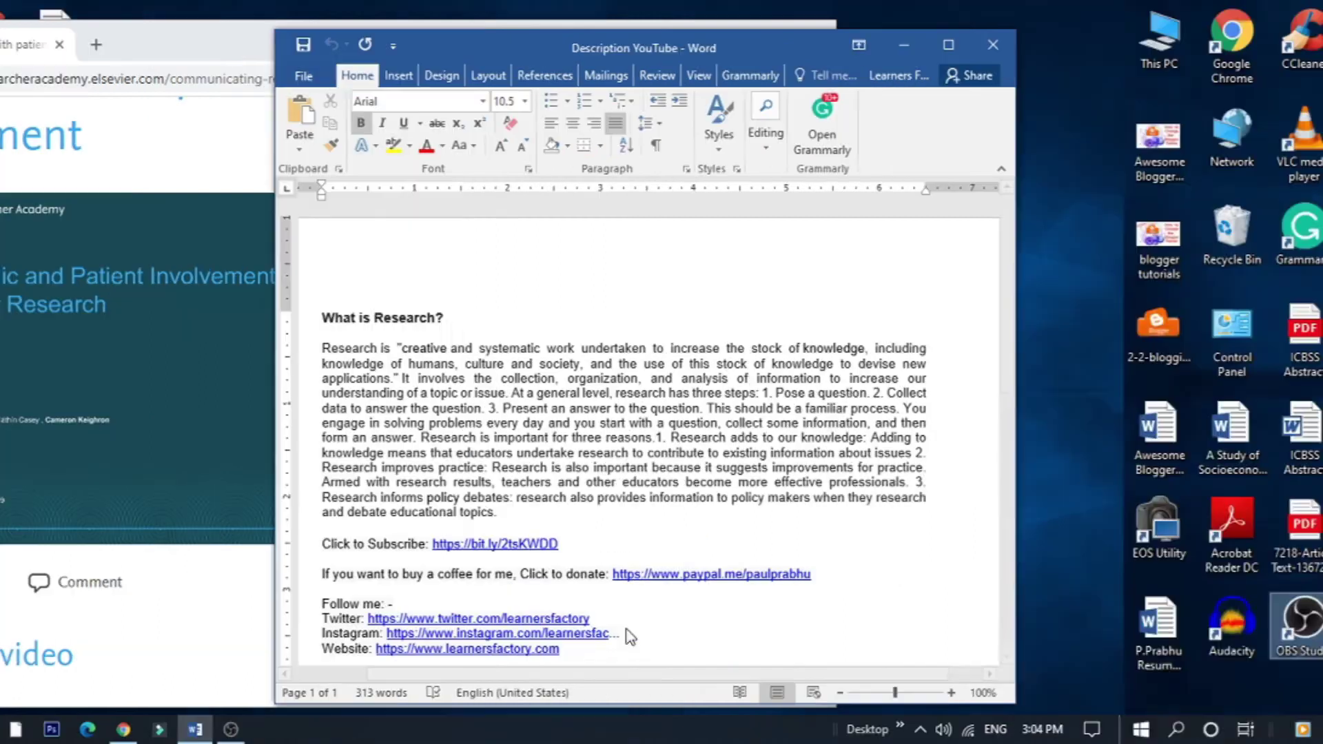
{"action": "key", "text": "ctrl+super+Left"}
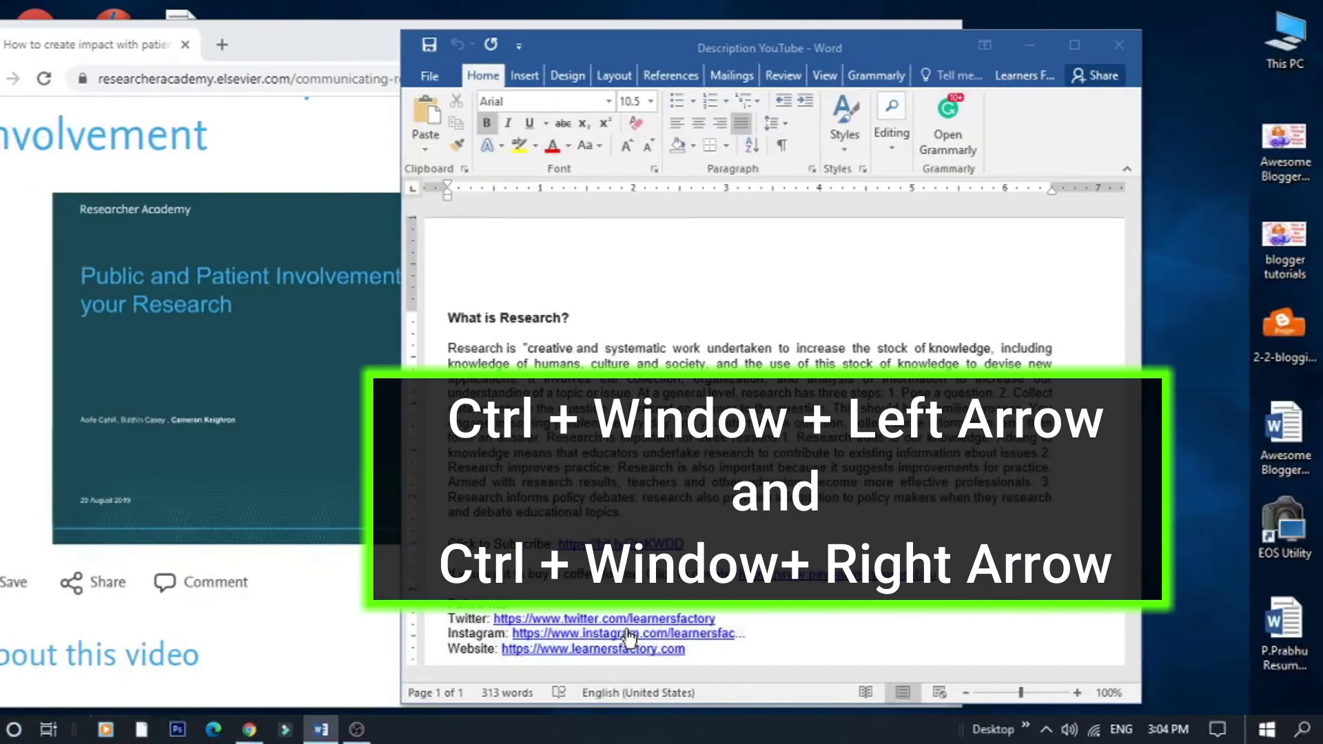
{"action": "key", "text": "ctrl+super+Right"}
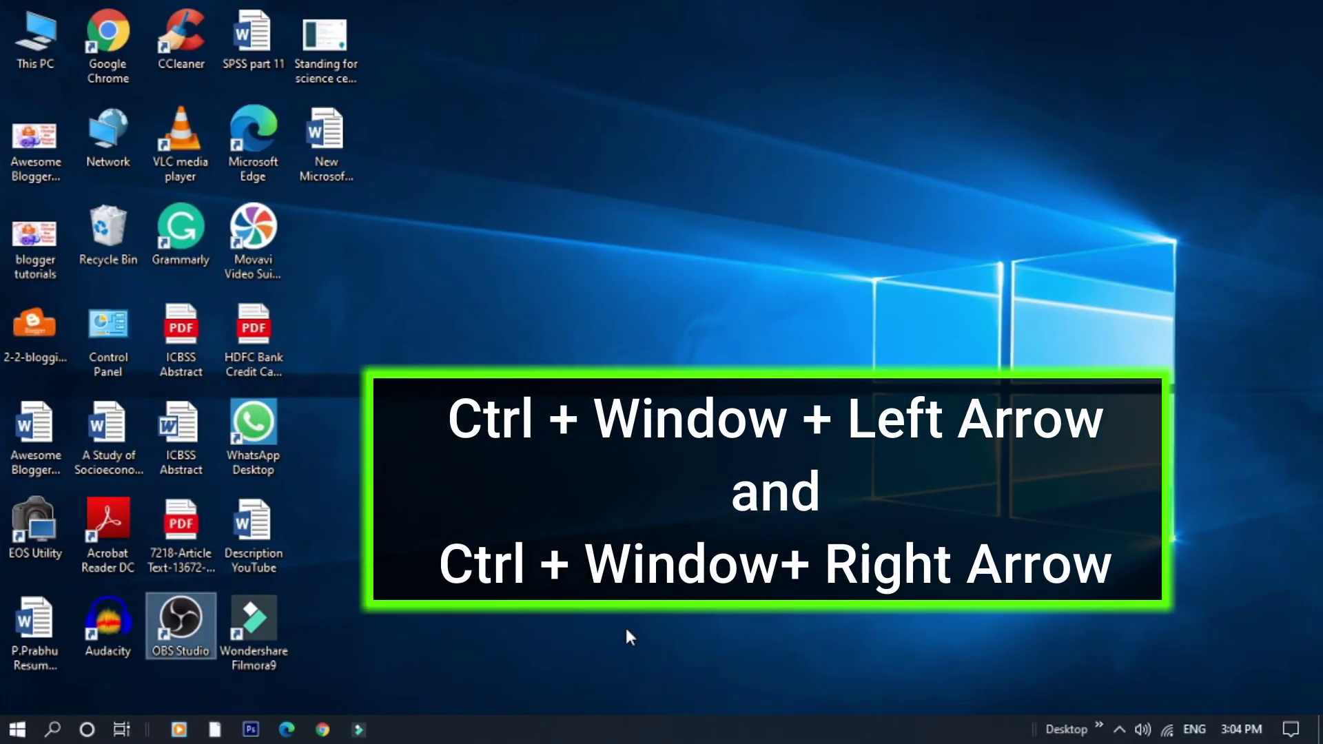
{"action": "key", "text": "ctrl+super+Left"}
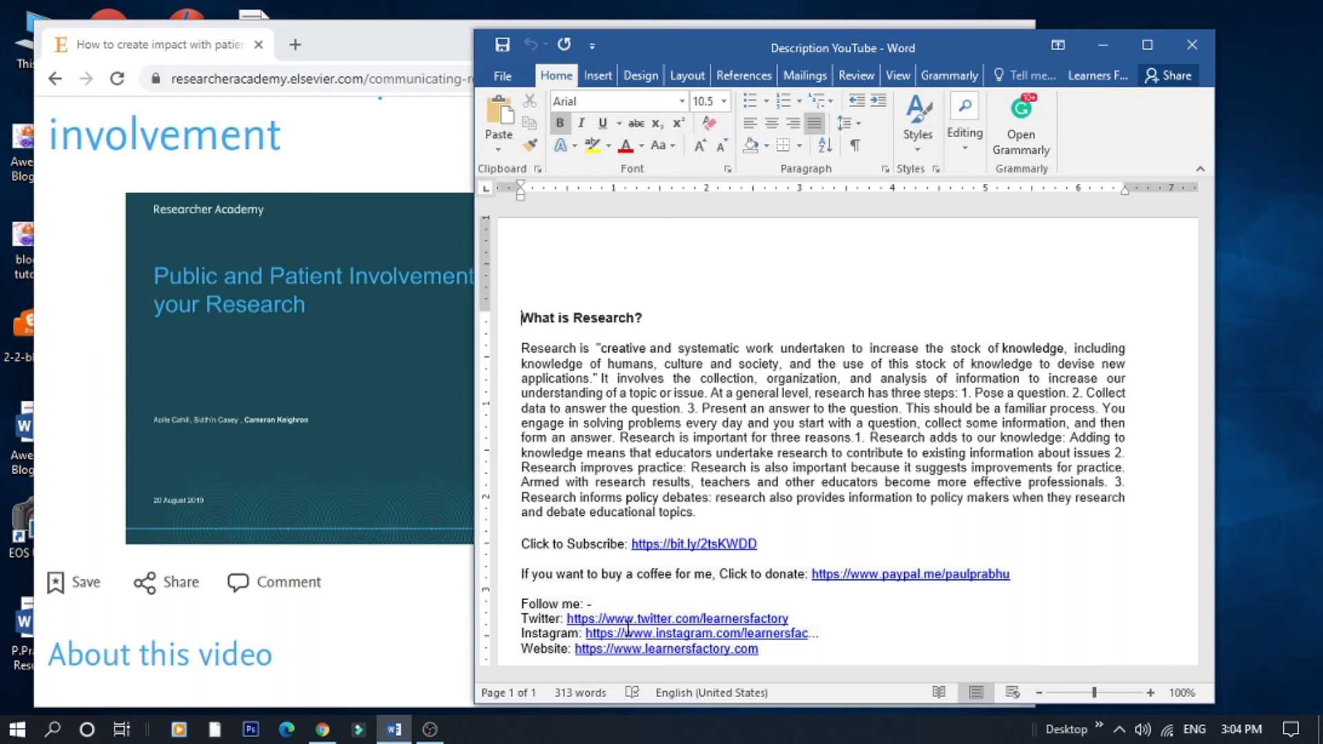
Step: Open the empty Desktop 2 from the task overview and return to Desktop 1 the same way
{"action": "left_click", "coordinate": [131, 732]}
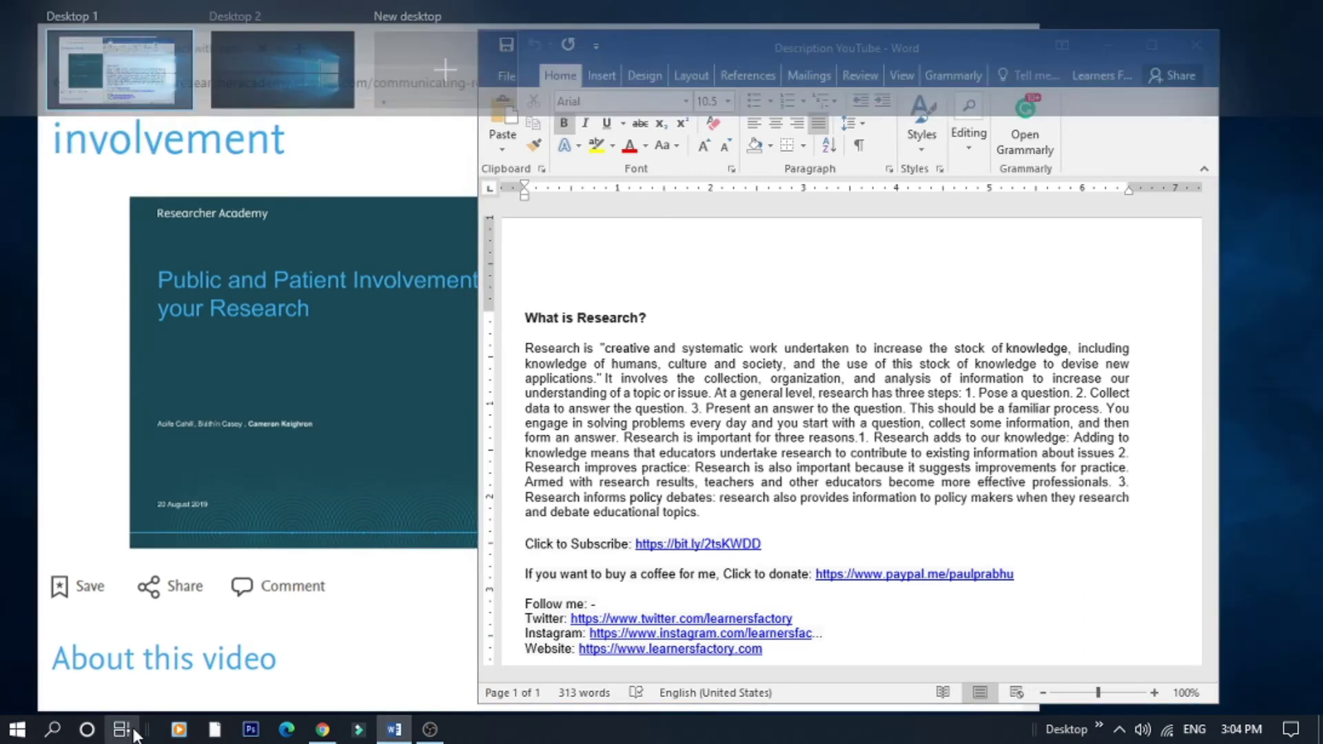
{"action": "left_click", "coordinate": [257, 77]}
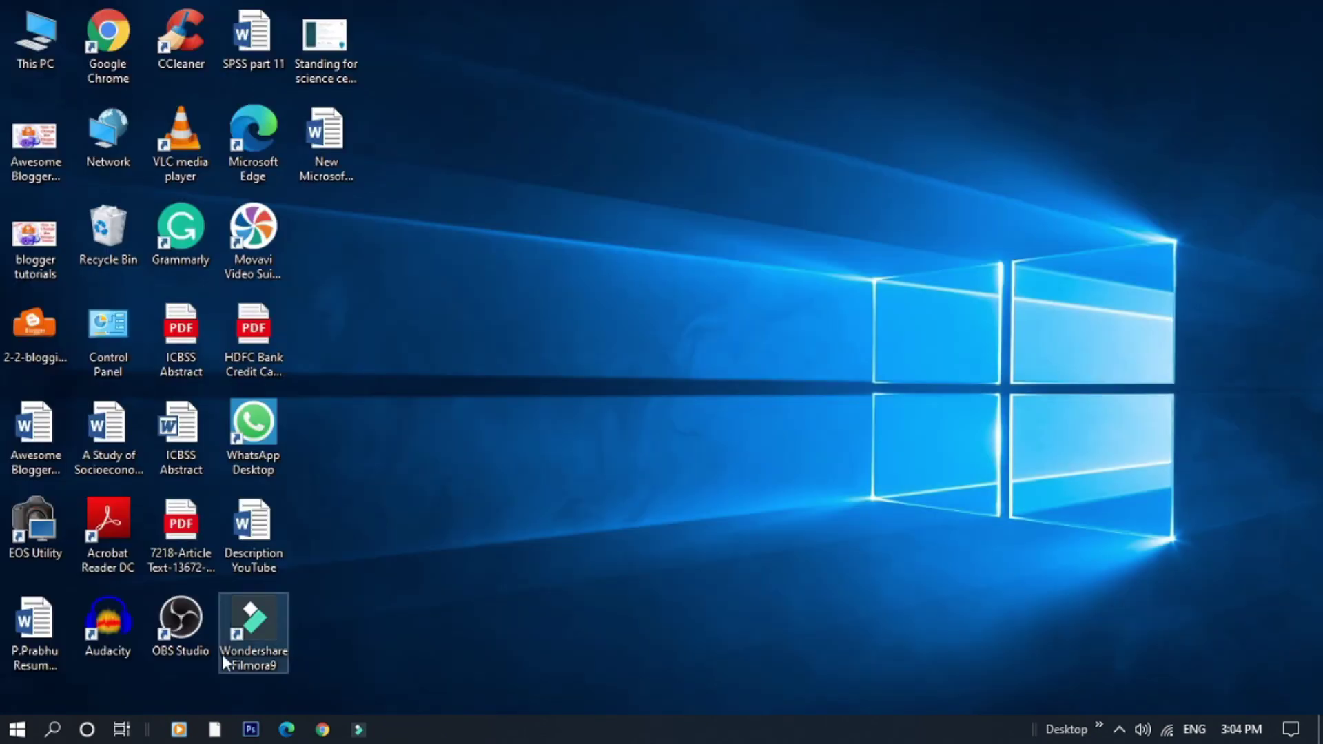
{"action": "left_click", "coordinate": [122, 729]}
{"action": "left_click", "coordinate": [117, 68]}
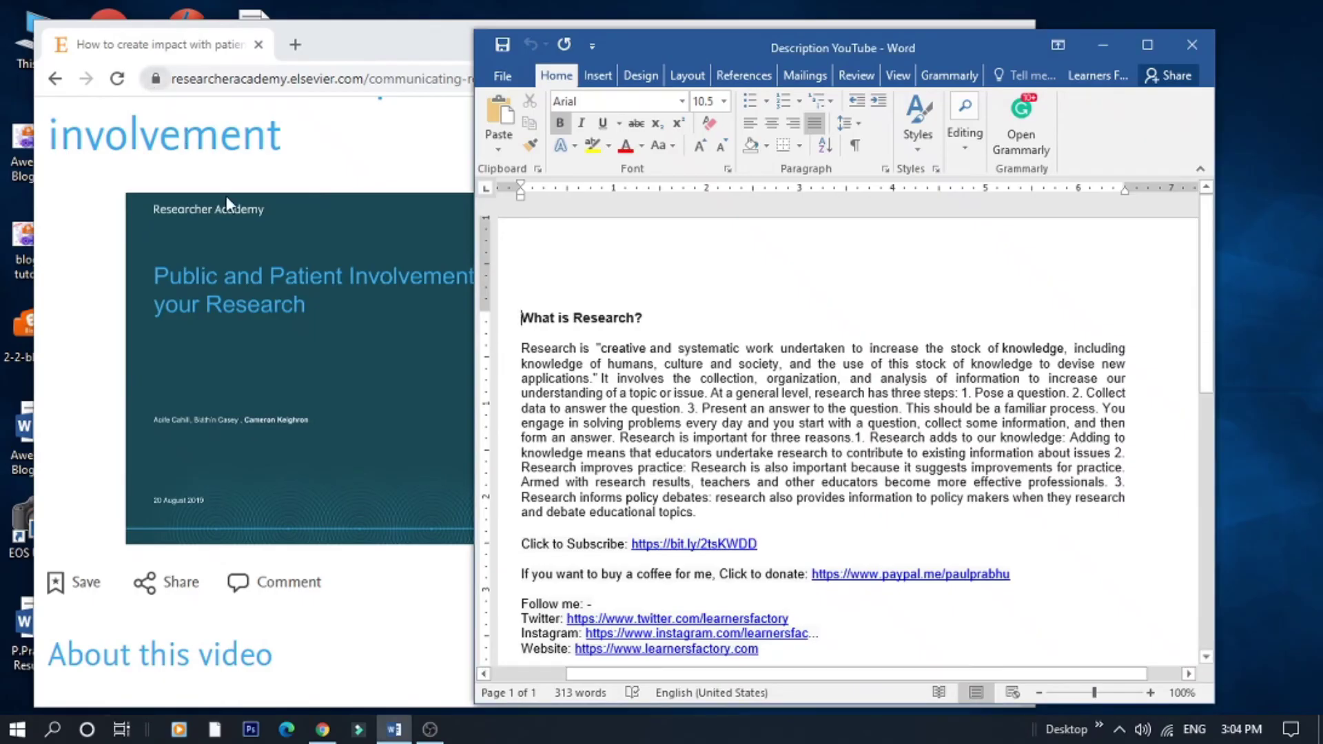
Step: Move the Description YouTube Word window from Desktop 1 to Desktop 2, and return to the Desktop 1 view
{"action": "left_click", "coordinate": [122, 729]}
{"action": "left_click_drag", "start_coordinate": [157, 259], "coordinate": [320, 58]}
{"action": "key", "text": "Escape"}
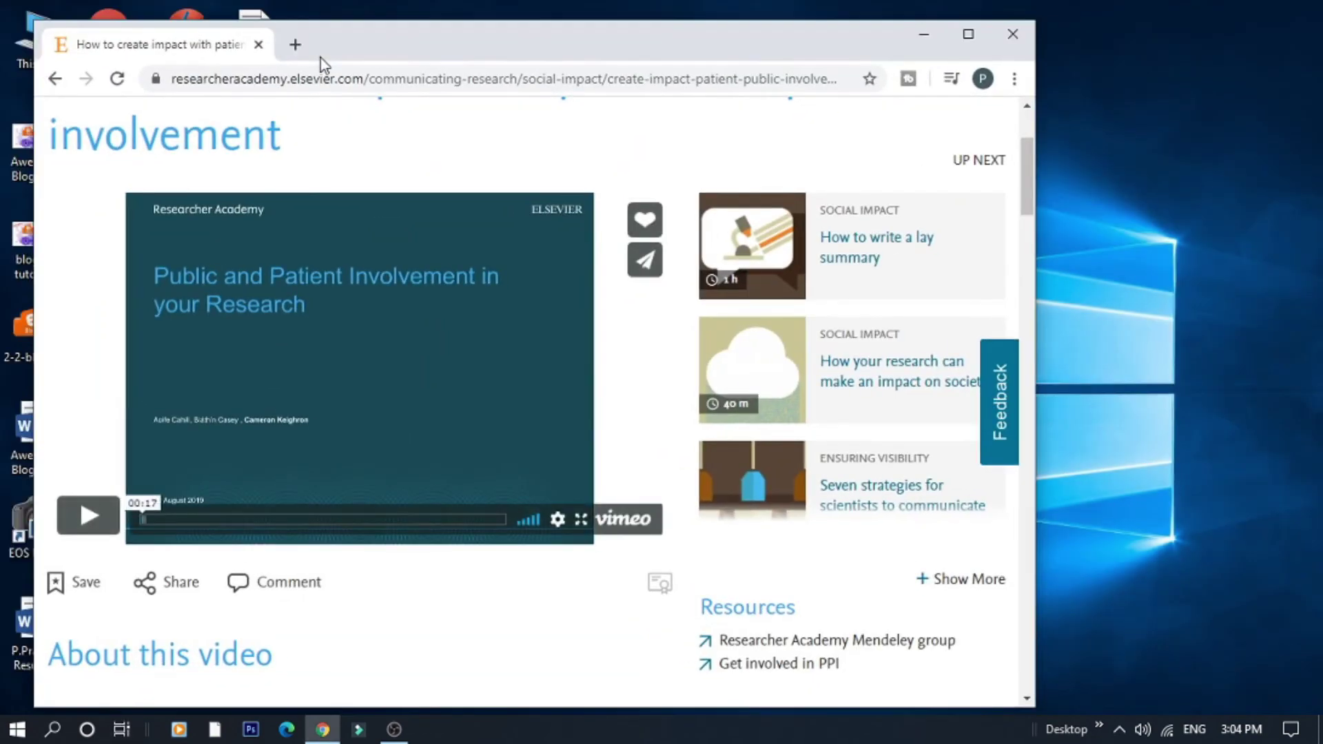
Step: Close Desktop 2 while it still holds the Description YouTube Word window
{"action": "left_click", "coordinate": [122, 729]}
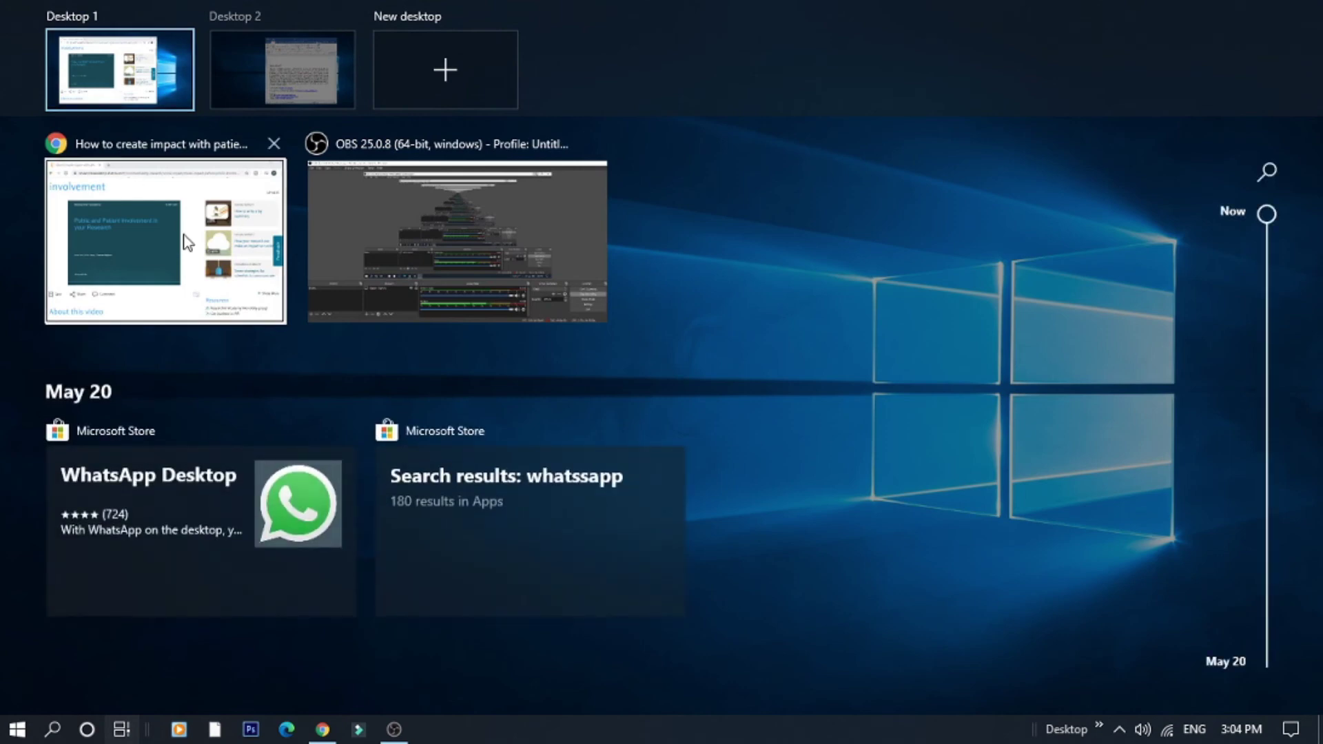
{"action": "left_click", "coordinate": [273, 64]}
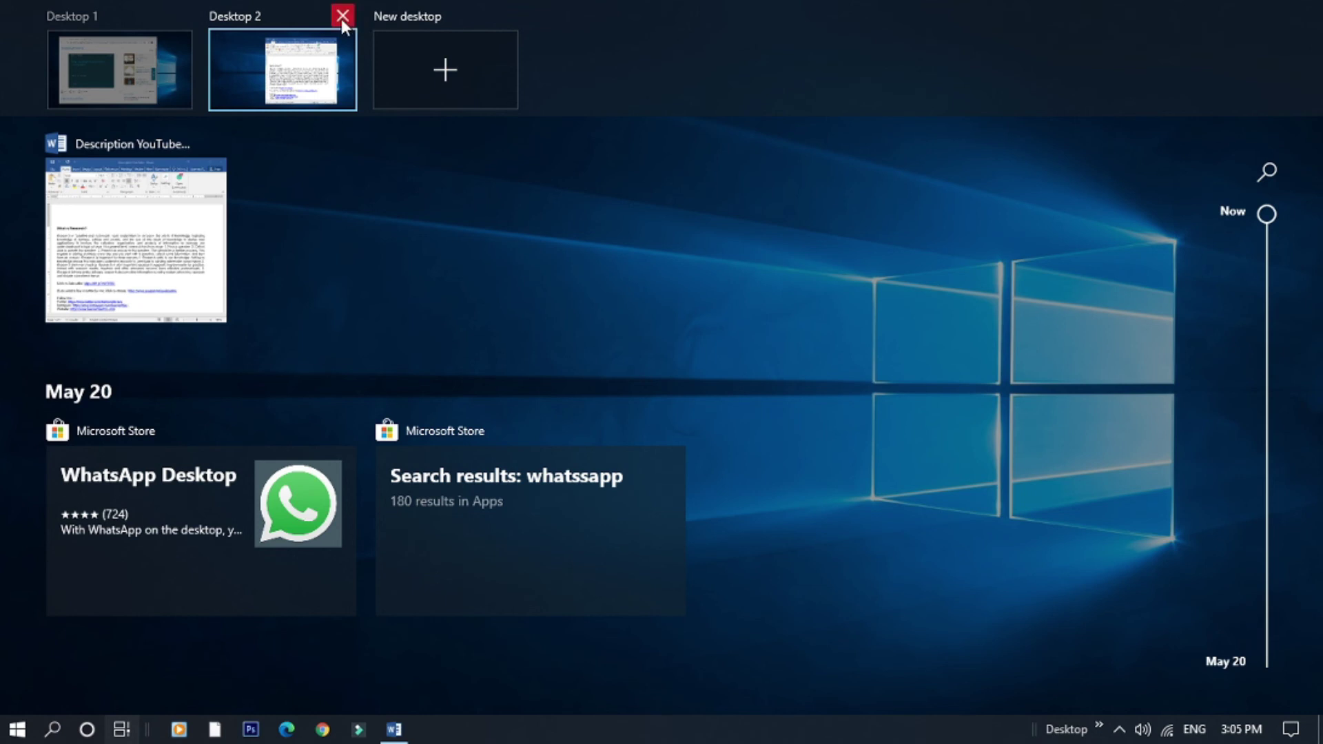
{"action": "left_click", "coordinate": [342, 16]}
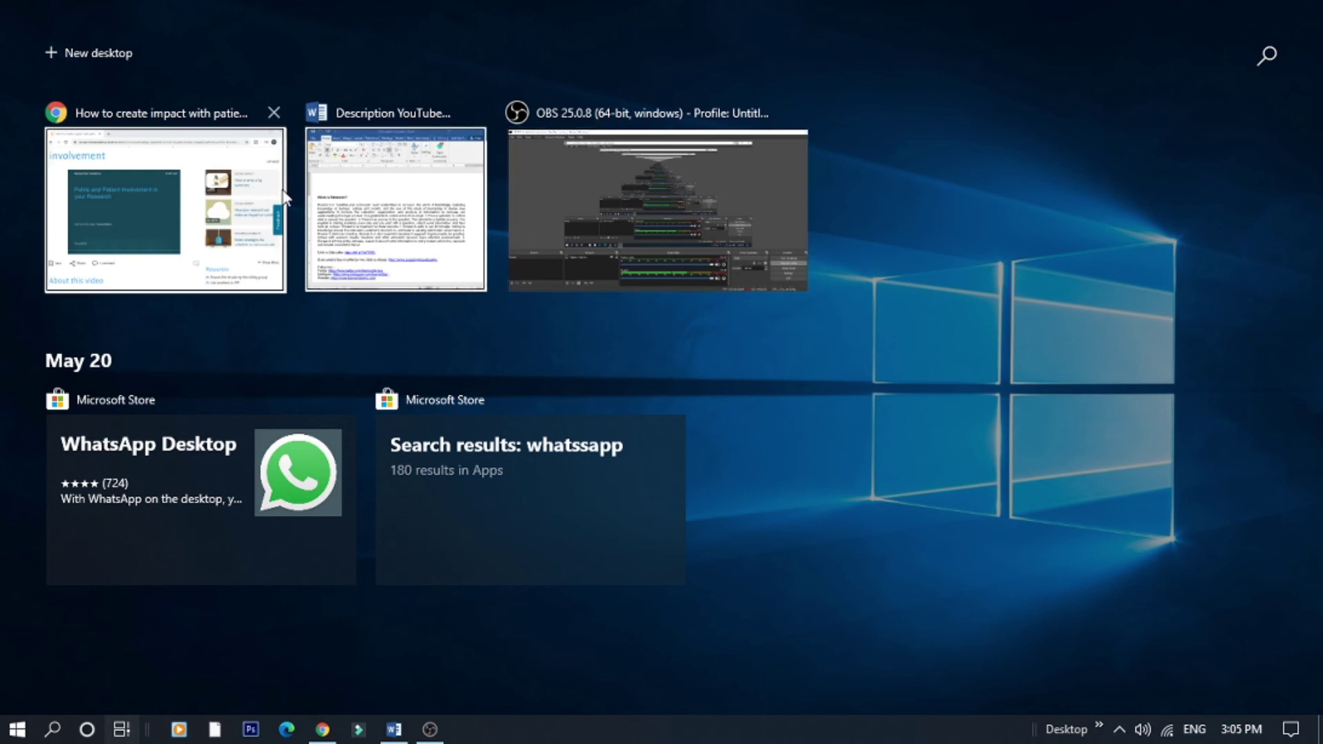
Step: View the Researcher Academy page, and bring the Description YouTube Word document to the front and scroll through it
{"action": "left_click", "coordinate": [133, 252]}
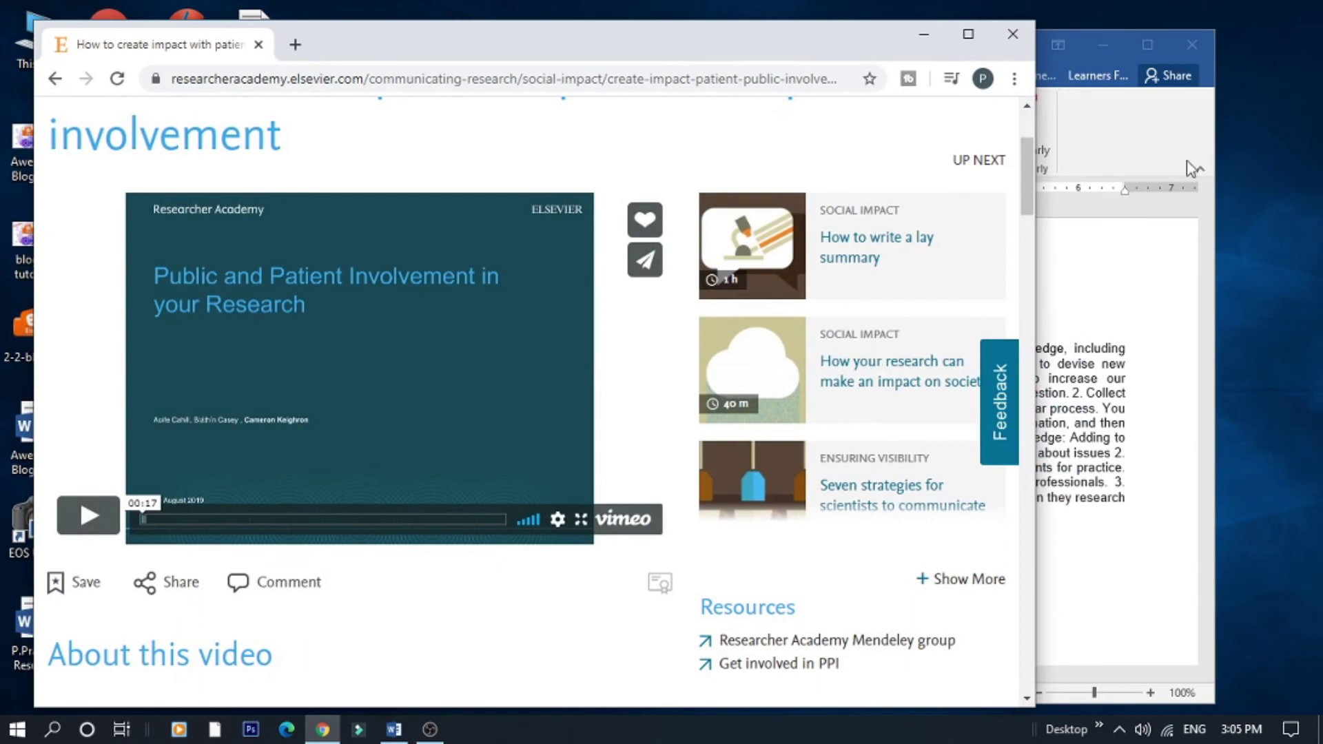
{"action": "left_click", "coordinate": [1049, 59]}
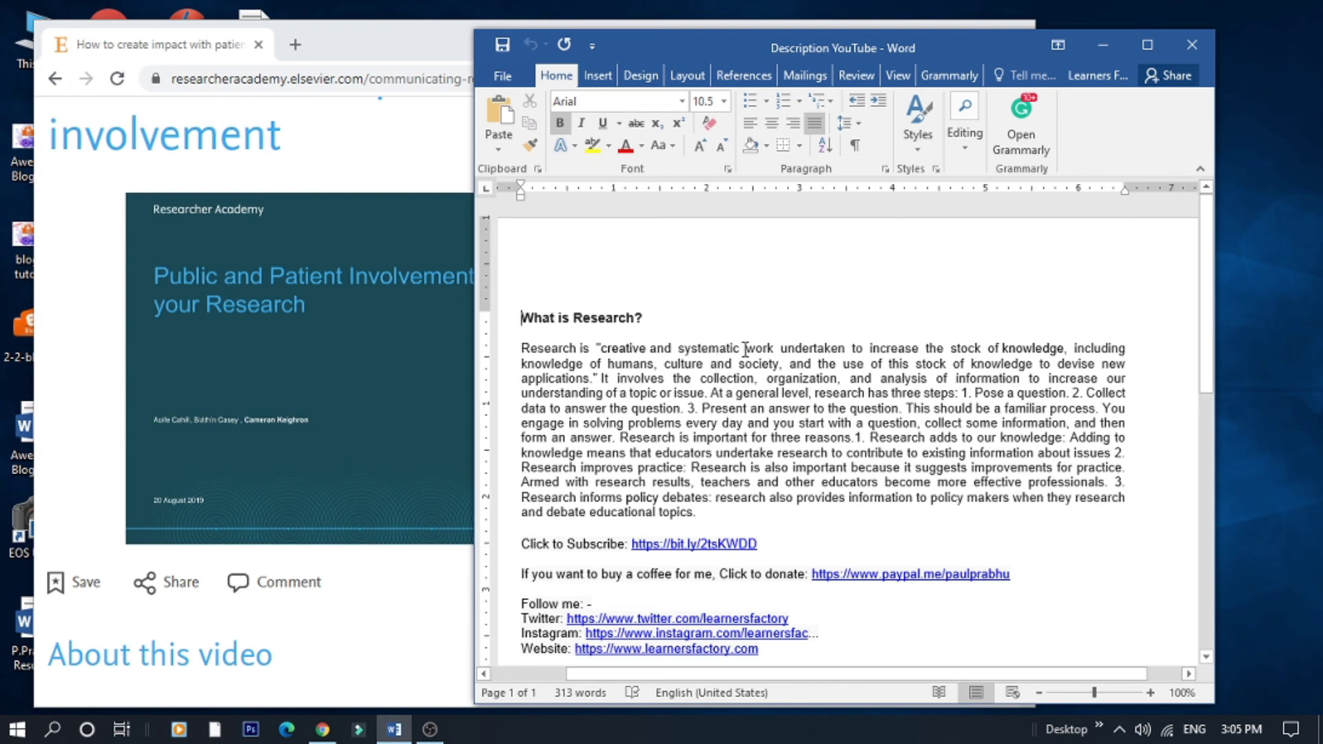
{"action": "scroll", "coordinate": [724, 386], "scroll_direction": "down", "scroll_amount": 10}
{"action": "scroll", "coordinate": [763, 364], "scroll_direction": "up", "scroll_amount": 4}
{"action": "scroll", "coordinate": [764, 363], "scroll_direction": "up", "scroll_amount": 8}
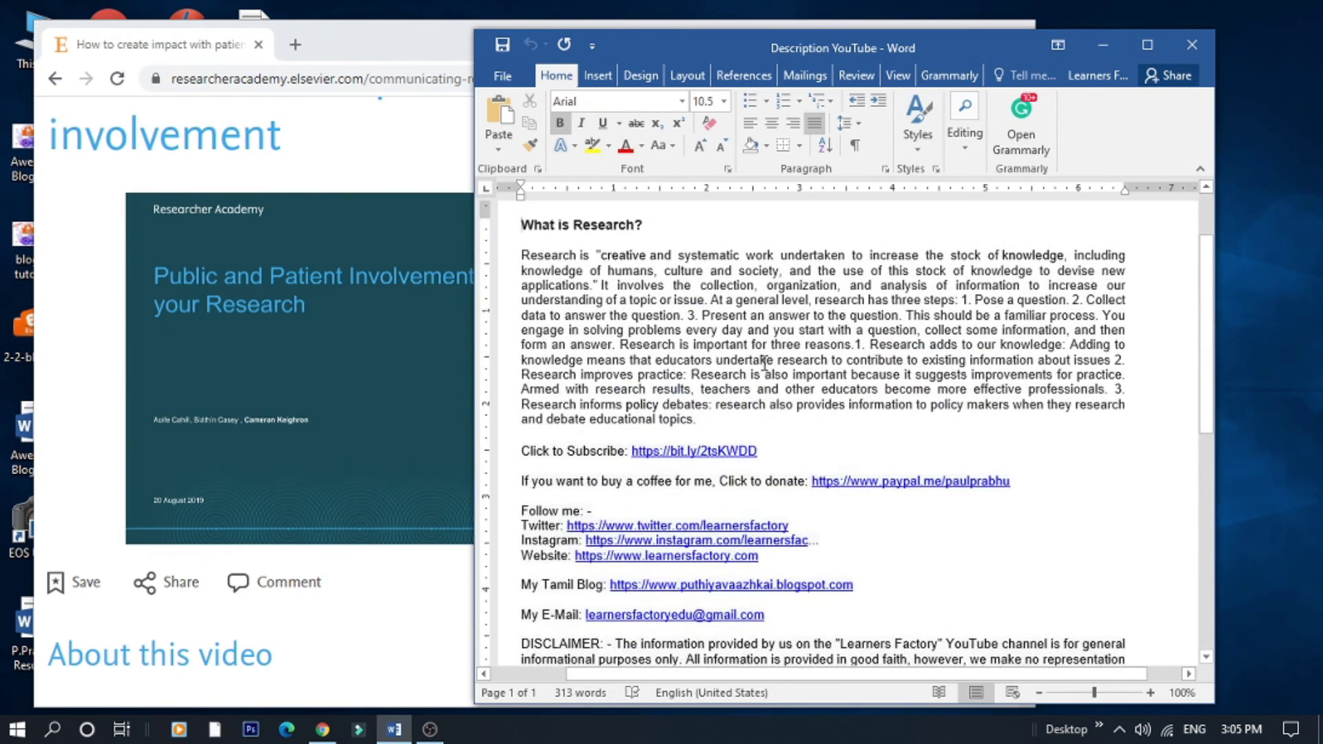